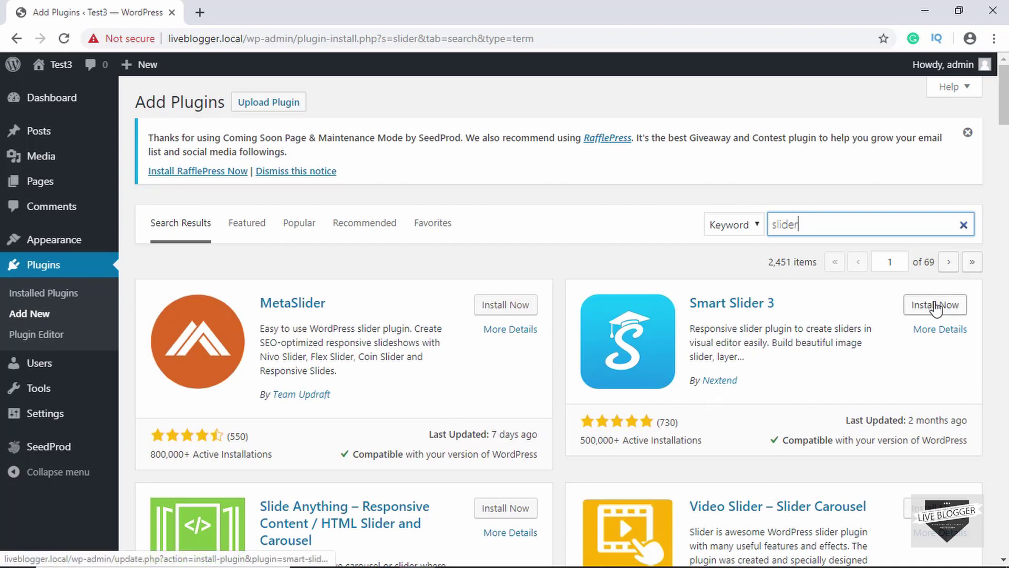
# Install and activate the Smart Slider 3 plugin by Nextend from the plugin search results
pyautogui.click(935, 310)
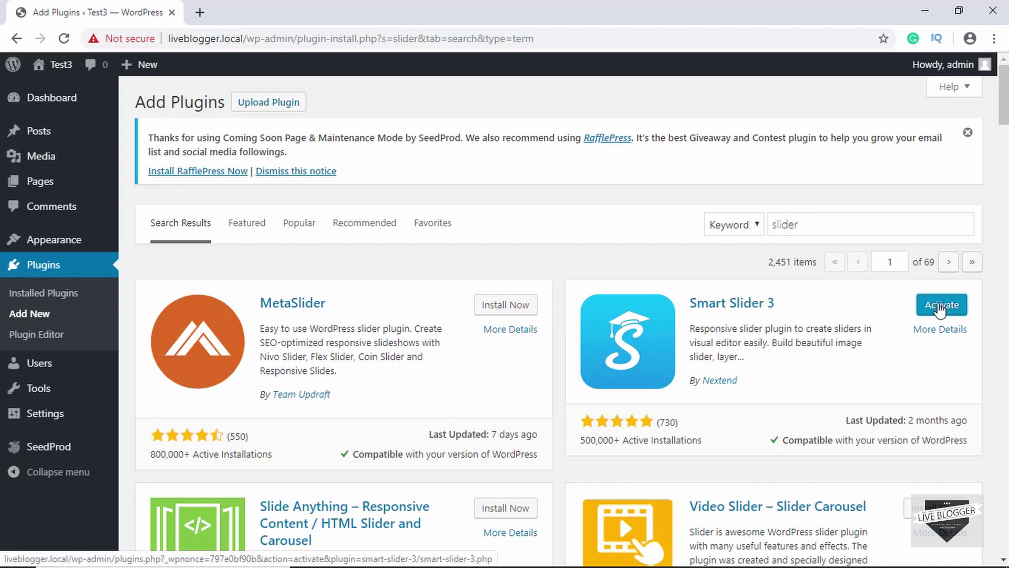
pyautogui.click(940, 311)
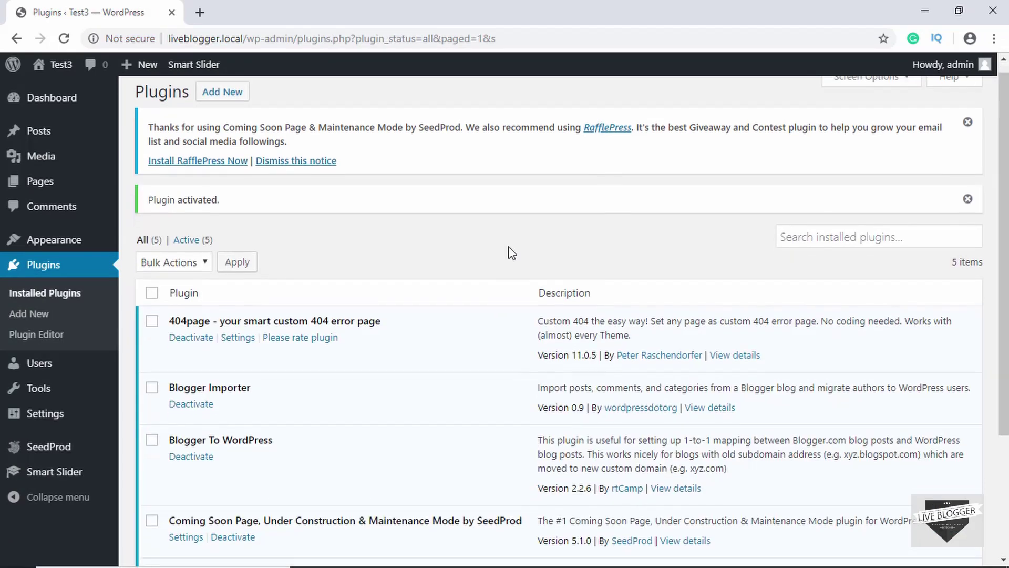
pyautogui.scroll(1, 512, 252)
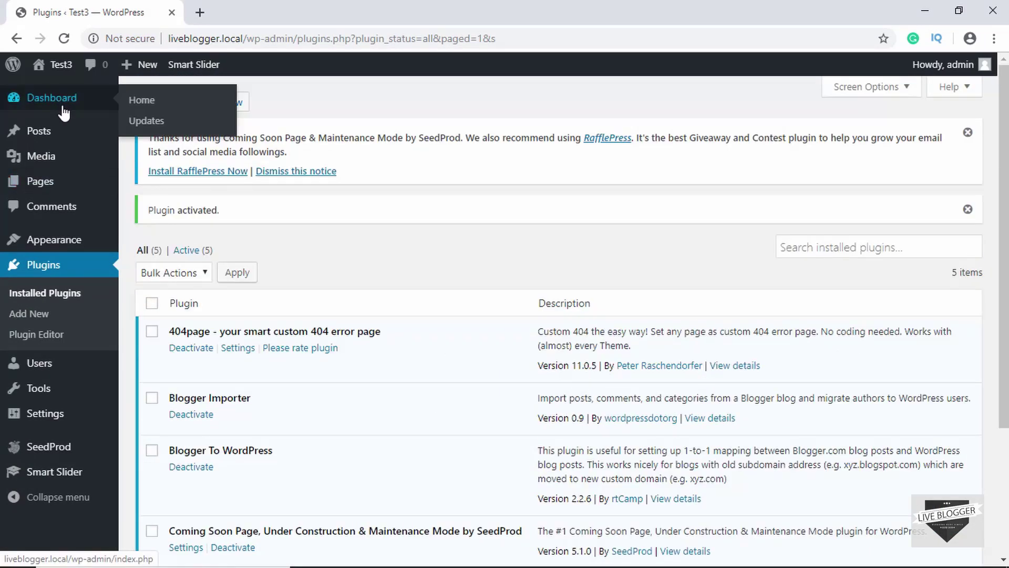
# Open the Smart Slider dashboard and look over its slider creation options and existing sample sliders
pyautogui.moveTo(68, 179)
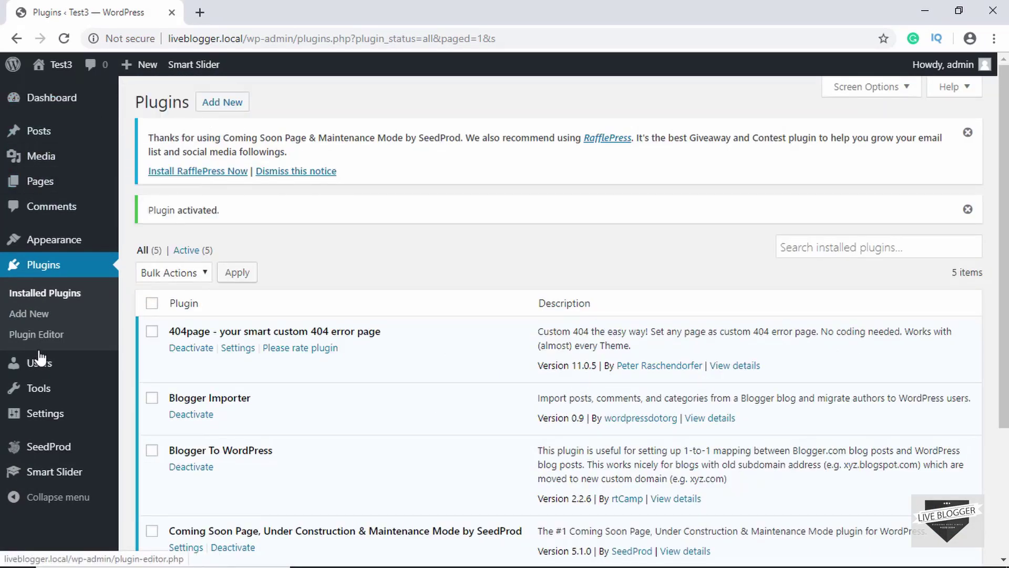
pyautogui.click(42, 472)
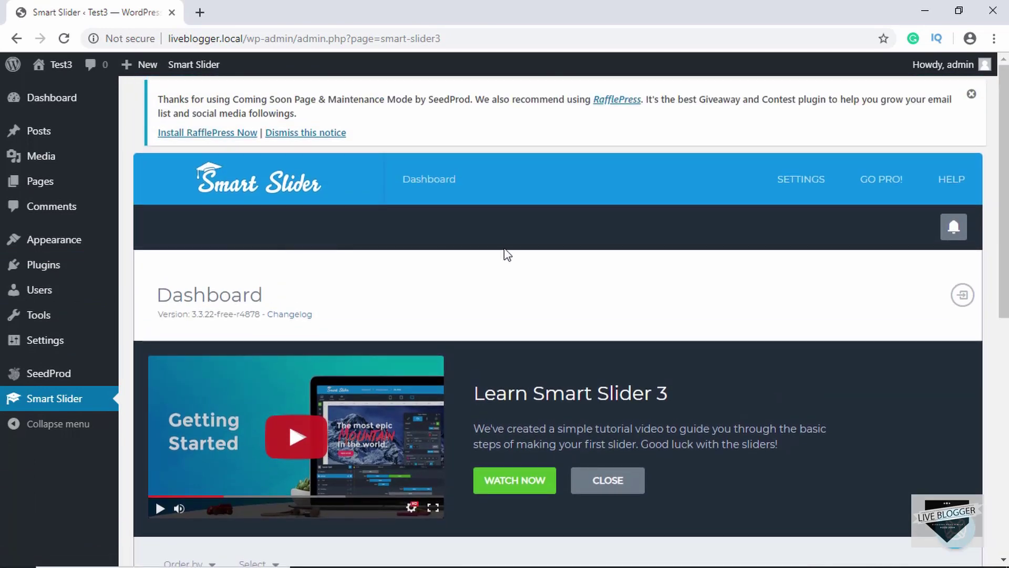
pyautogui.scroll(-4, 422, 242)
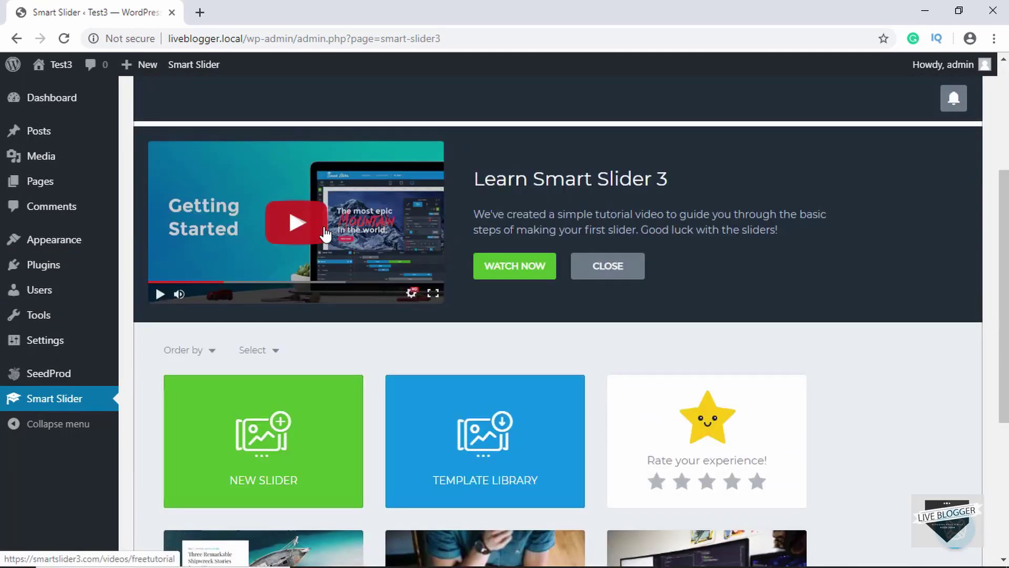
pyautogui.scroll(-4, 293, 255)
pyautogui.scroll(4, 293, 254)
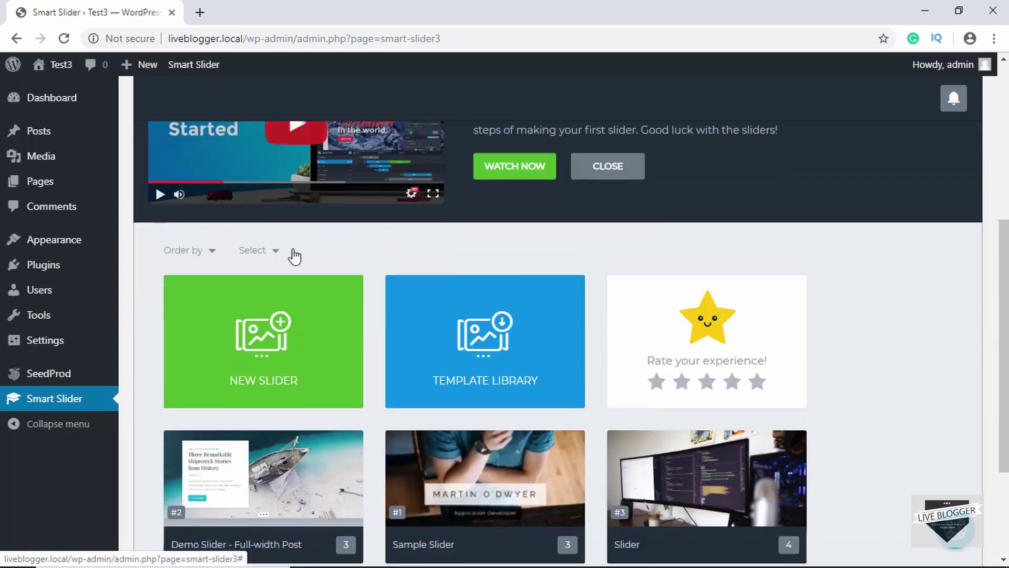
pyautogui.scroll(-4, 293, 255)
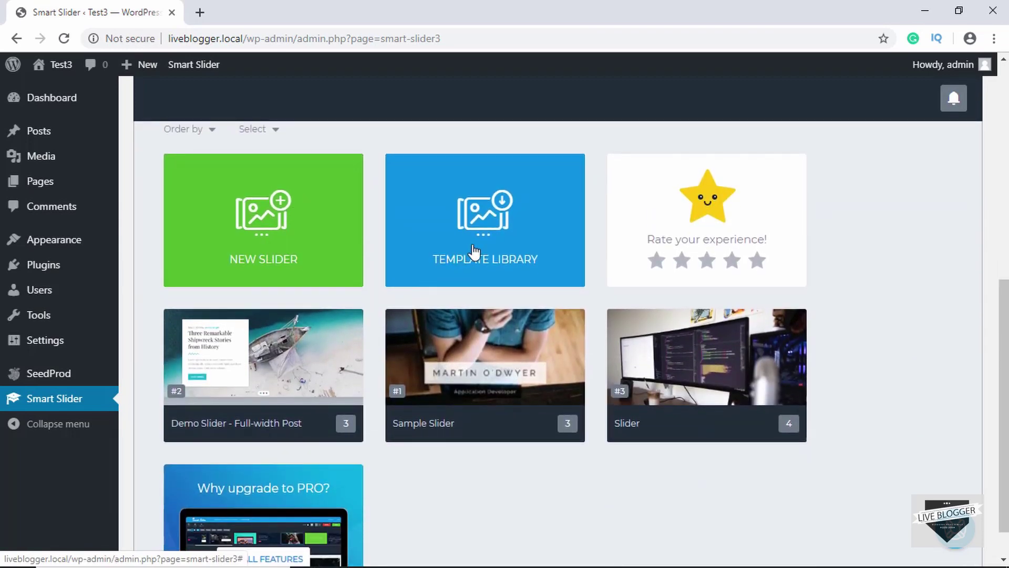
# Browse the free and pro example sliders in the template library, and close the library without importing one
pyautogui.click(487, 218)
pyautogui.scroll(-3, 55, 259)
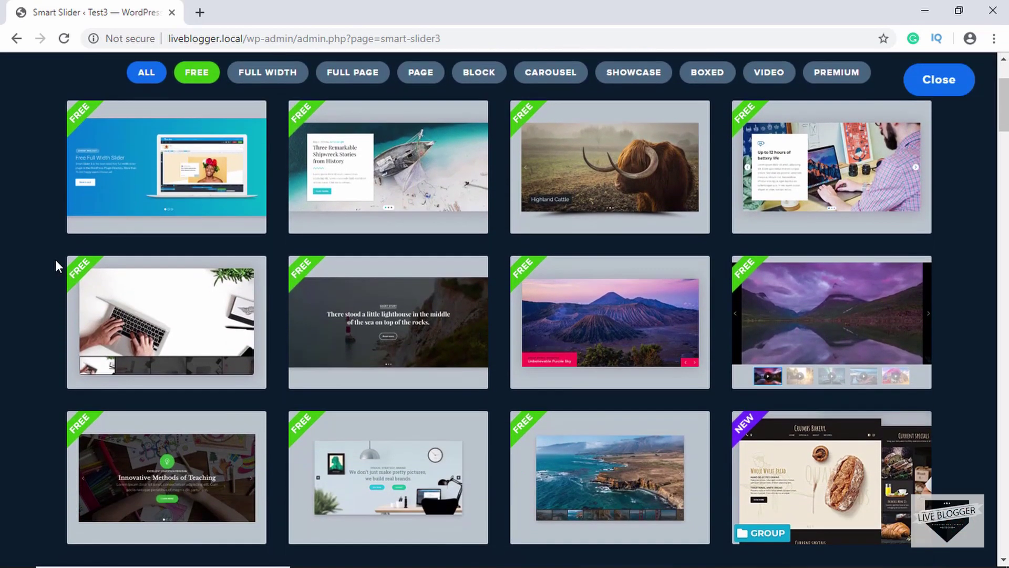
pyautogui.scroll(-6, 55, 260)
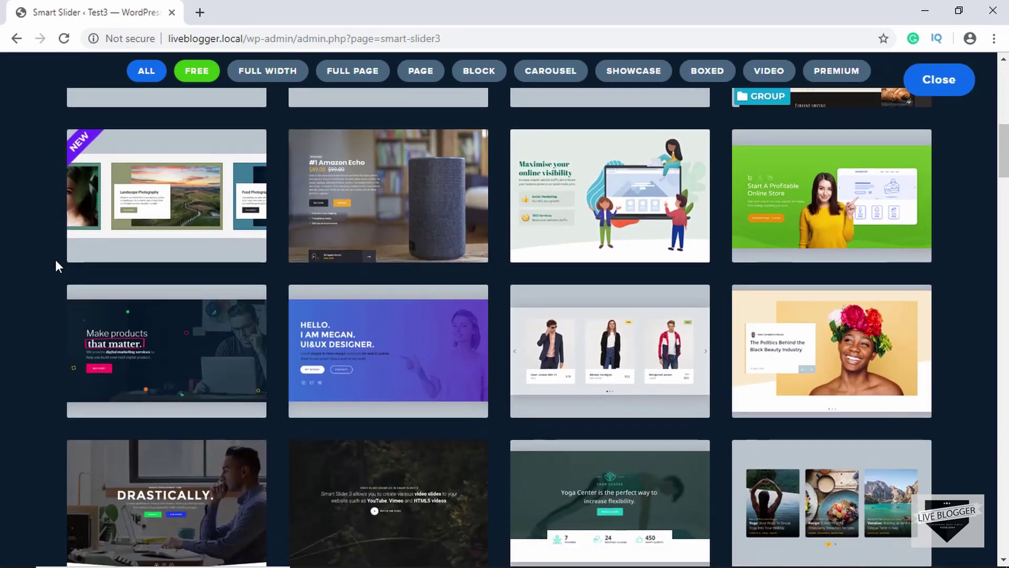
pyautogui.scroll(10, 16, 271)
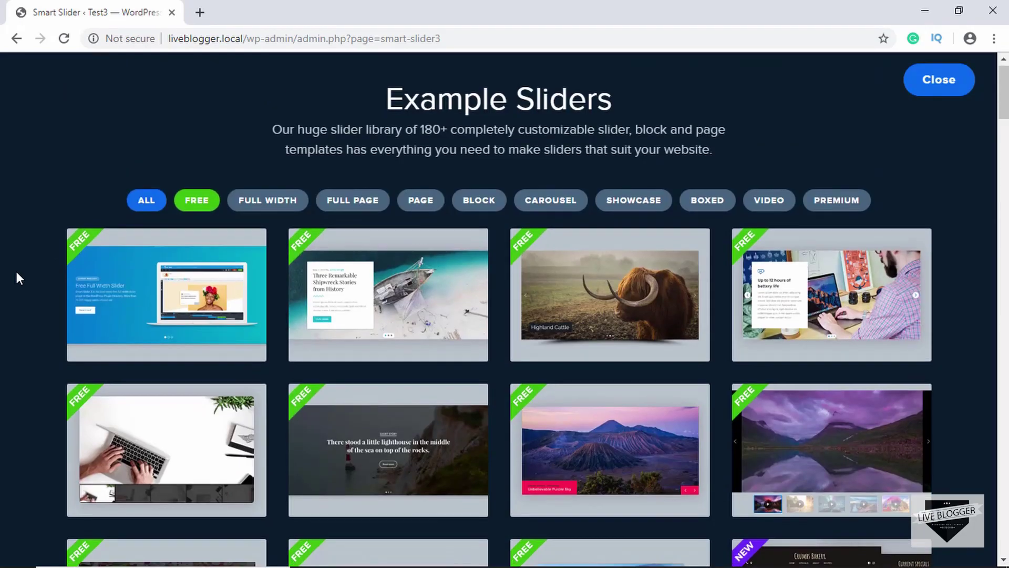
pyautogui.scroll(-8, 17, 271)
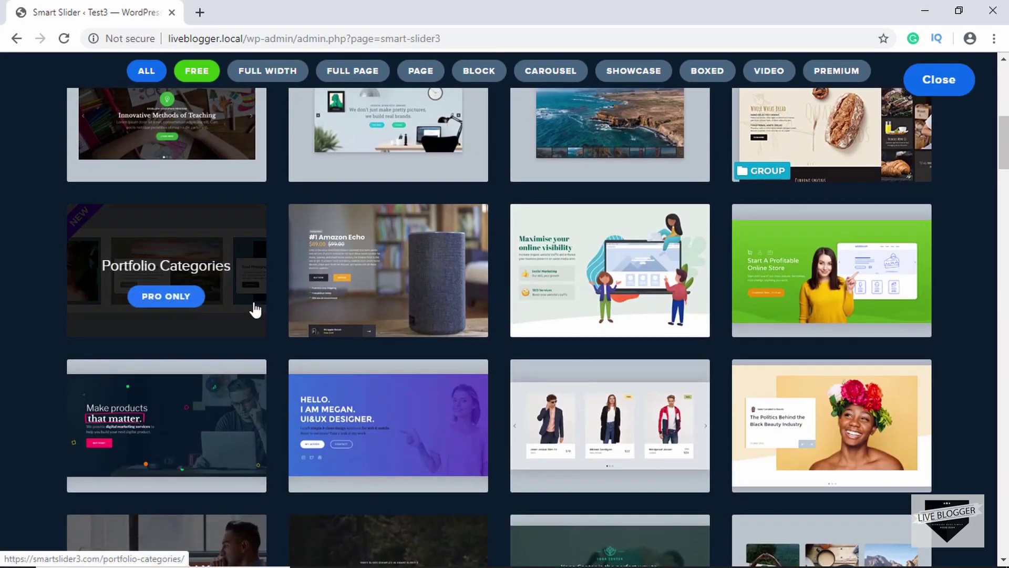
pyautogui.scroll(-5, 121, 401)
pyautogui.scroll(-5, 121, 401)
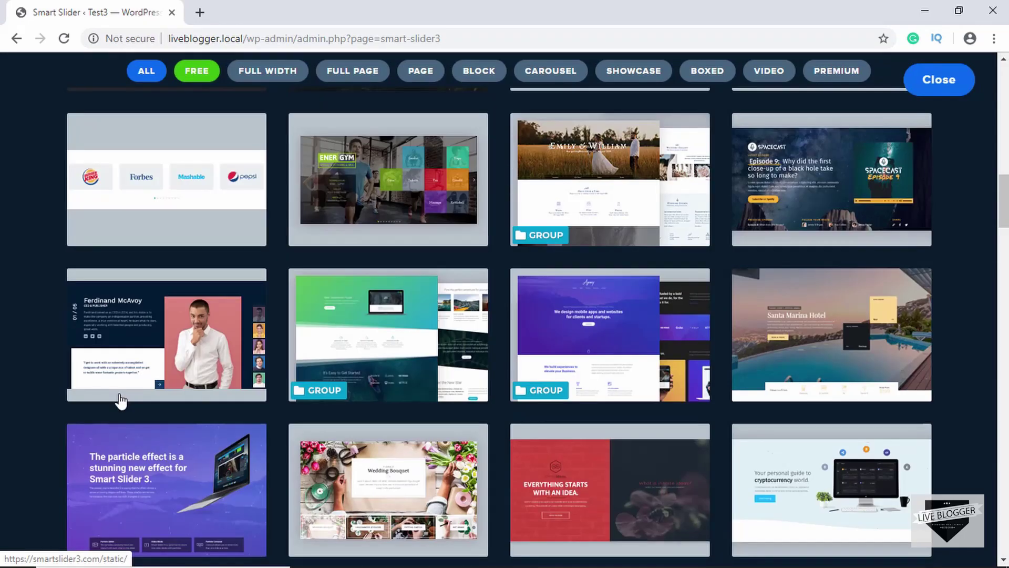
pyautogui.scroll(-5, 121, 401)
pyautogui.scroll(12, 121, 401)
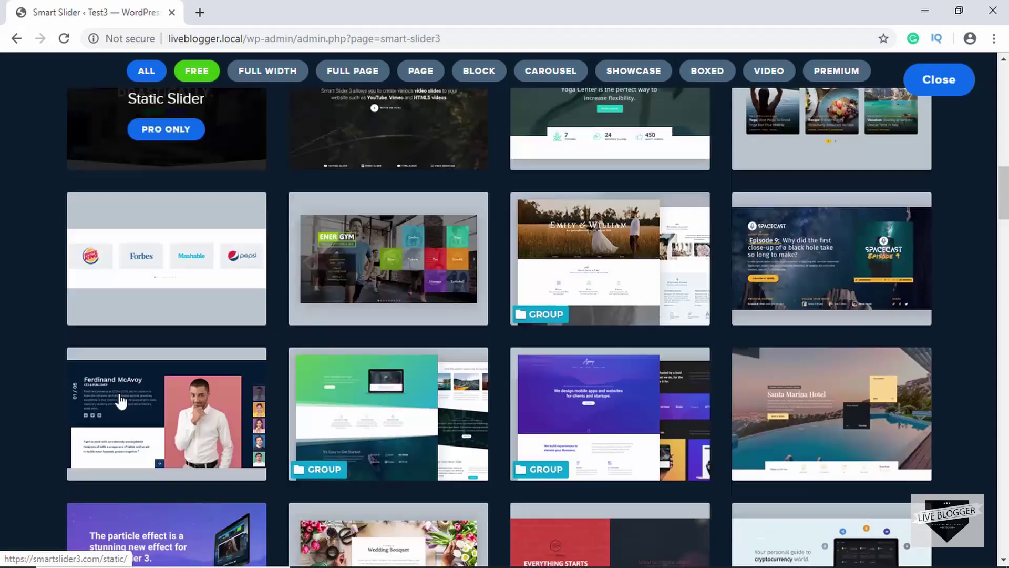
pyautogui.scroll(3, 121, 401)
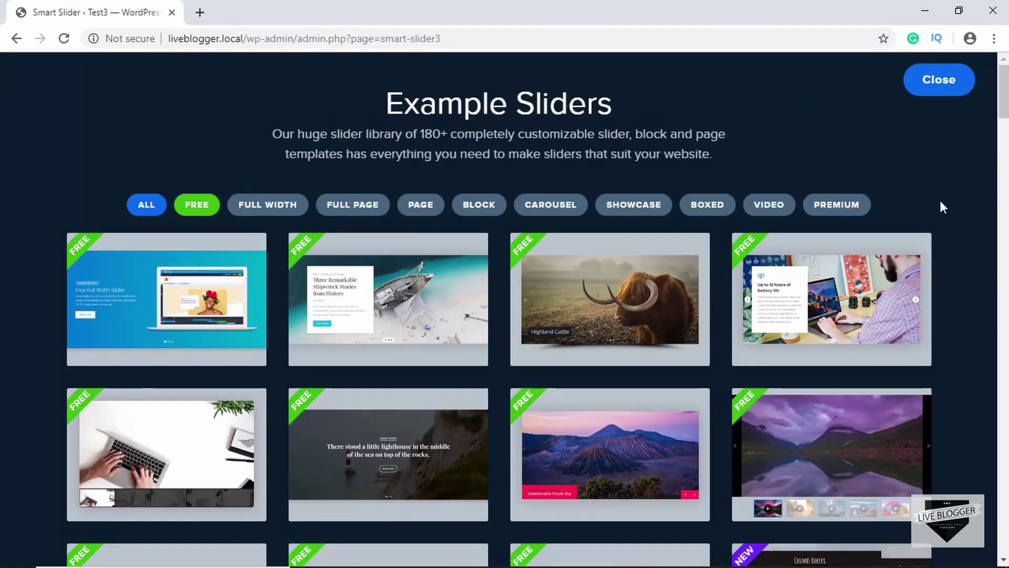
pyautogui.click(939, 82)
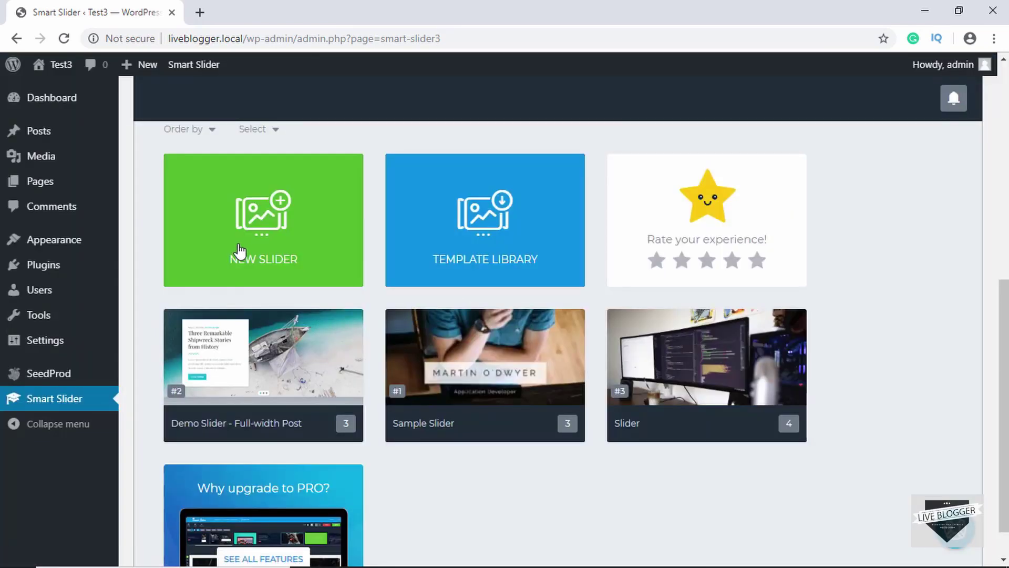
# Create a slider named Slider at 1200 × 500 px with the Default preset, and dismiss its notification with only errors shown
pyautogui.click(265, 236)
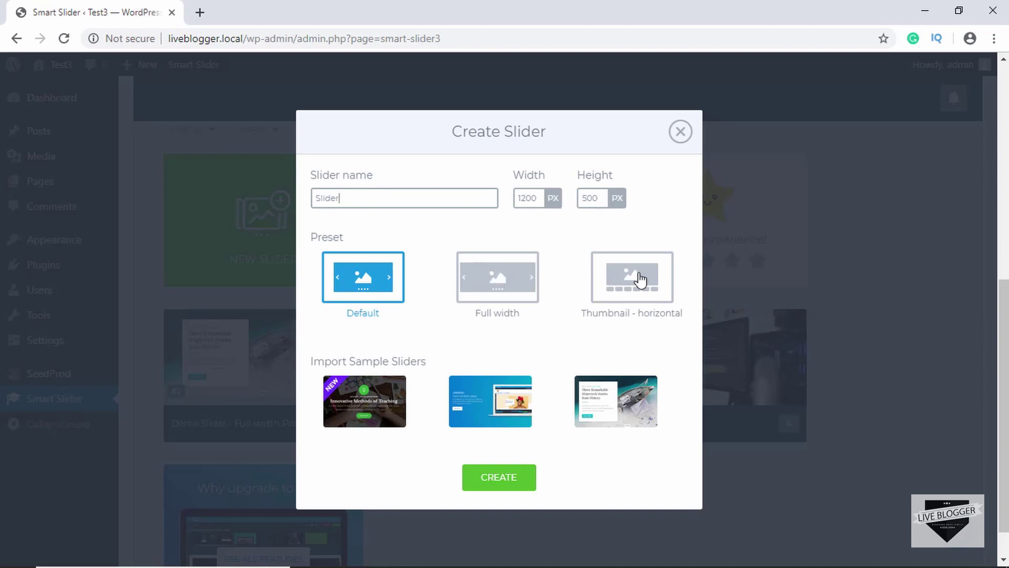
pyautogui.click(511, 486)
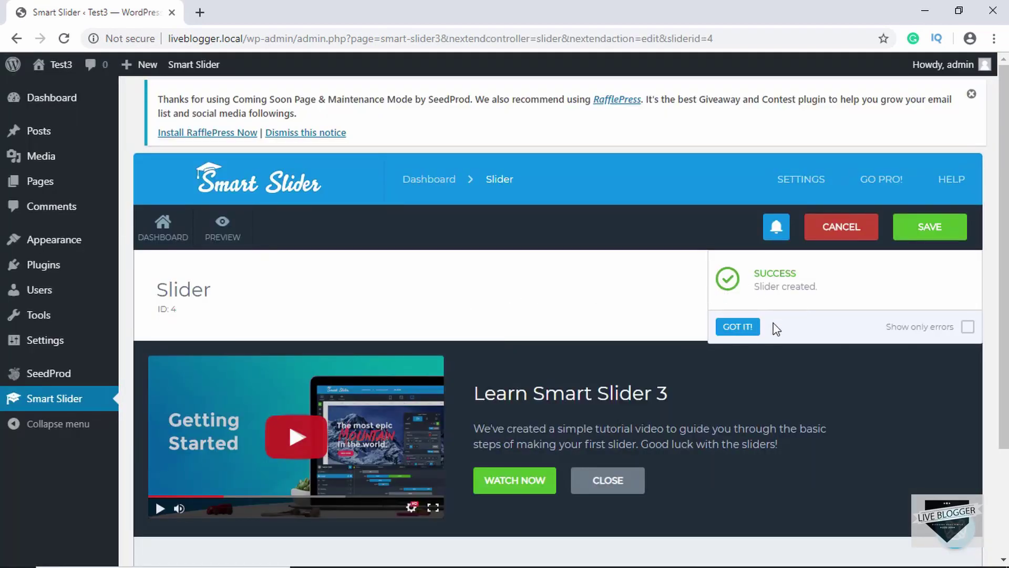
pyautogui.click(968, 327)
pyautogui.click(737, 327)
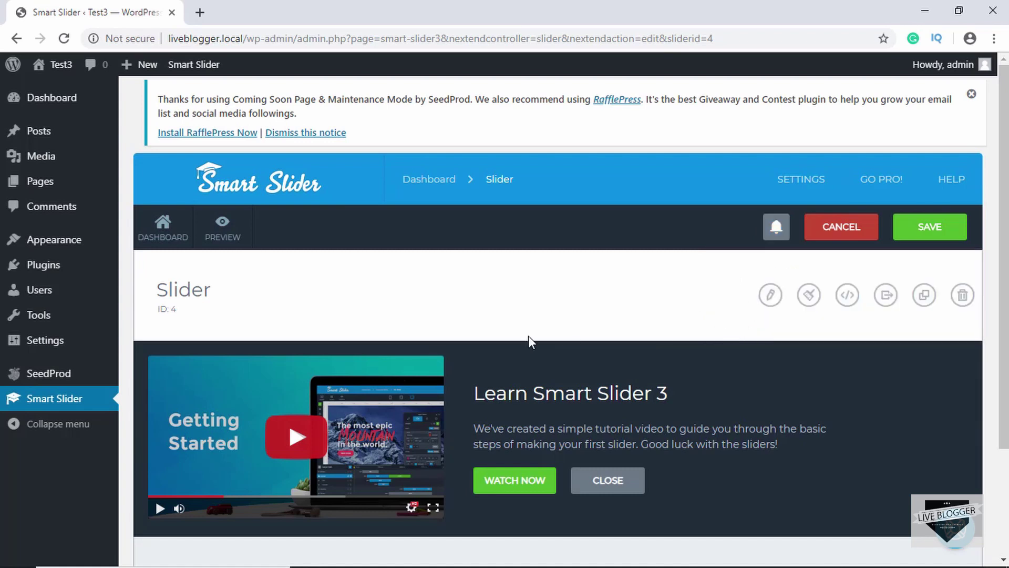
# Add a first slide using the media library photo of the widescreen monitor and microphone on a desk
pyautogui.scroll(-3, 528, 336)
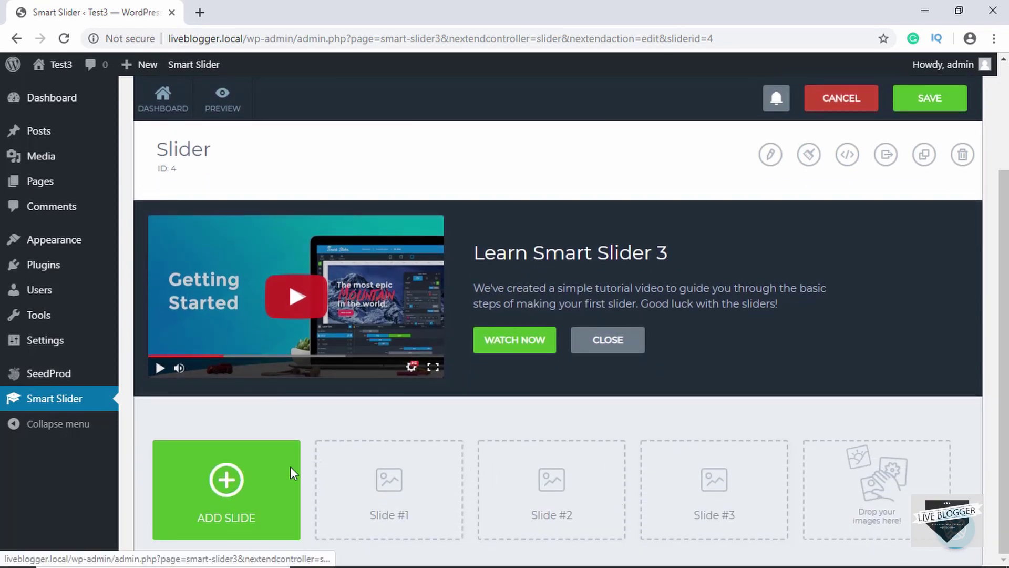
pyautogui.click(395, 486)
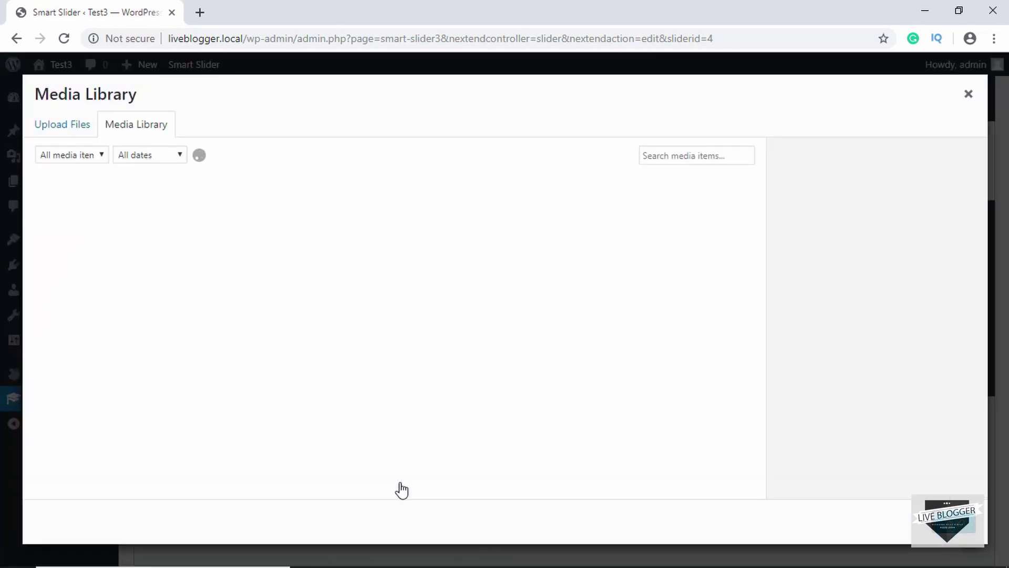
pyautogui.click(371, 249)
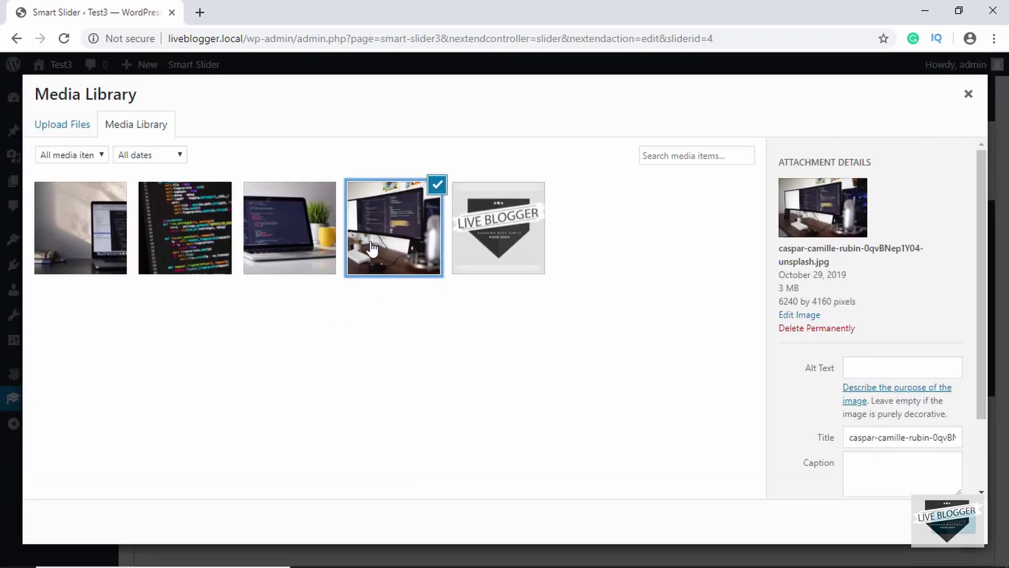
pyautogui.click(954, 526)
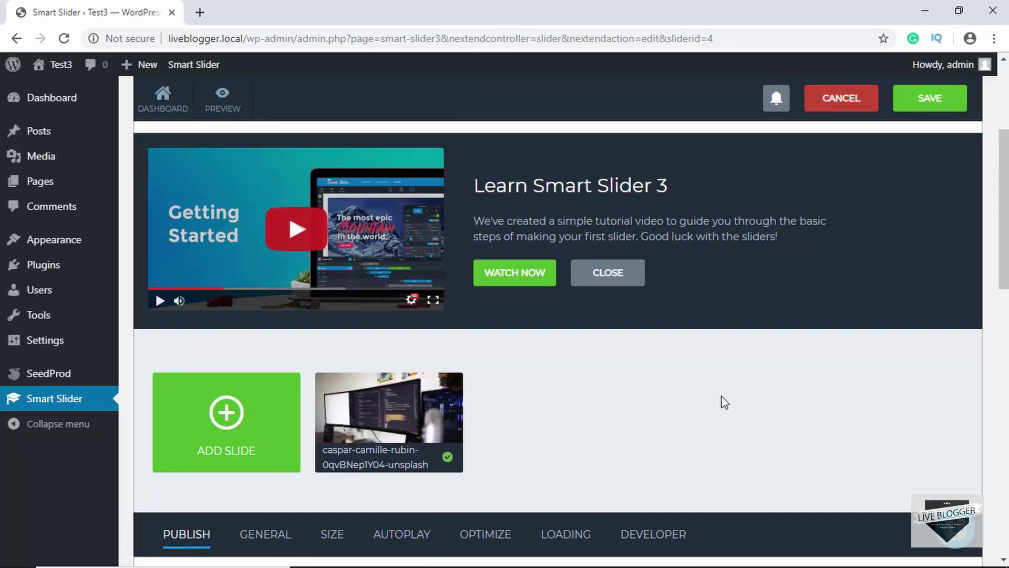
# Look over the slider's publishing and arrow settings, and preview the slider in desktop view
pyautogui.scroll(-8, 724, 402)
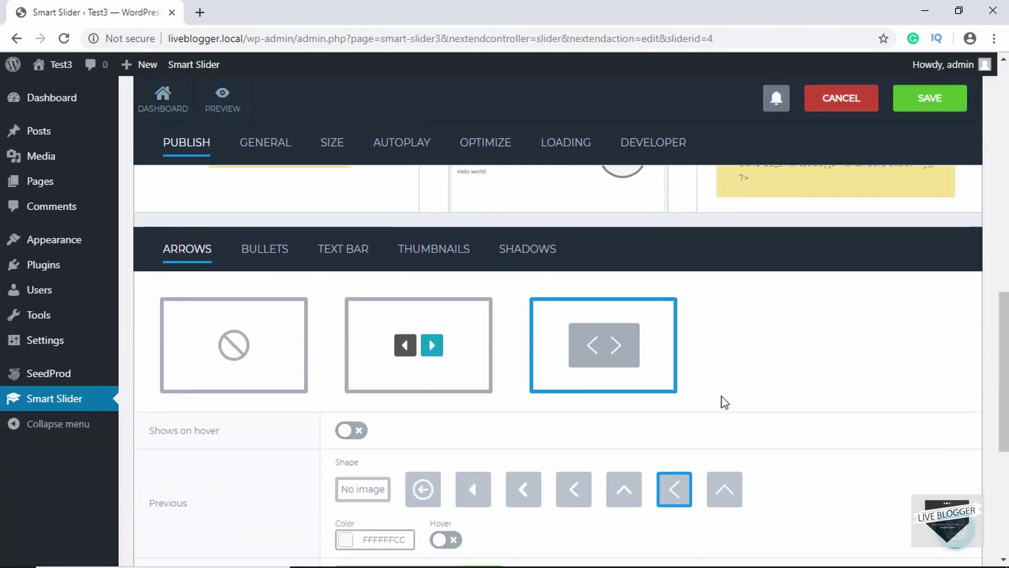
pyautogui.scroll(-4, 724, 403)
pyautogui.scroll(-2, 724, 405)
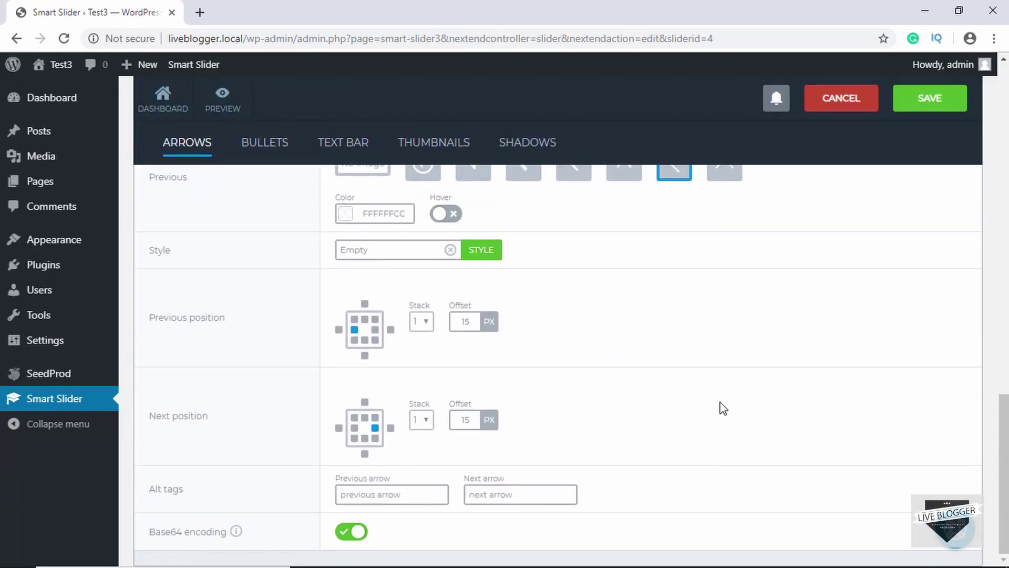
pyautogui.scroll(8, 723, 408)
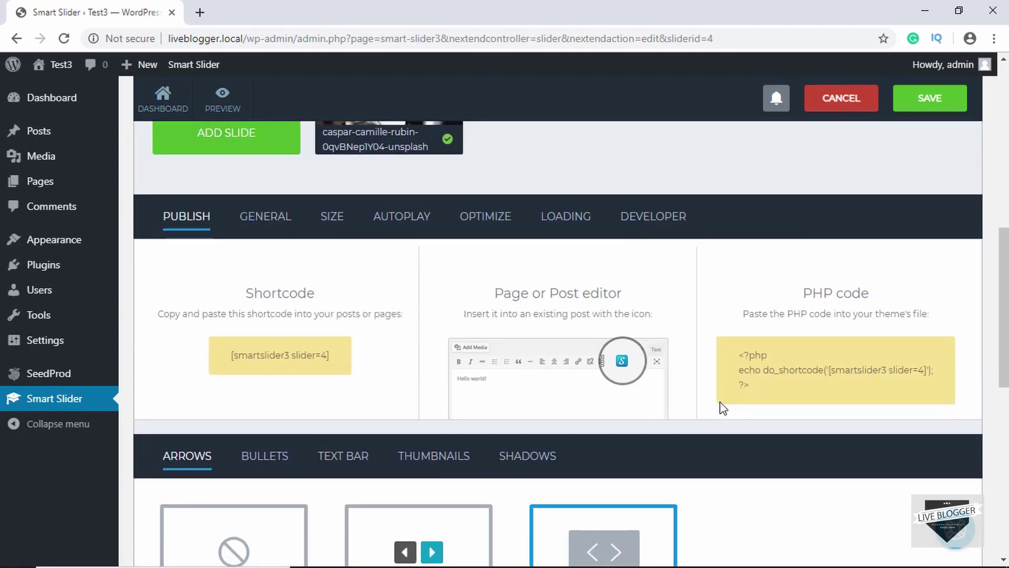
pyautogui.scroll(7, 723, 407)
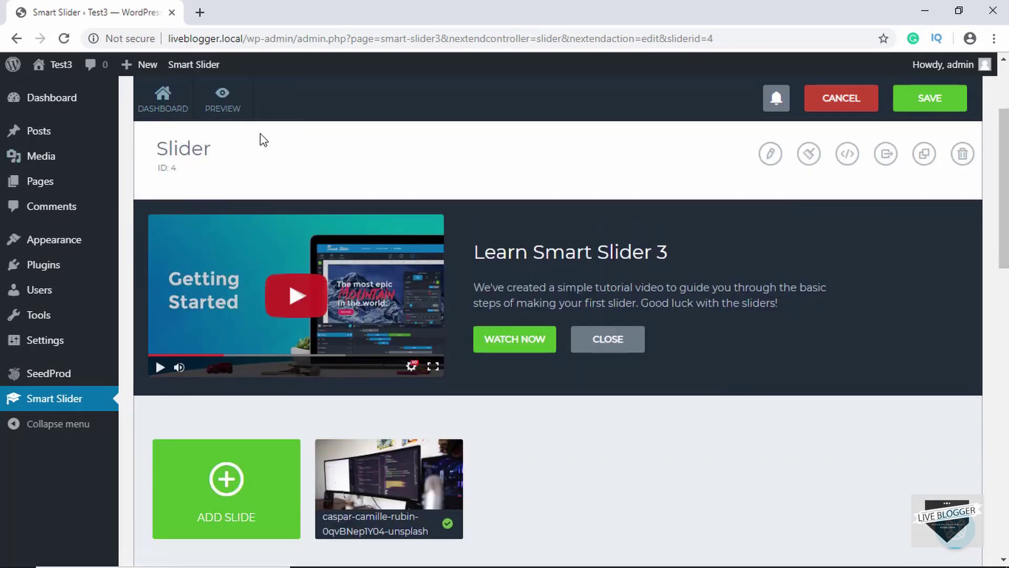
pyautogui.click(228, 105)
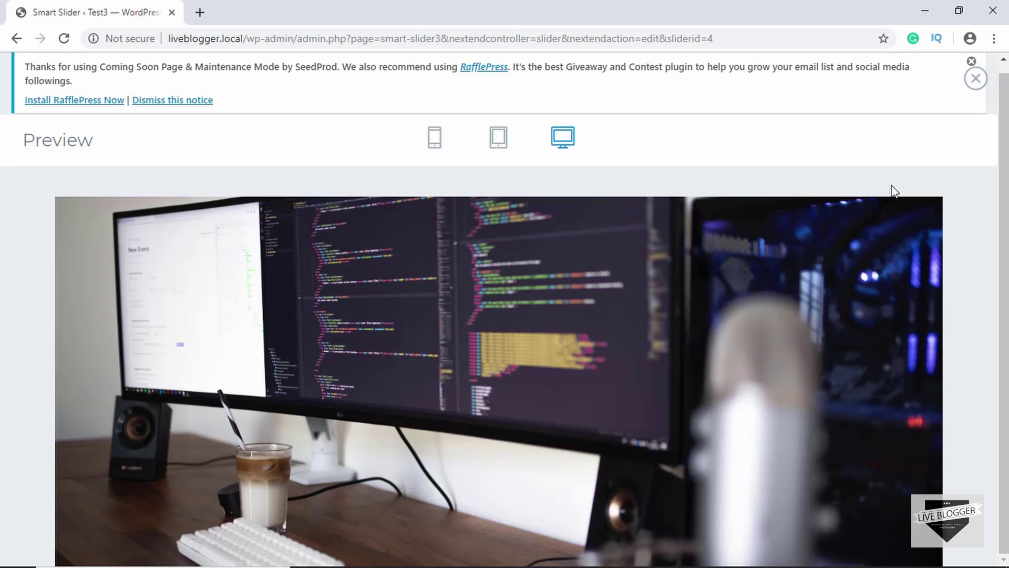
pyautogui.click(975, 79)
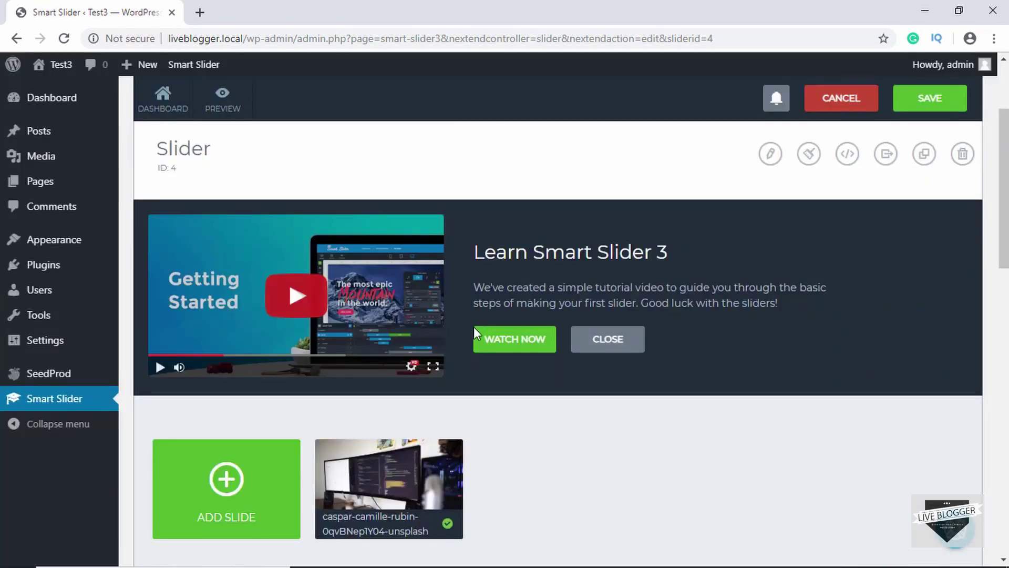
# Select the slider's shortcode for inspection, and examine the General settings for controls, thumbnail, alignment, background fill and animation
pyautogui.scroll(-10, 474, 327)
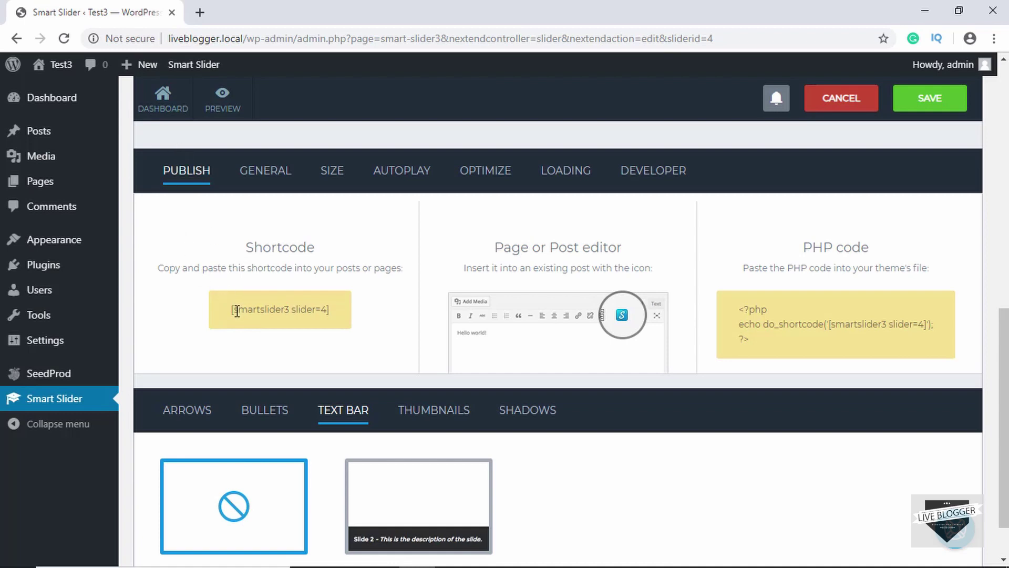
pyautogui.click(236, 311)
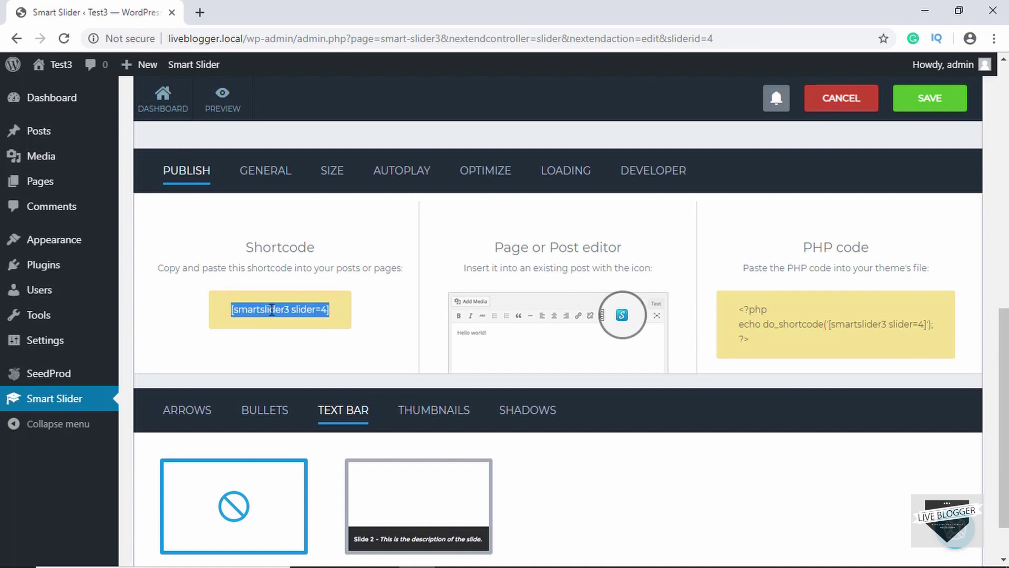
pyautogui.click(265, 176)
pyautogui.scroll(-1, 249, 314)
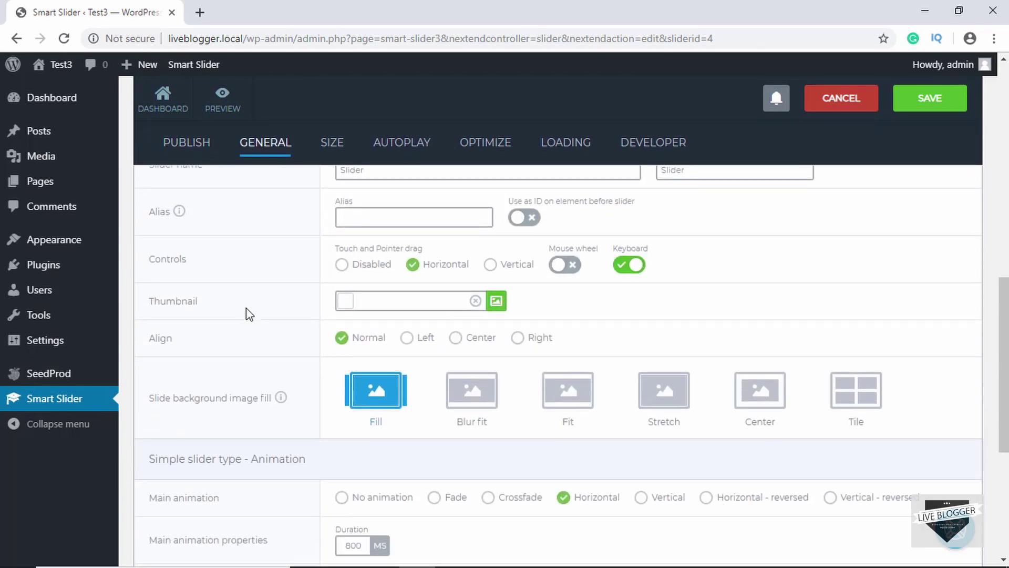
pyautogui.scroll(1, 249, 314)
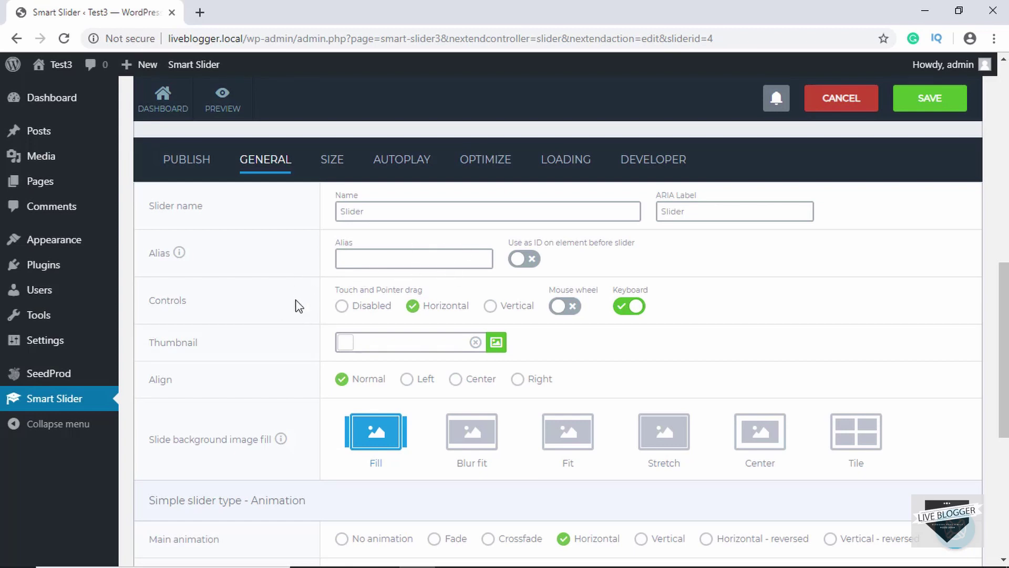
pyautogui.scroll(-2, 297, 304)
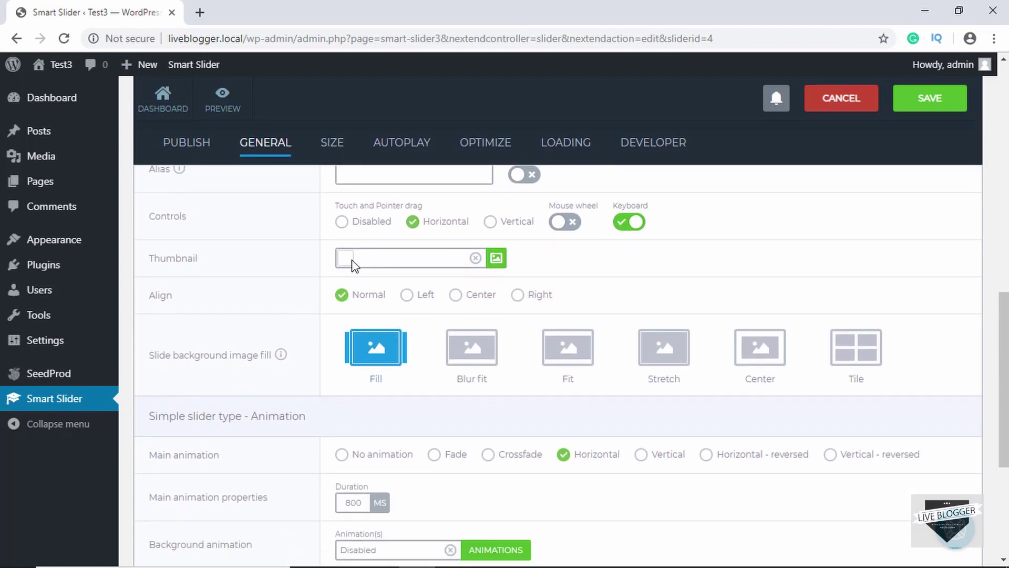
pyautogui.scroll(-1, 381, 365)
pyautogui.scroll(1, 378, 363)
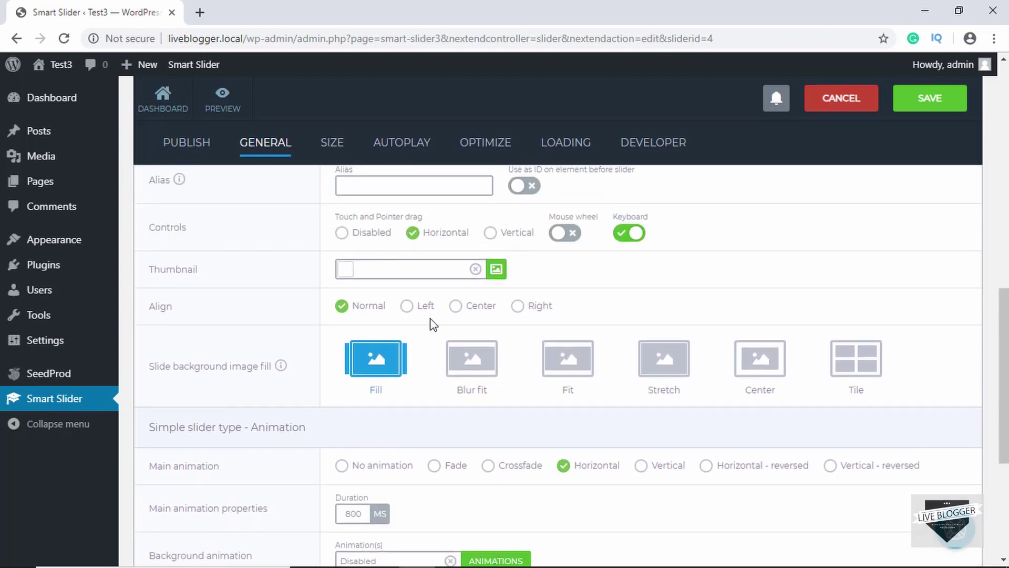
# Examine the slider's main and background animation options, and its size, margin, responsive mode and height limit settings
pyautogui.scroll(-3, 235, 295)
pyautogui.scroll(1, 237, 296)
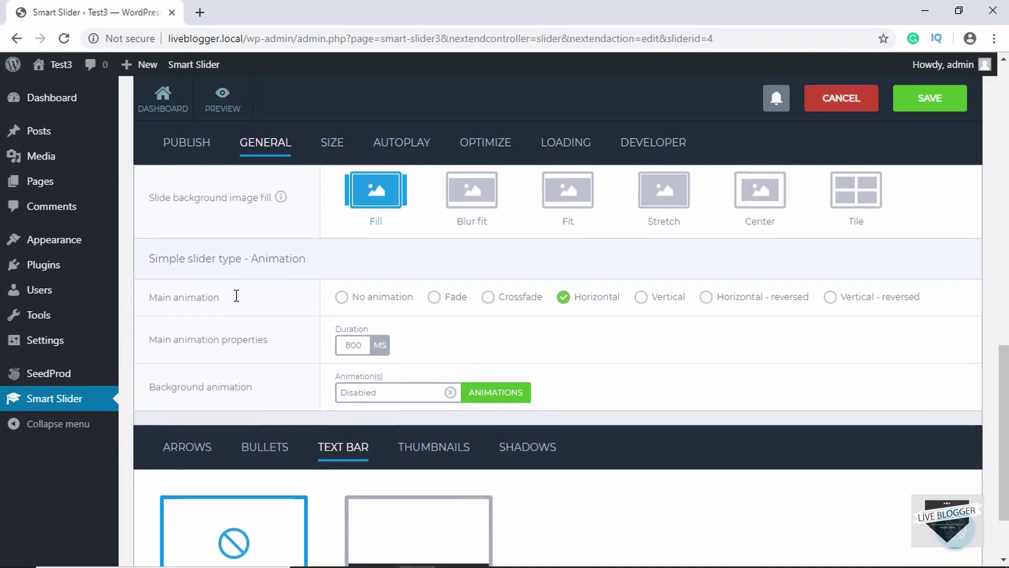
pyautogui.scroll(-1, 236, 295)
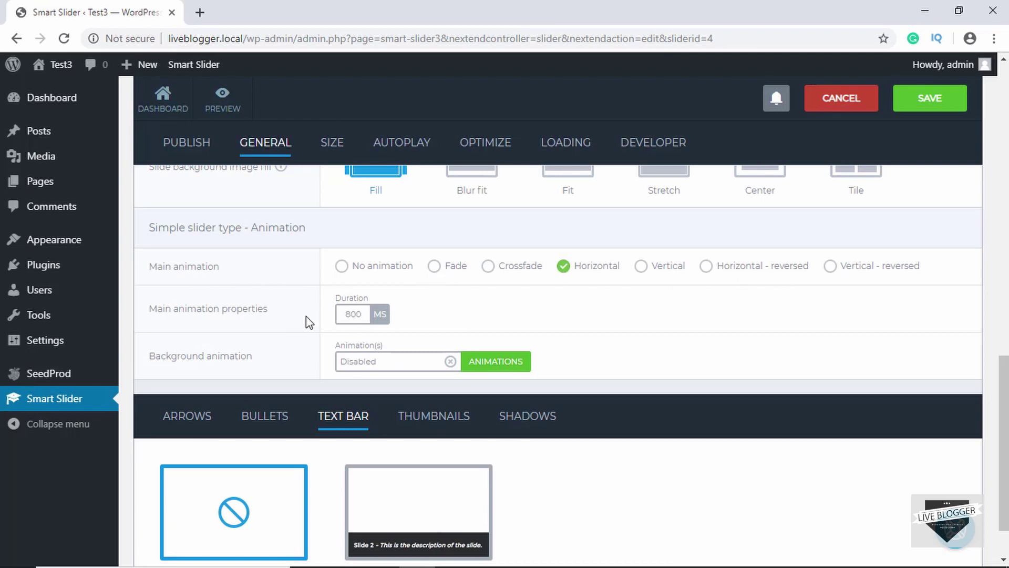
pyautogui.scroll(5, 306, 317)
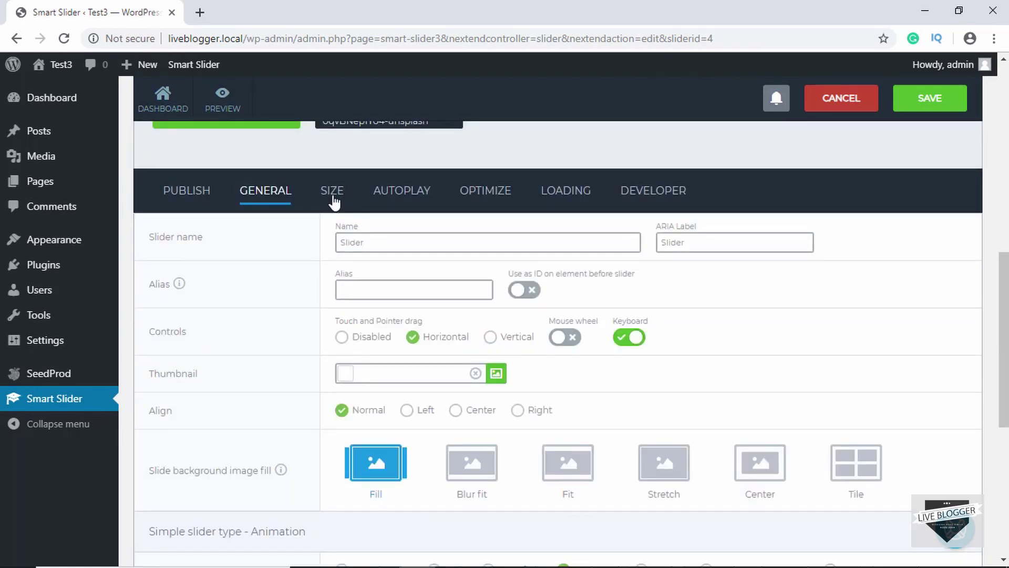
pyautogui.click(332, 200)
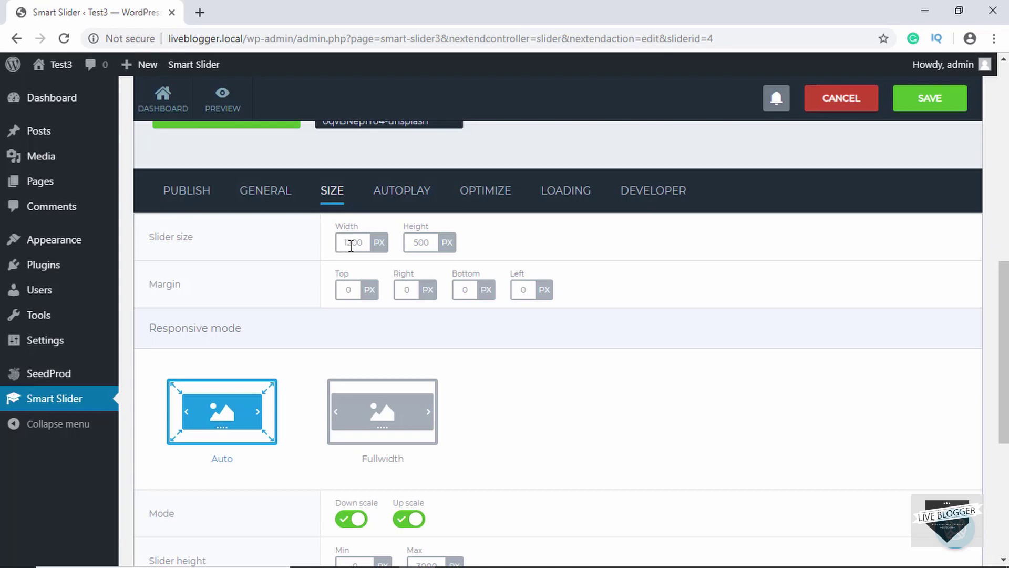
pyautogui.scroll(-1, 352, 246)
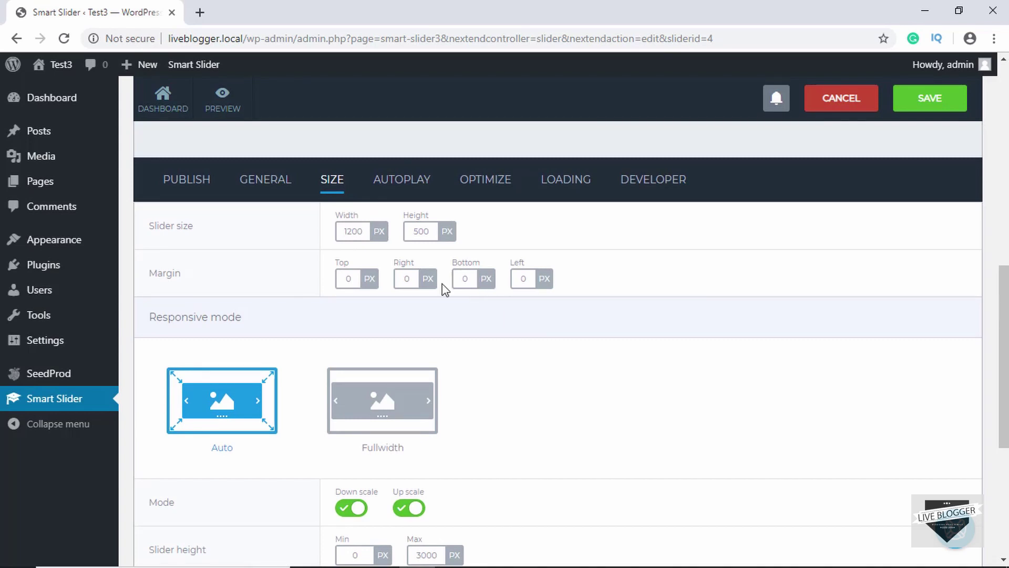
pyautogui.scroll(-2, 281, 327)
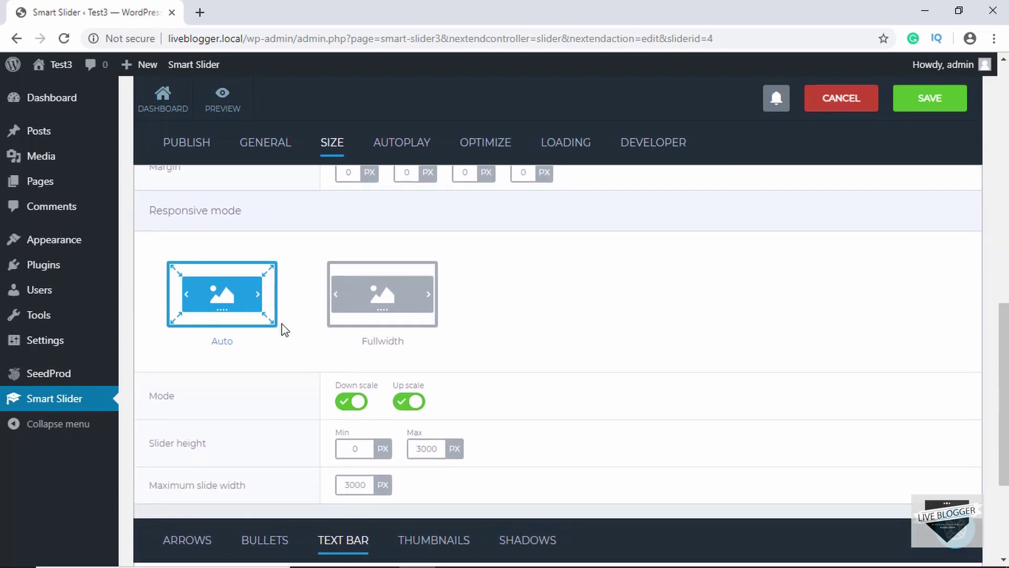
pyautogui.scroll(-1, 360, 312)
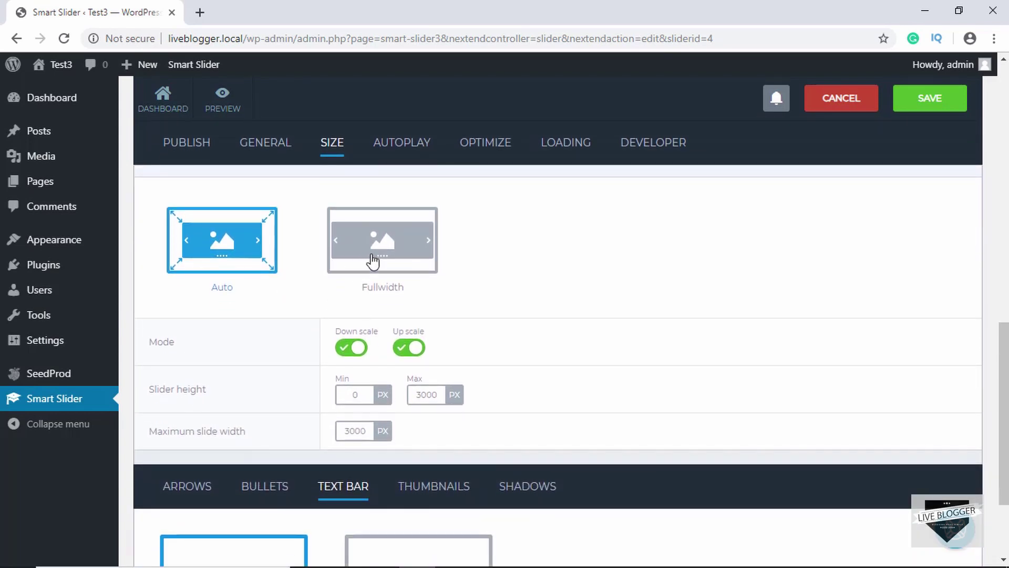
pyautogui.scroll(-2, 290, 328)
pyautogui.scroll(6, 288, 329)
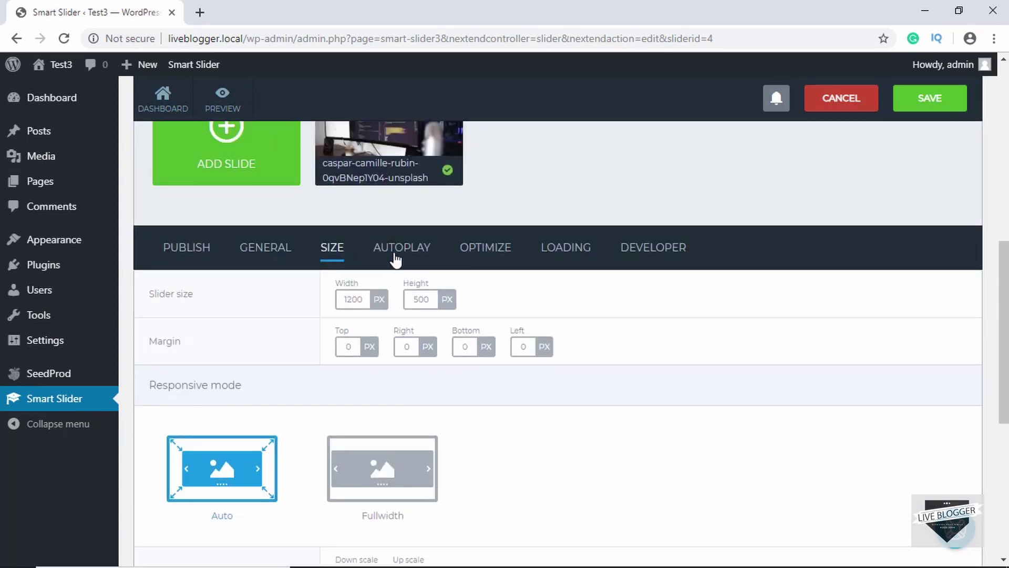
# Review the autoplay, image optimization and loading settings, trying the image optimization switch on and back off
pyautogui.click(395, 258)
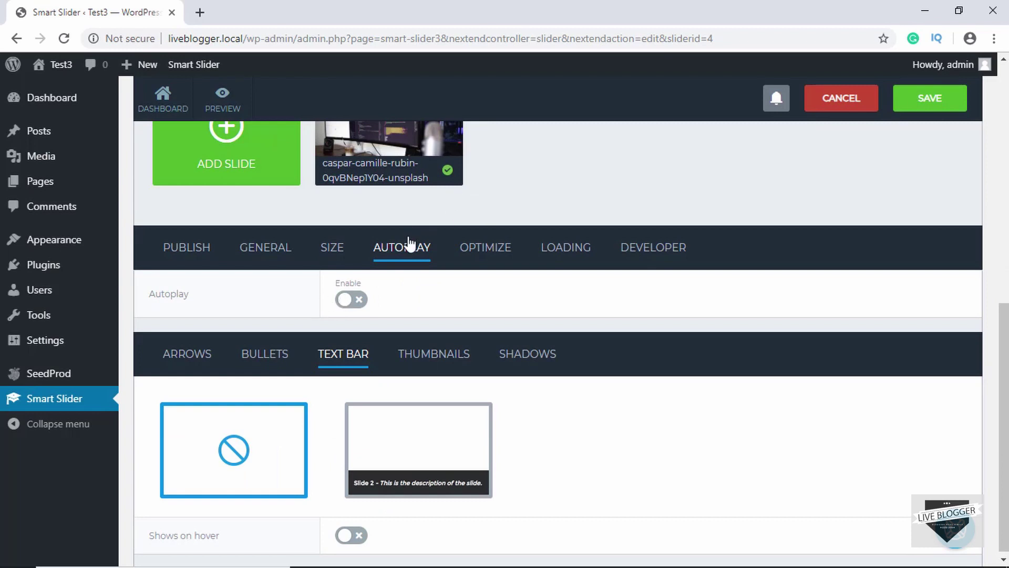
pyautogui.click(498, 250)
pyautogui.click(352, 301)
pyautogui.click(352, 300)
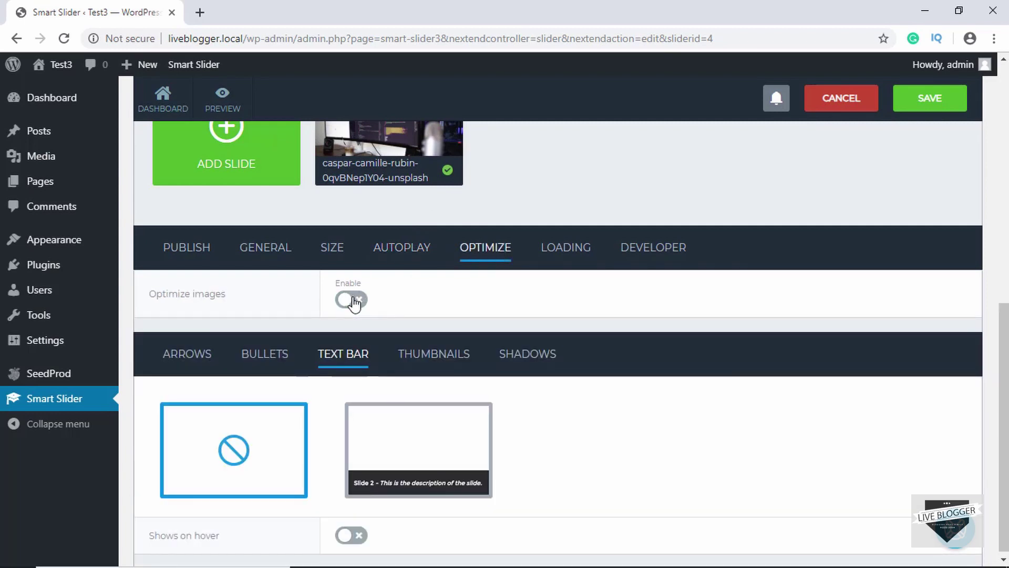
pyautogui.click(559, 255)
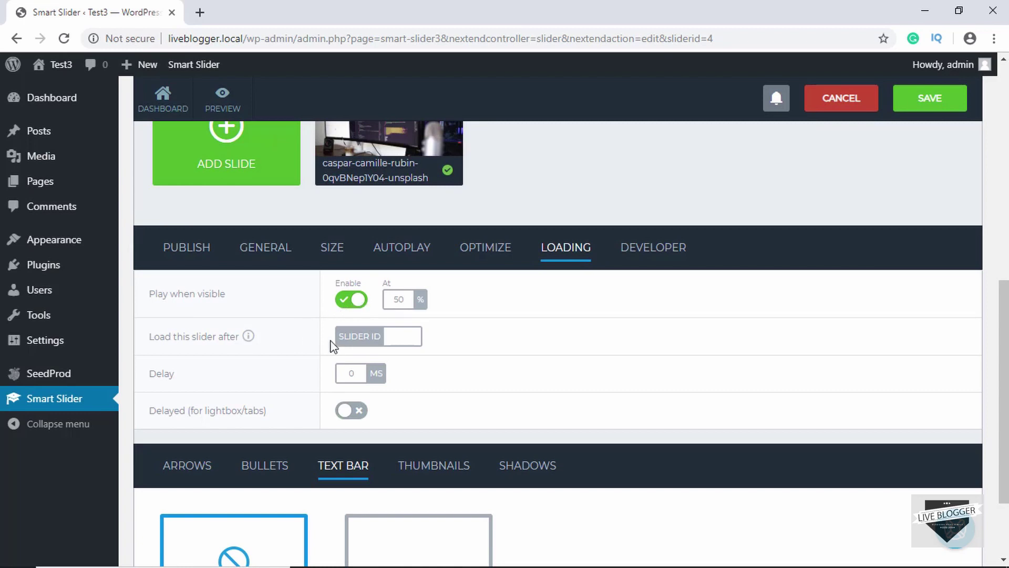
pyautogui.click(394, 337)
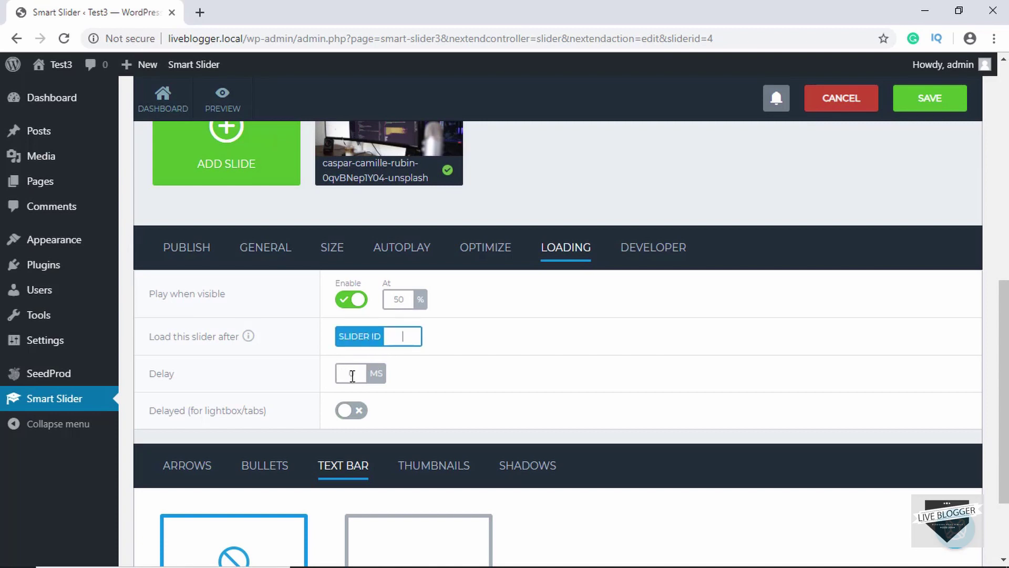
# Examine the developer settings for scrollbar, clearing, custom CSS, JavaScript callbacks, CSS classes and post IDs
pyautogui.click(652, 249)
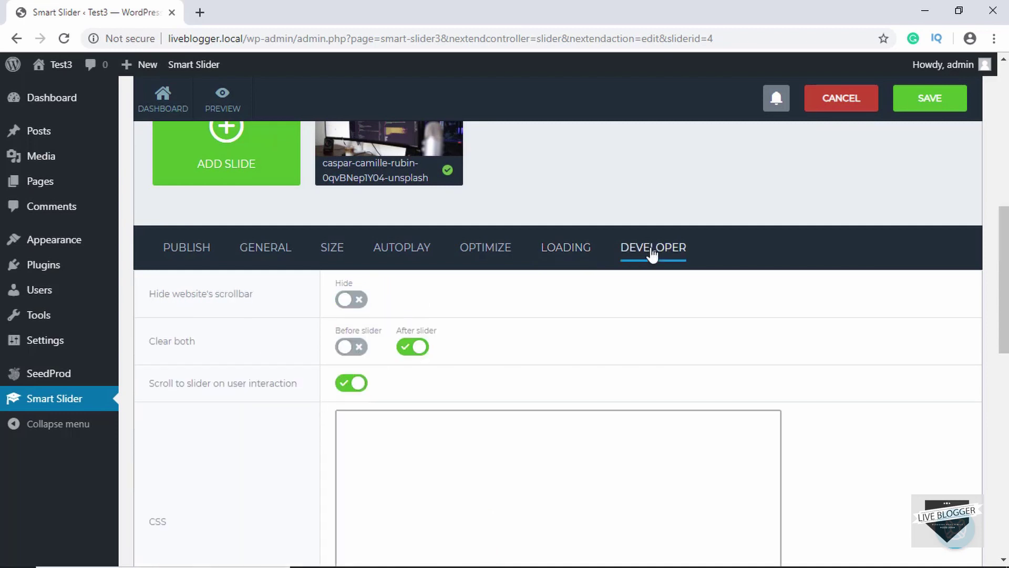
pyautogui.scroll(-4, 475, 369)
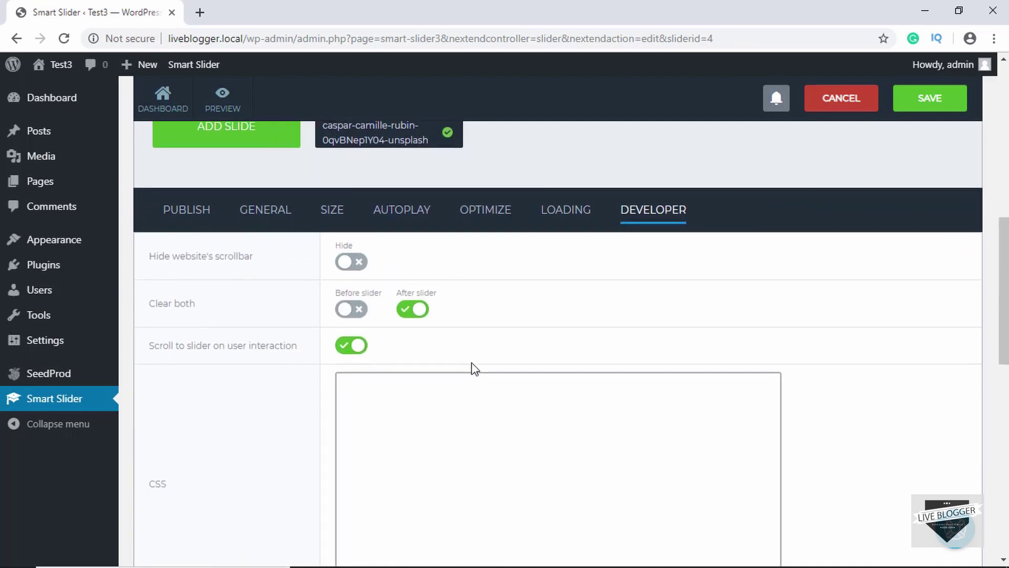
pyautogui.click(475, 345)
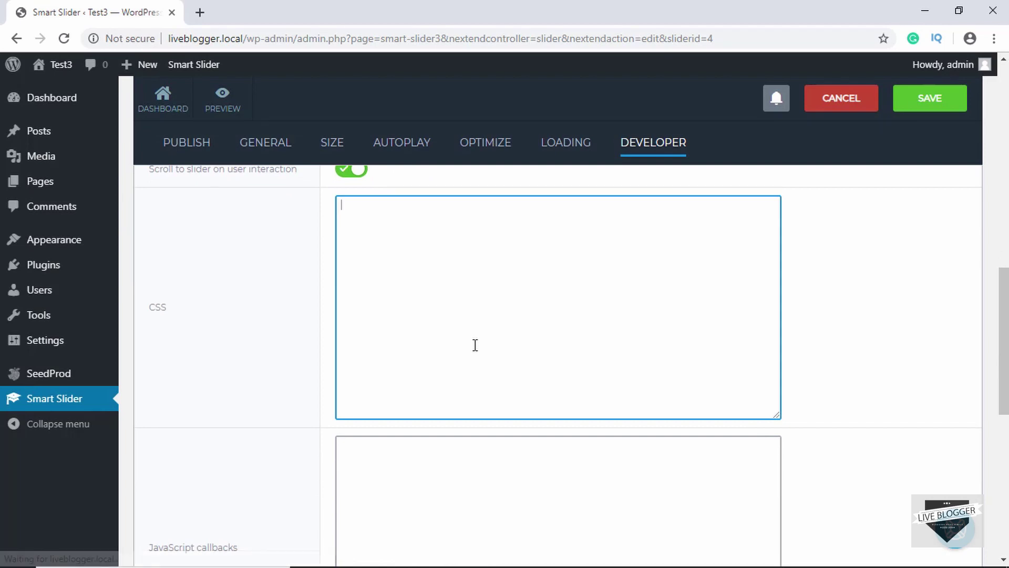
pyautogui.scroll(-4, 475, 344)
pyautogui.click(459, 363)
pyautogui.scroll(-4, 460, 363)
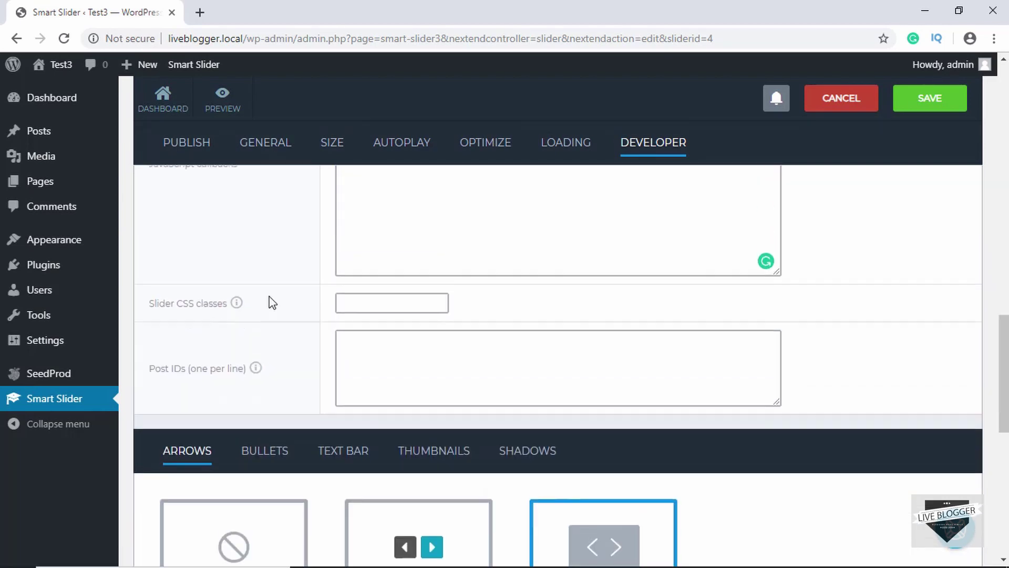
pyautogui.scroll(1, 268, 300)
# Look over the arrow shapes, colors and positions, and inspect the arrow style in the Style manager without applying changes
pyautogui.scroll(-4, 268, 300)
pyautogui.scroll(-2, 269, 296)
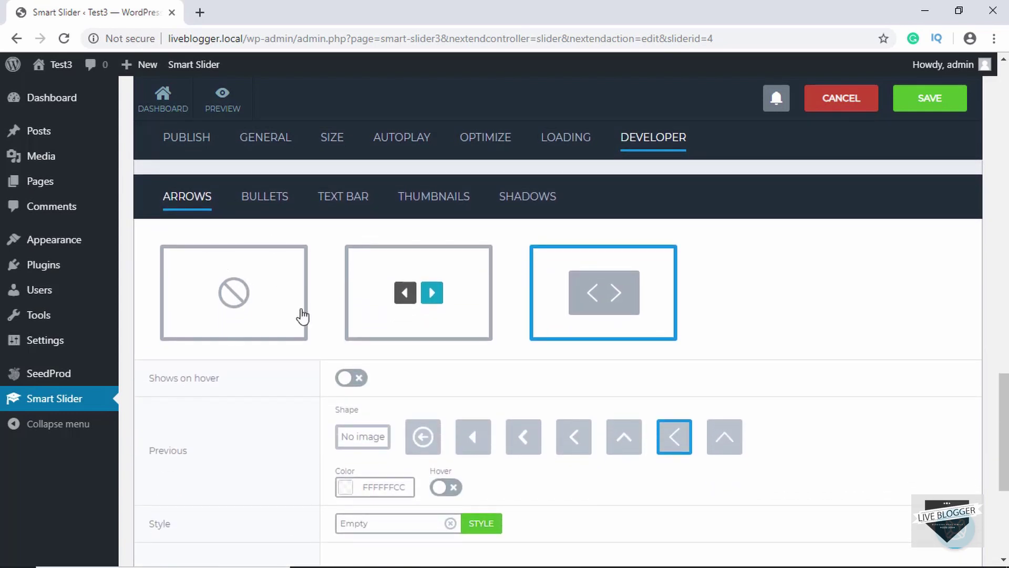
pyautogui.scroll(-1, 338, 341)
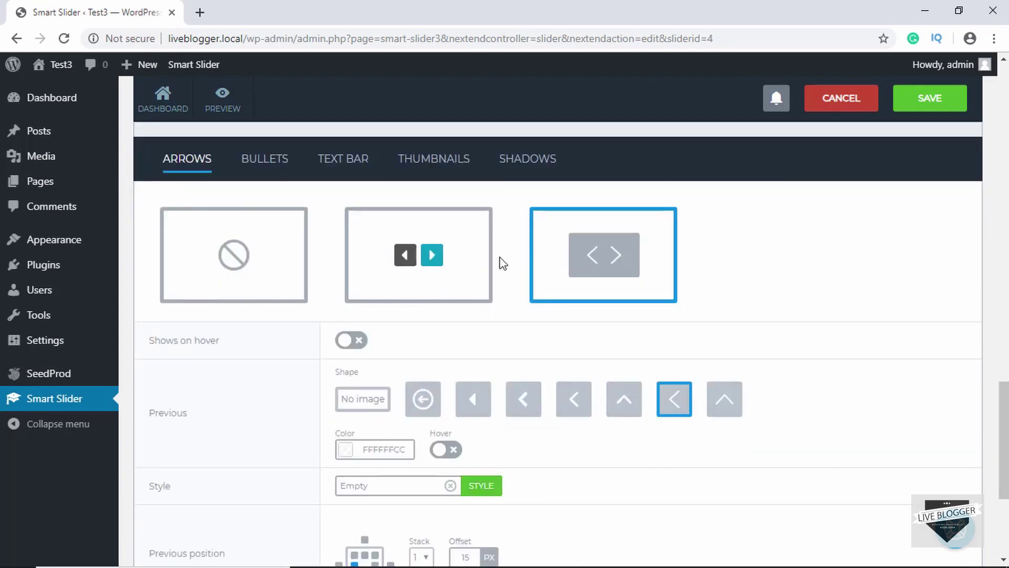
pyautogui.scroll(-2, 501, 263)
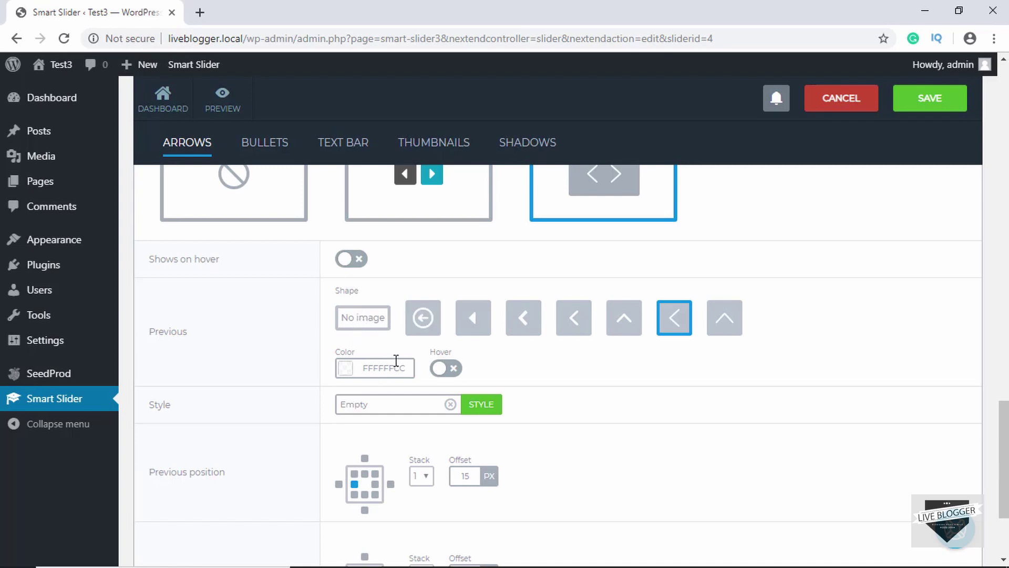
pyautogui.scroll(-2, 396, 360)
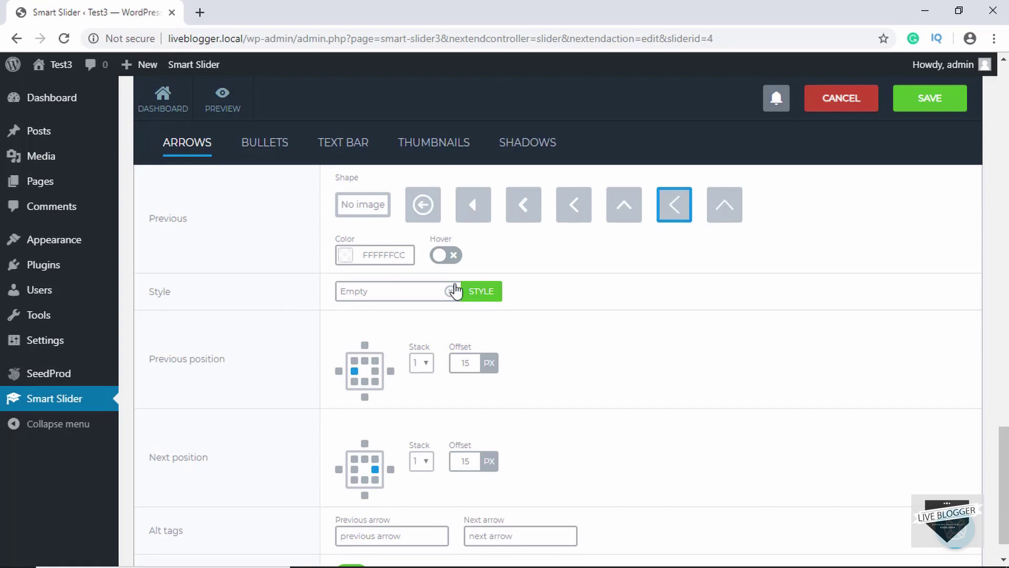
pyautogui.click(481, 296)
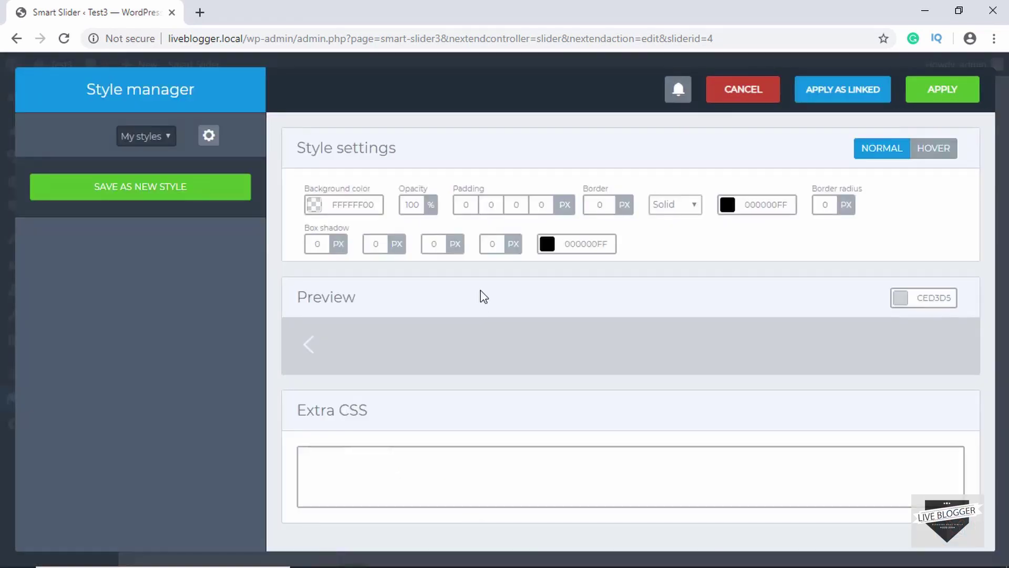
pyautogui.click(415, 454)
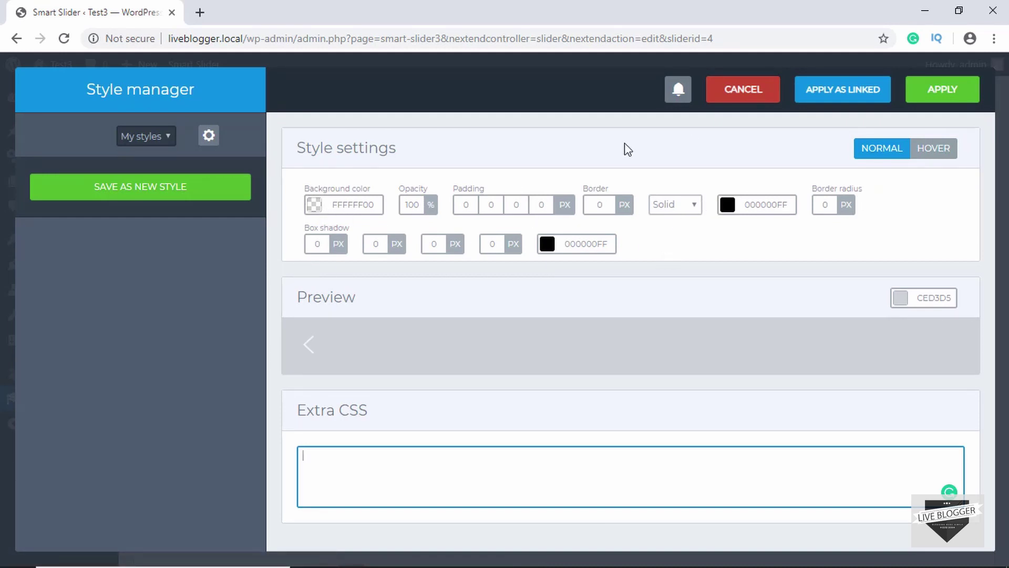
pyautogui.click(735, 94)
pyautogui.scroll(-1, 576, 314)
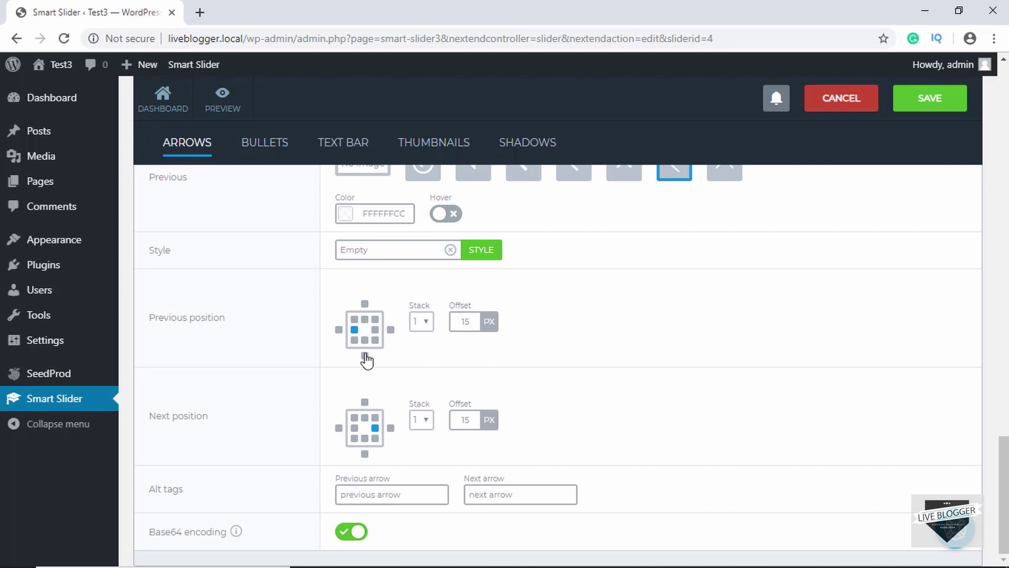
# Enable dot bullets for the slider, and inspect the dot style in the Style manager without applying changes
pyautogui.click(268, 152)
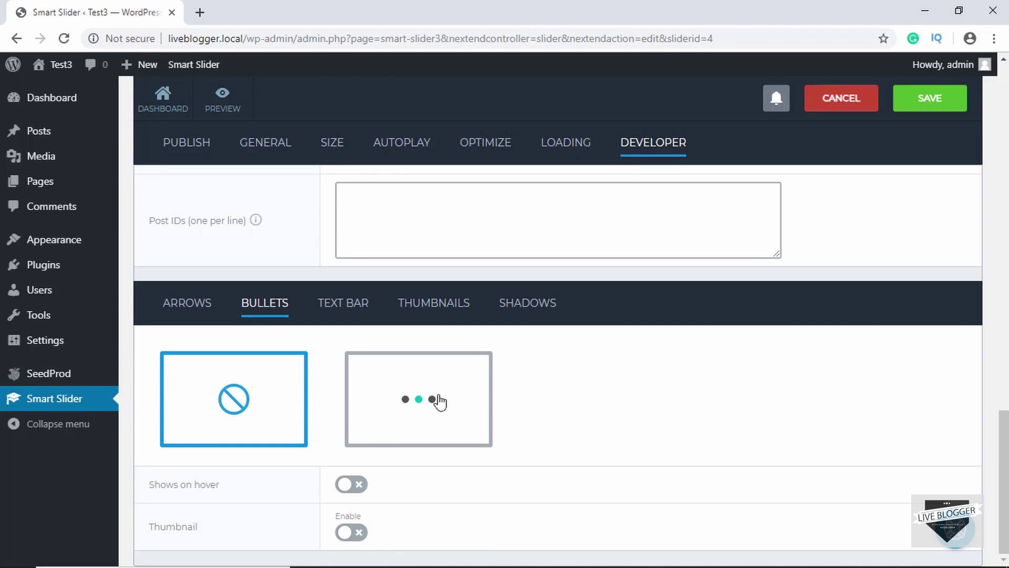
pyautogui.click(419, 402)
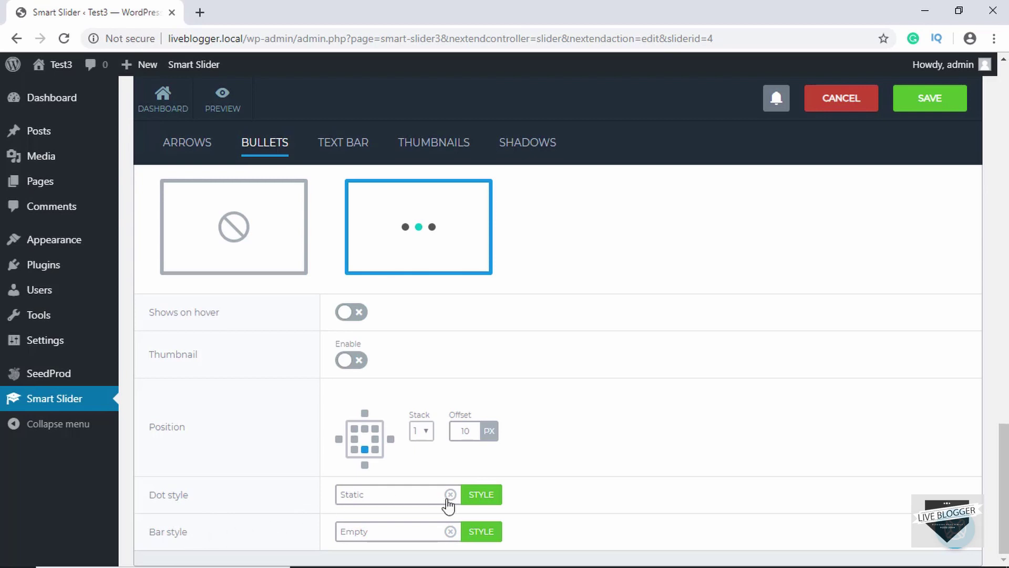
pyautogui.click(481, 504)
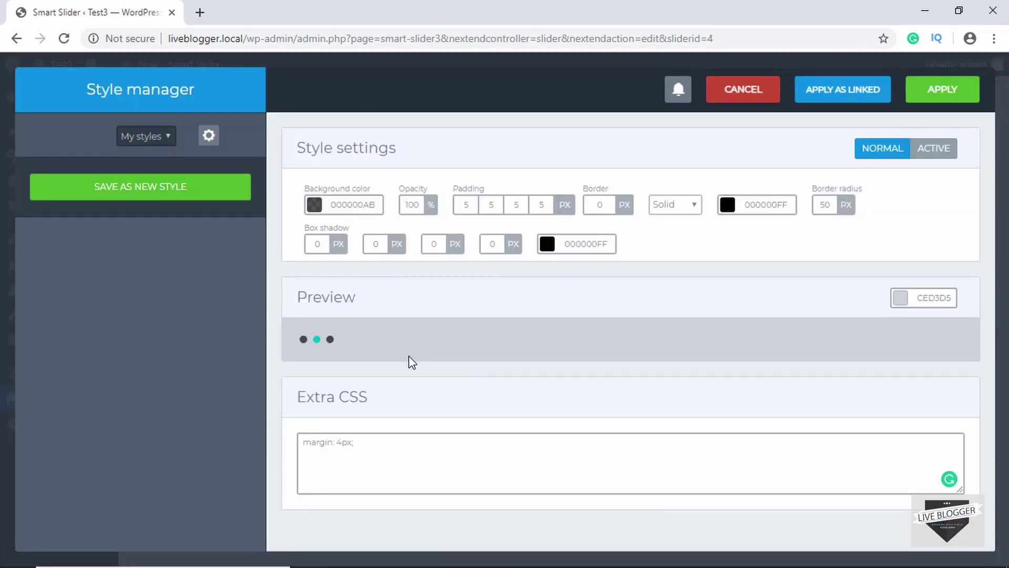
pyautogui.click(375, 455)
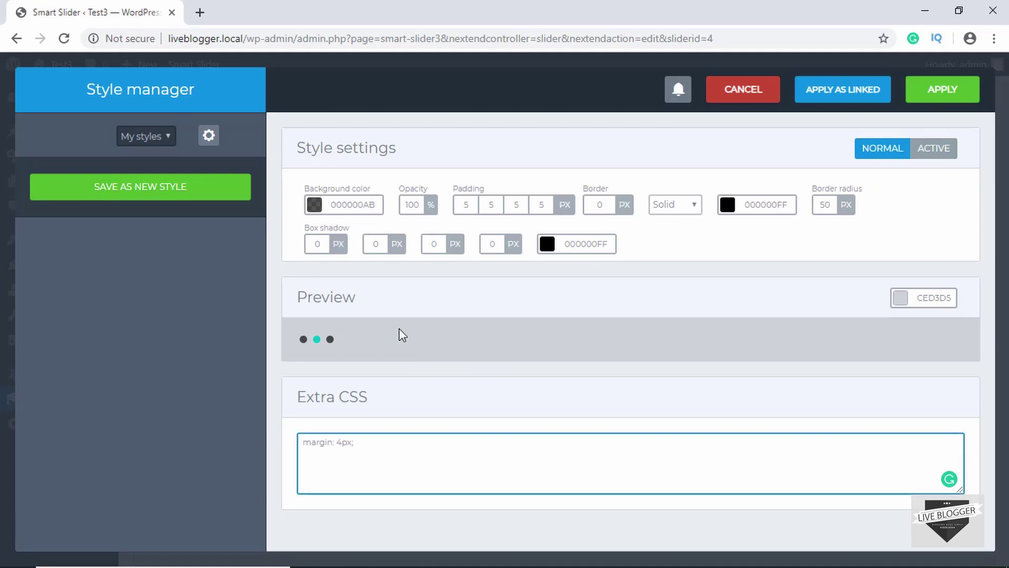
pyautogui.click(753, 90)
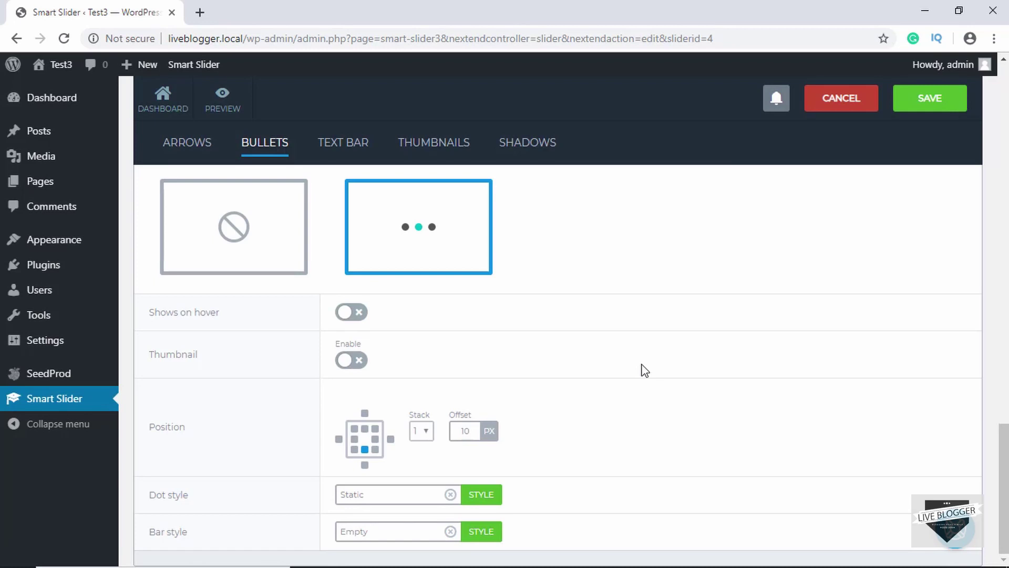
# Look over the slider's text bar and thumbnail options
pyautogui.scroll(1, 646, 370)
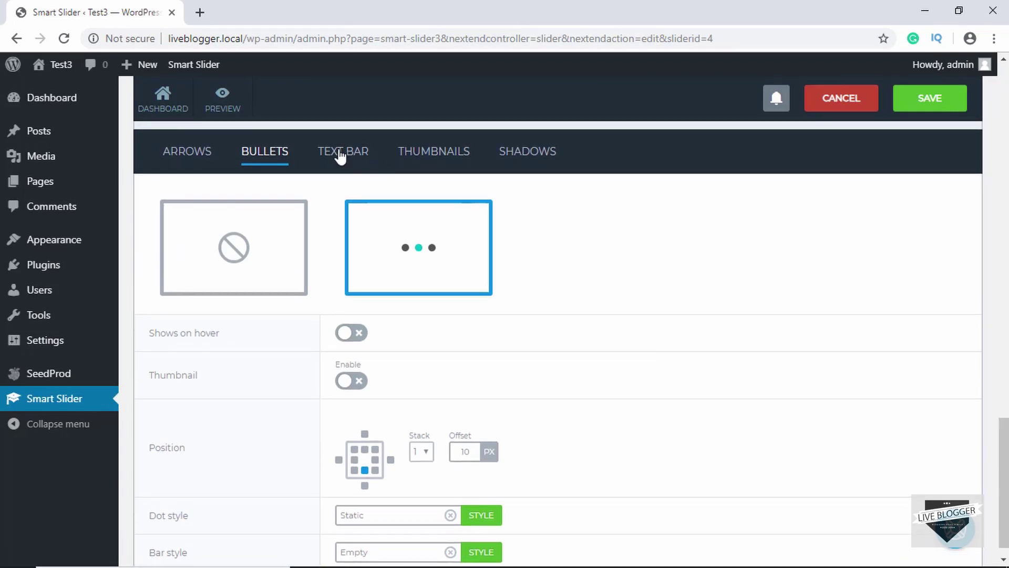
pyautogui.click(340, 153)
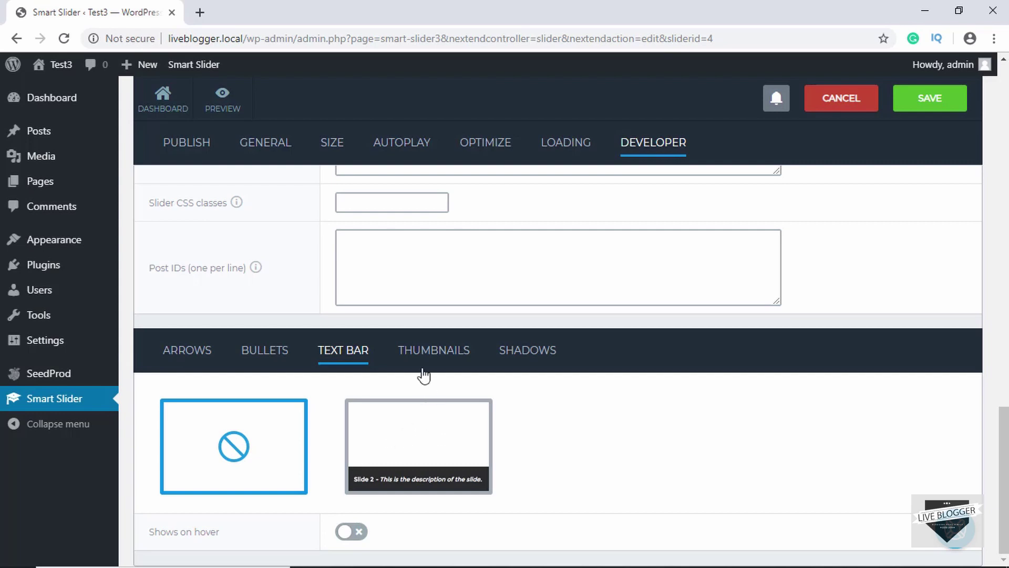
pyautogui.click(431, 353)
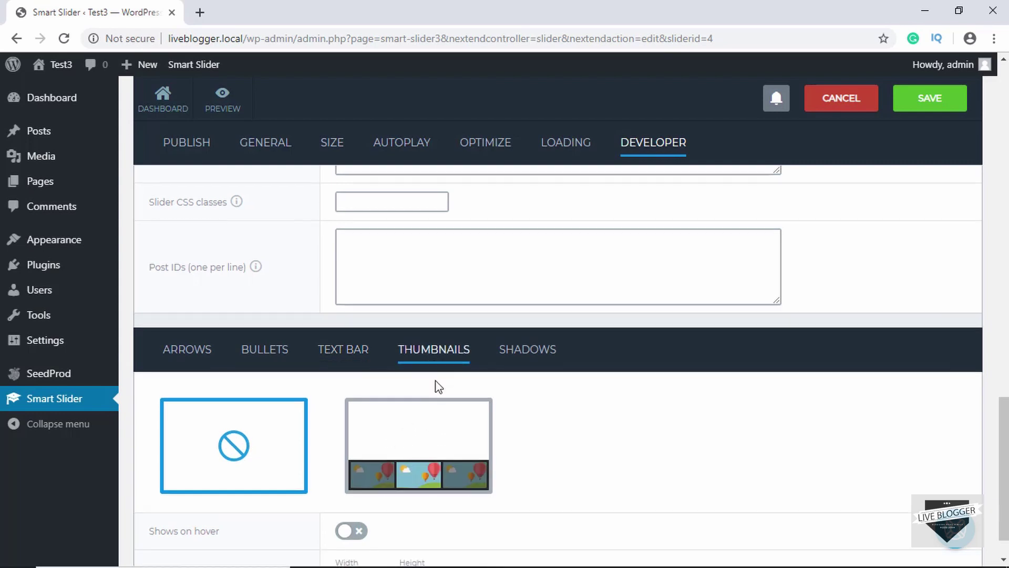
pyautogui.scroll(-1, 435, 388)
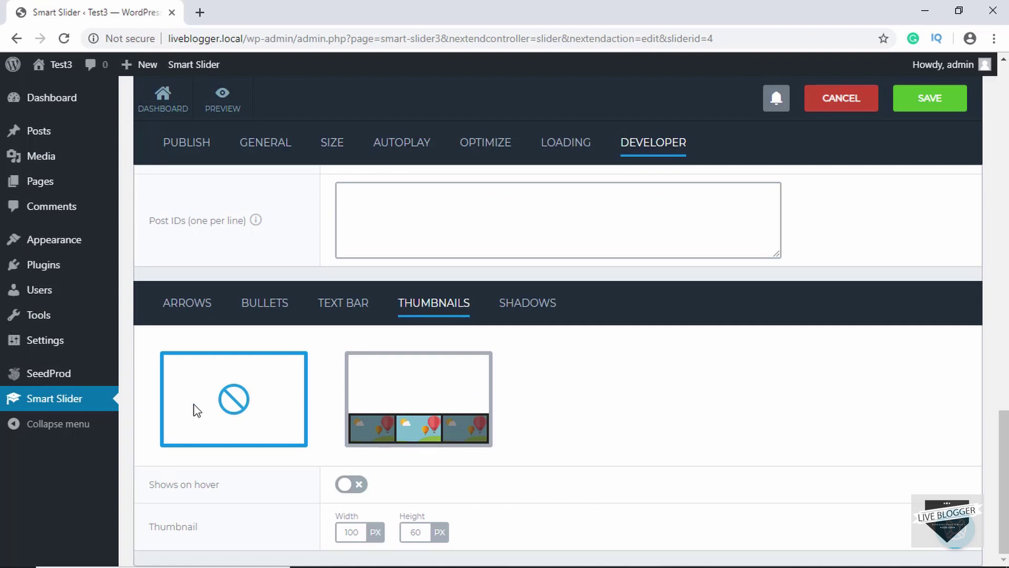
# Enable a shadow for the slider and look through the available shadow styles
pyautogui.click(526, 312)
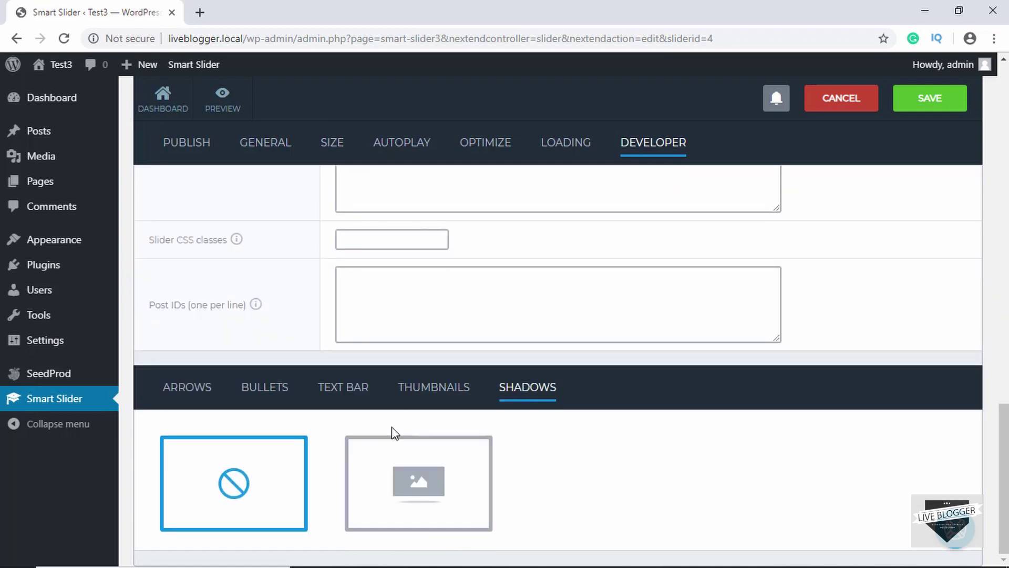
pyautogui.click(416, 493)
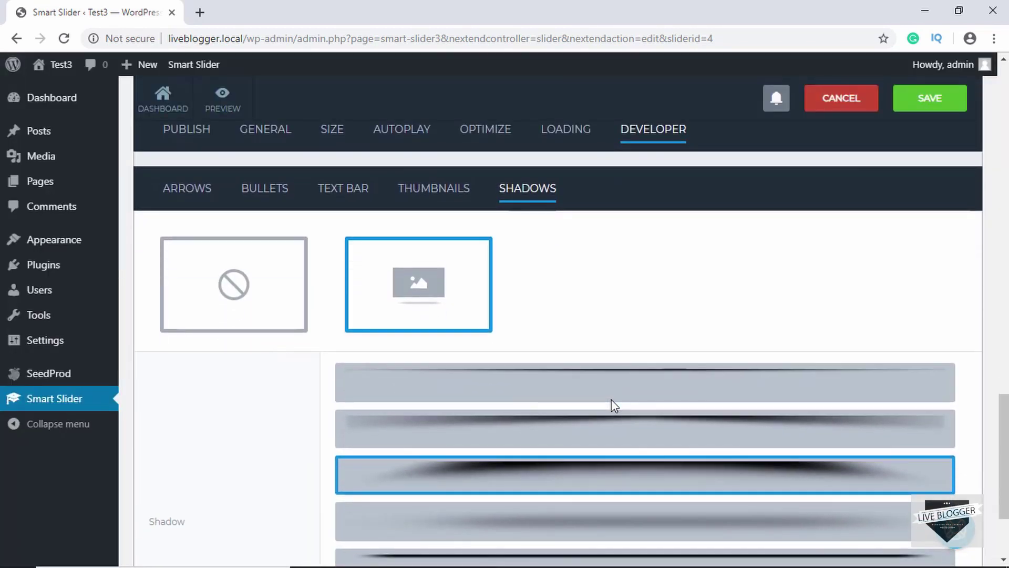
pyautogui.scroll(-3, 611, 402)
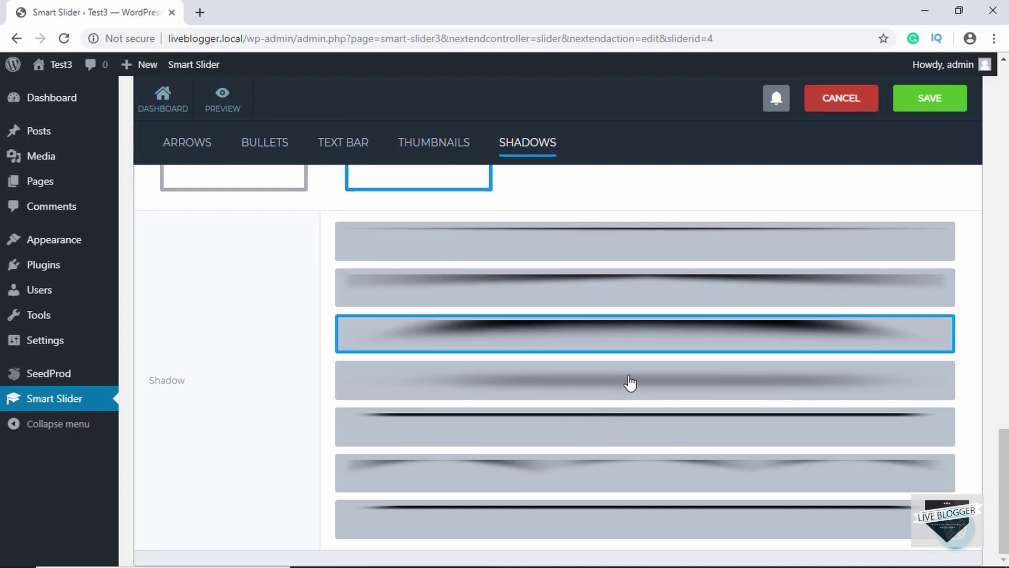
# Choose the second shadow style for the slider and save the slider
pyautogui.click(608, 289)
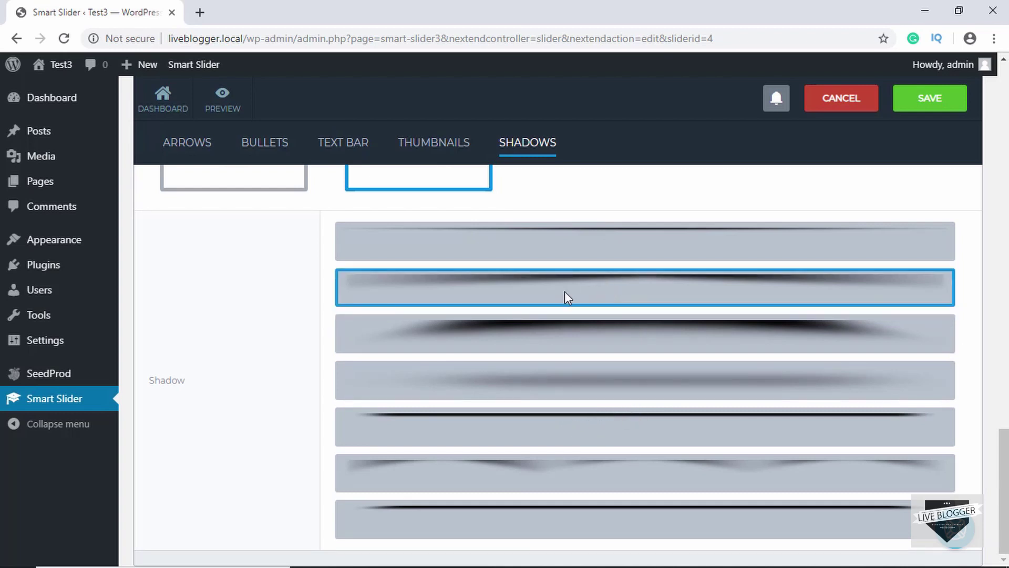
pyautogui.scroll(4, 527, 403)
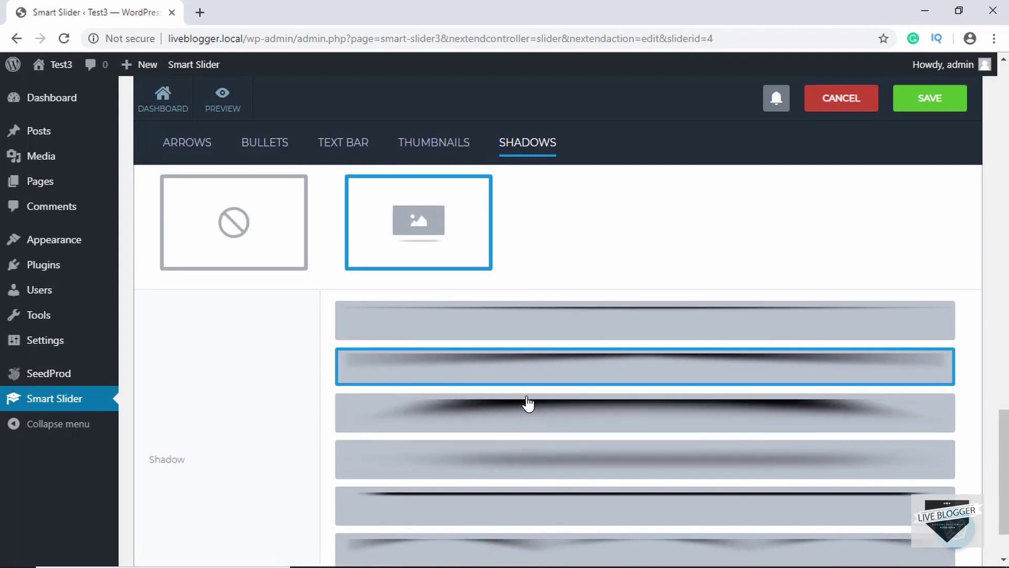
pyautogui.click(905, 107)
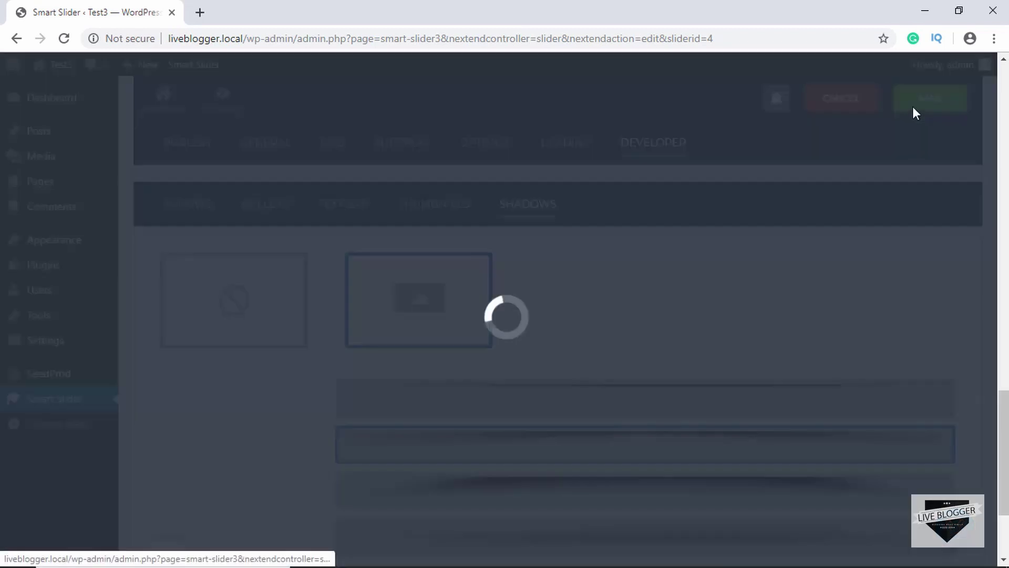
# Open the caspar-camille-rubin slide for editing and dismiss the Slide Editing getting-started banner
pyautogui.scroll(15, 541, 346)
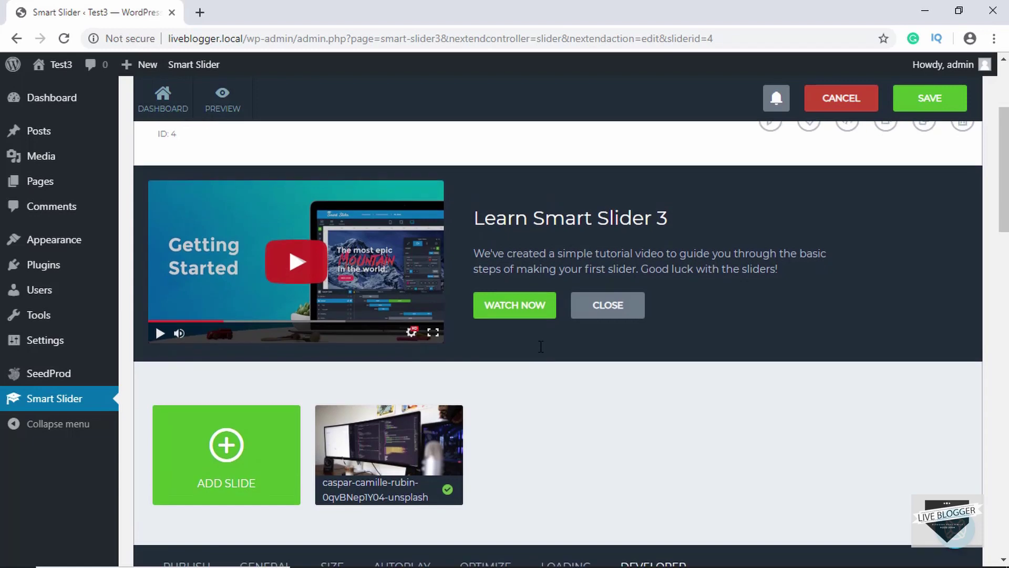
pyautogui.scroll(-2, 541, 347)
pyautogui.moveTo(349, 353)
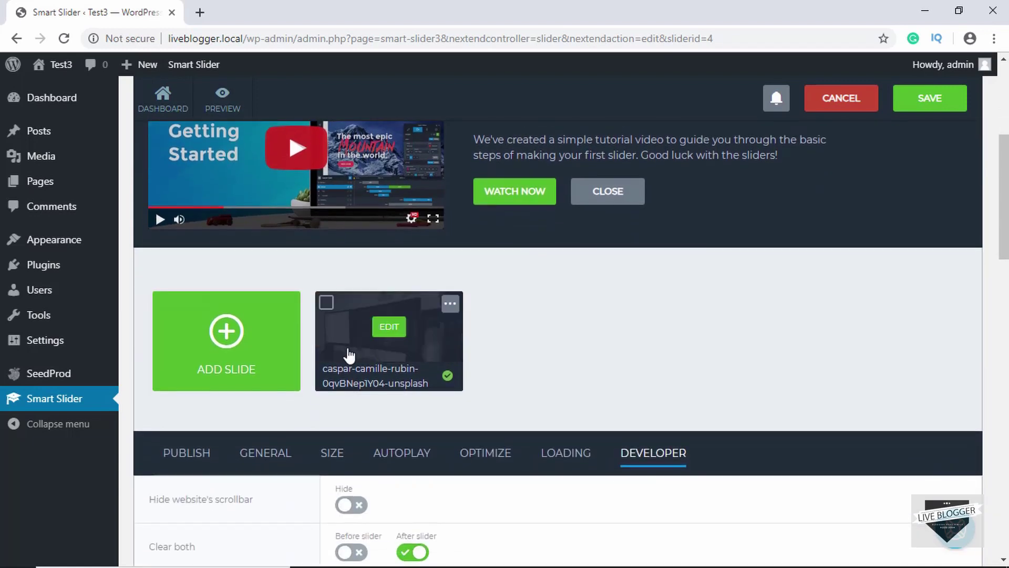
pyautogui.click(392, 335)
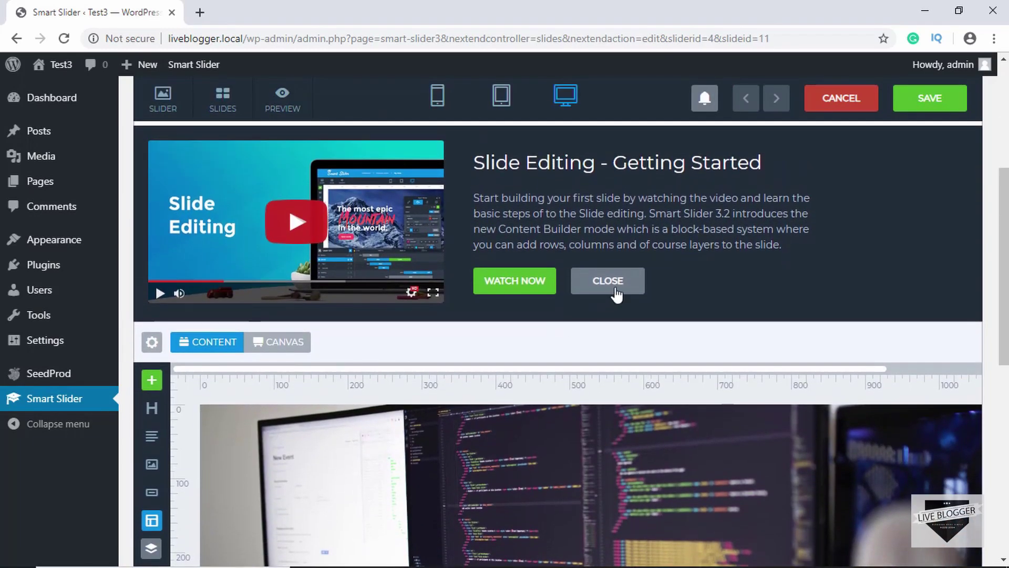
pyautogui.click(611, 283)
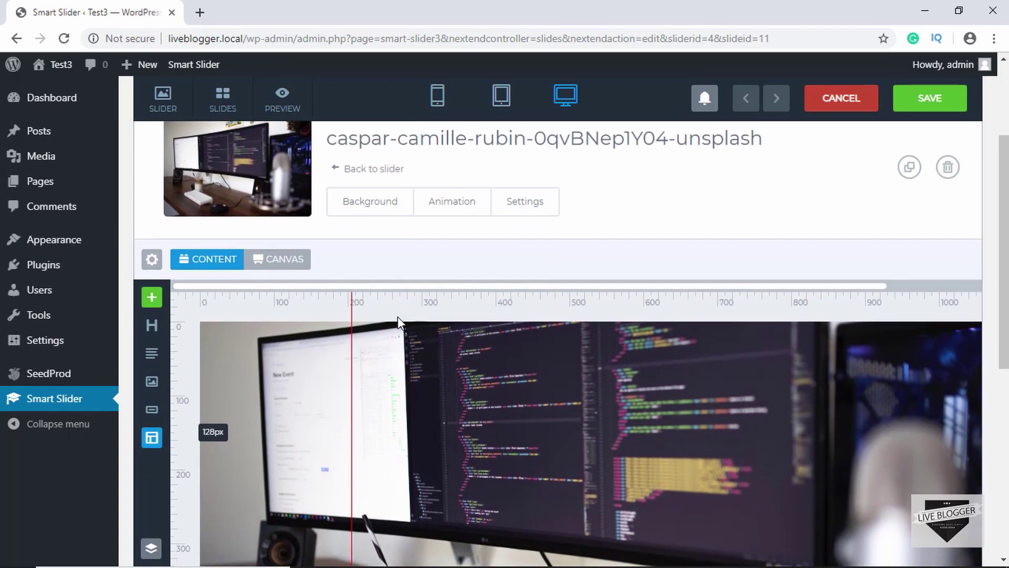
# Add a one-column row to the middle of the slide and give its column a white background
pyautogui.scroll(-3, 398, 317)
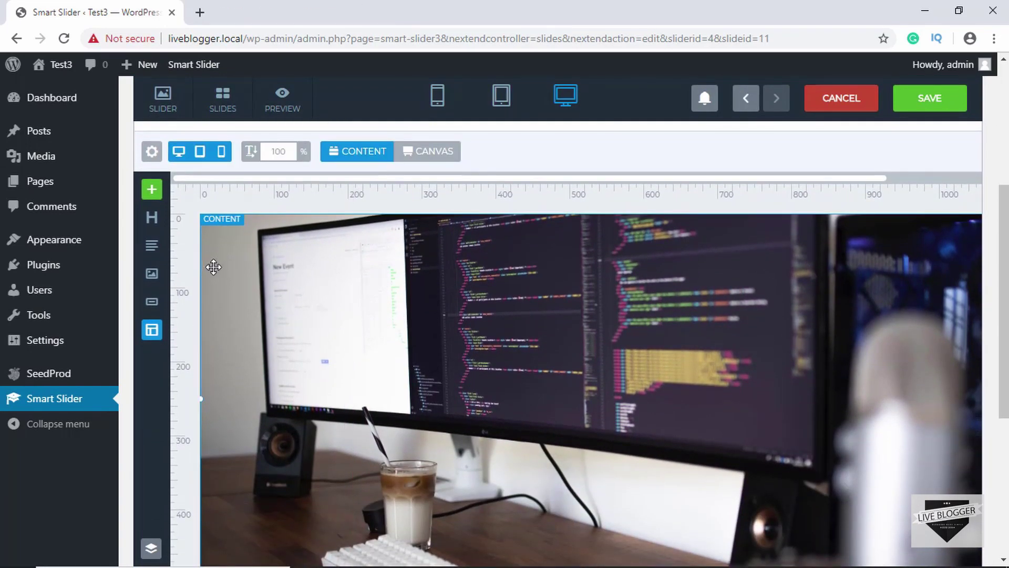
pyautogui.scroll(-1, 213, 263)
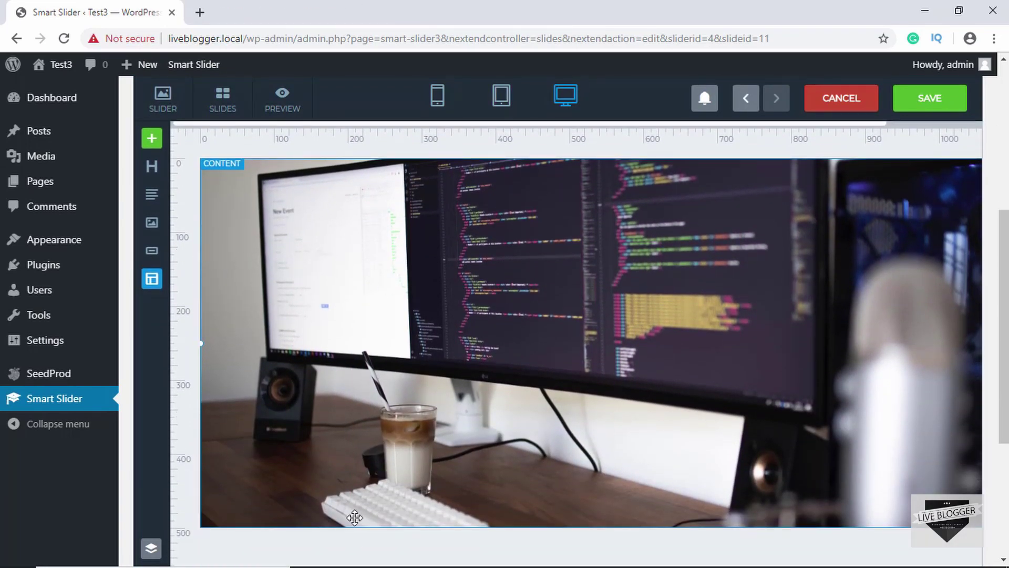
pyautogui.click(151, 280)
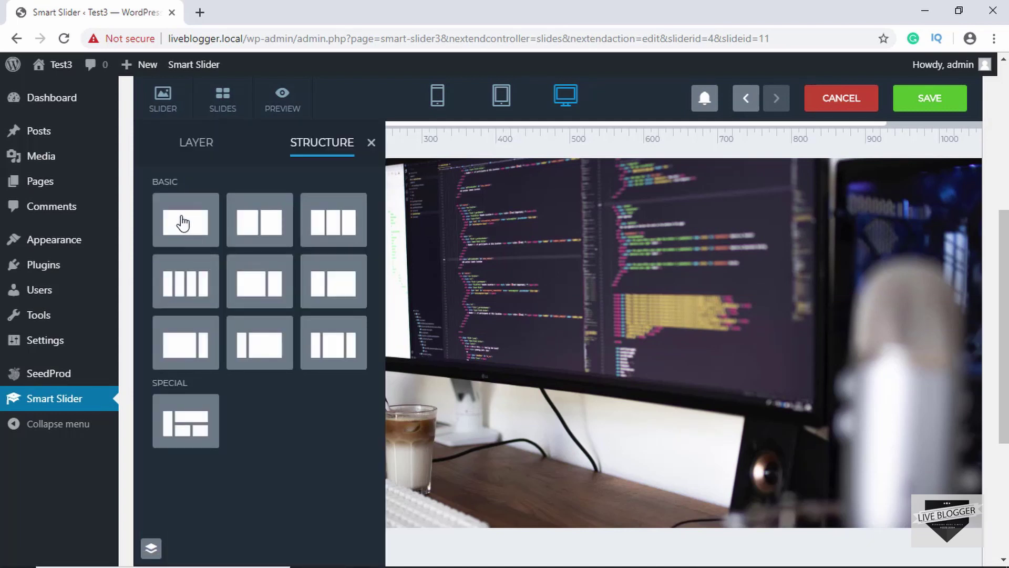
pyautogui.moveTo(182, 223); pyautogui.dragTo(372, 349)
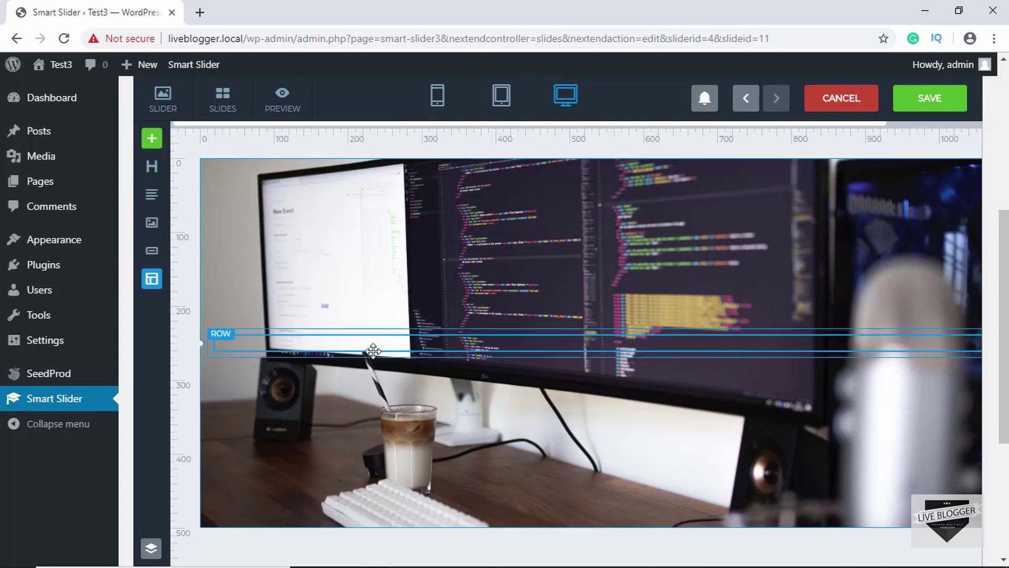
pyautogui.click(429, 346)
pyautogui.scroll(-5, 226, 276)
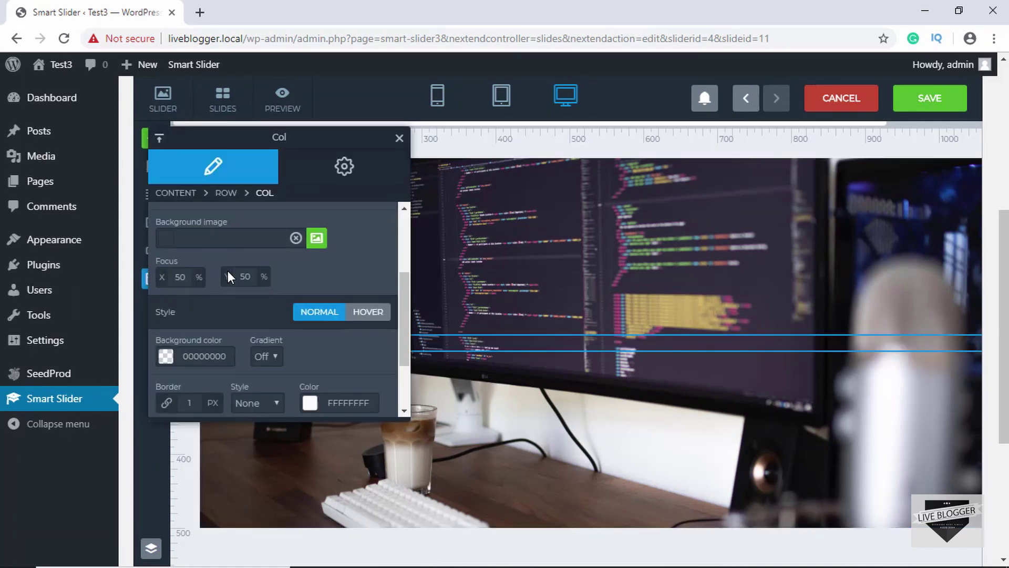
pyautogui.click(166, 269)
pyautogui.click(235, 299)
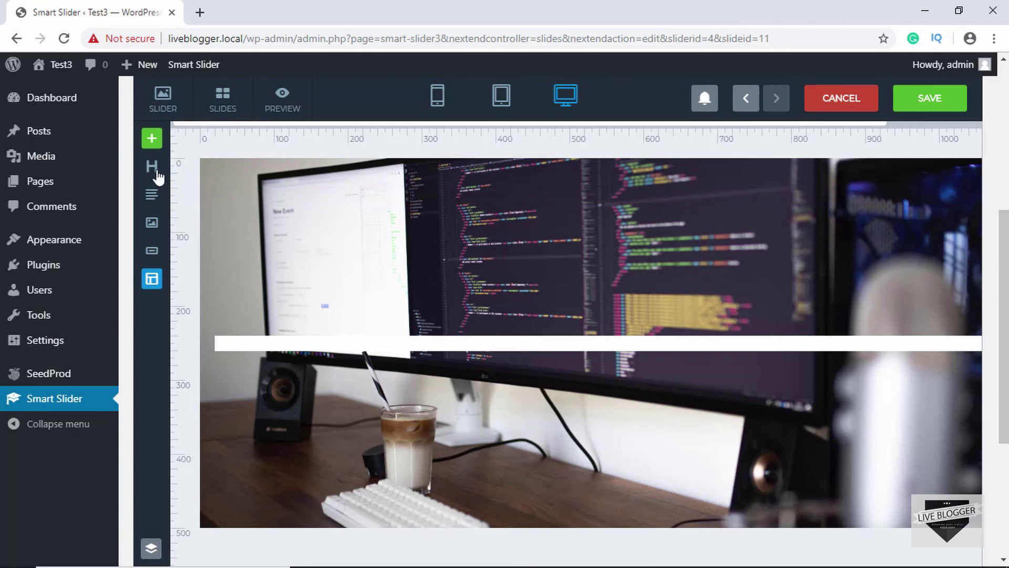
# Add a heading layer inside the white column with the text "Web Development"
pyautogui.moveTo(153, 167); pyautogui.dragTo(357, 347)
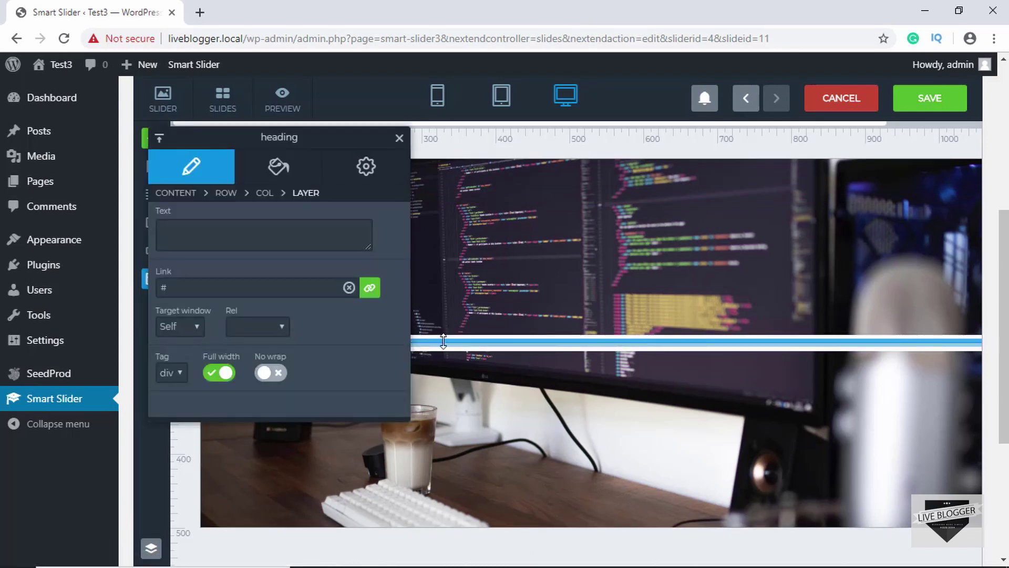
pyautogui.click(282, 238)
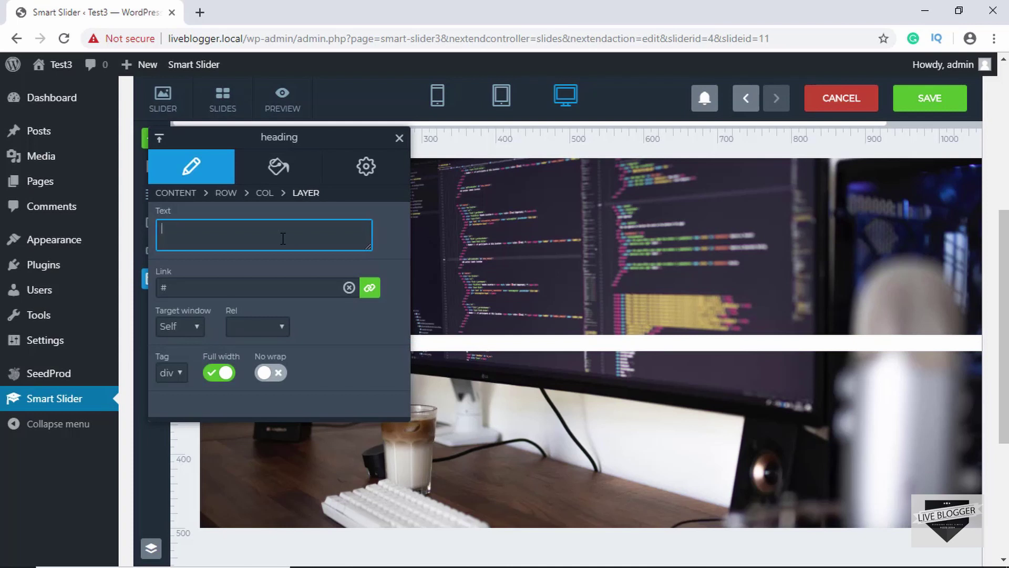
pyautogui.write('Web Development')
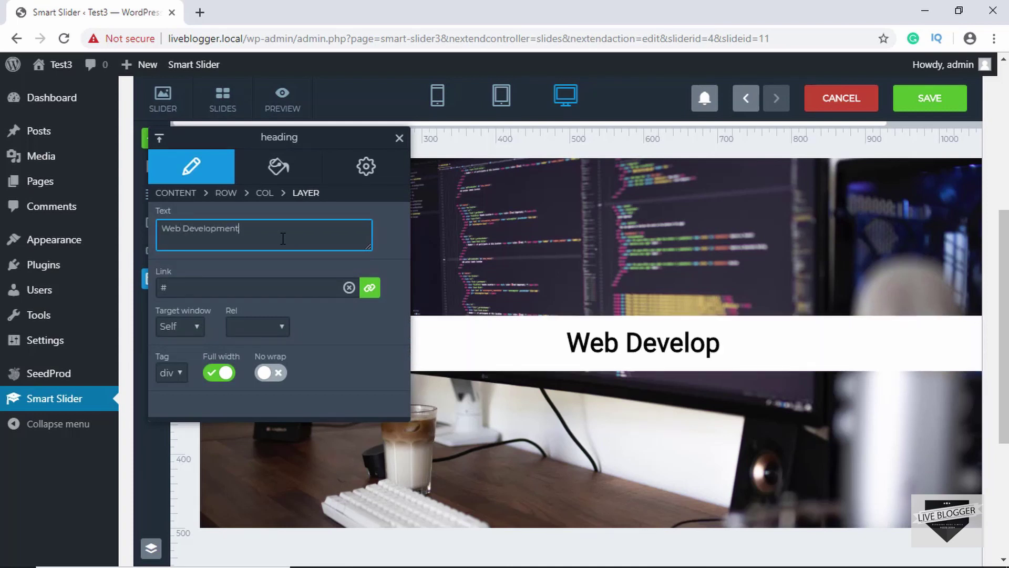
# Set the heading's text color to blue 357CBD, check its layer settings, and close the layer window
pyautogui.click(274, 165)
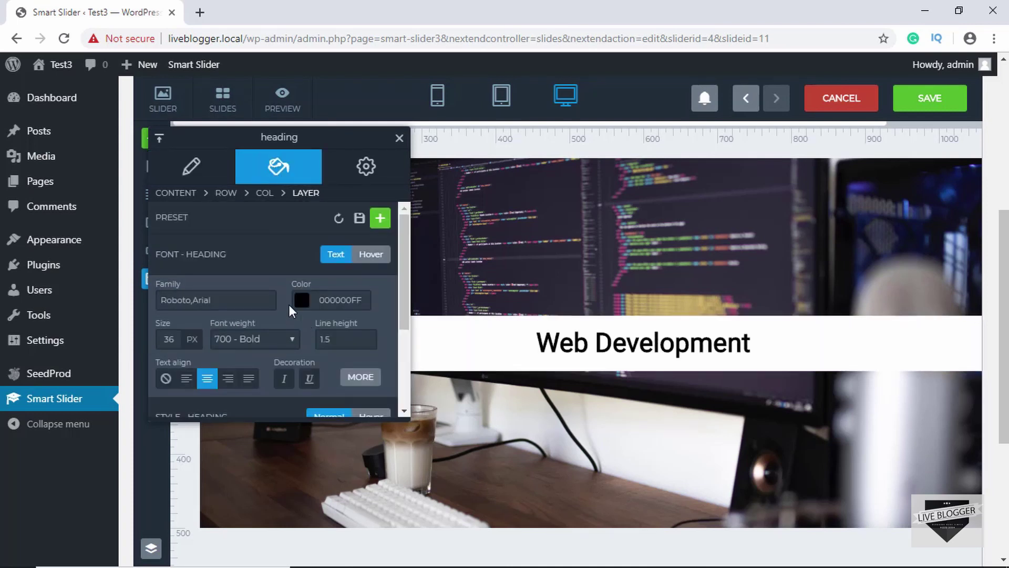
pyautogui.click(301, 301)
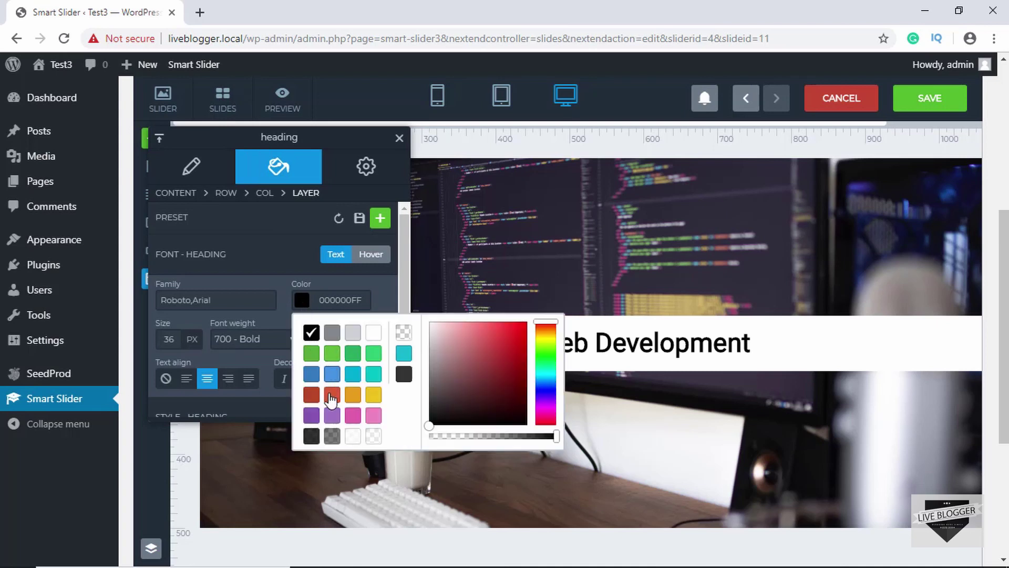
pyautogui.click(311, 397)
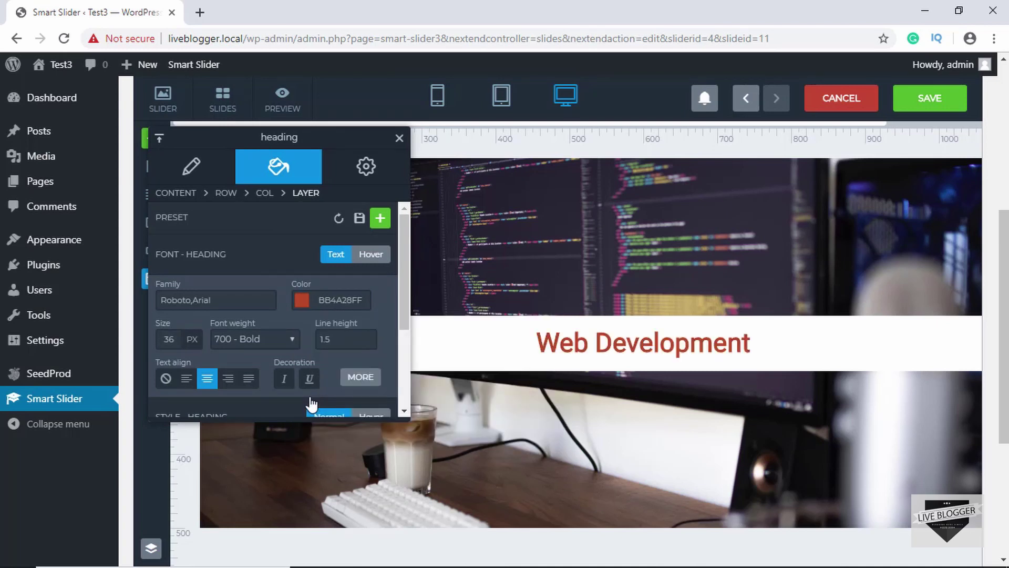
pyautogui.click(301, 303)
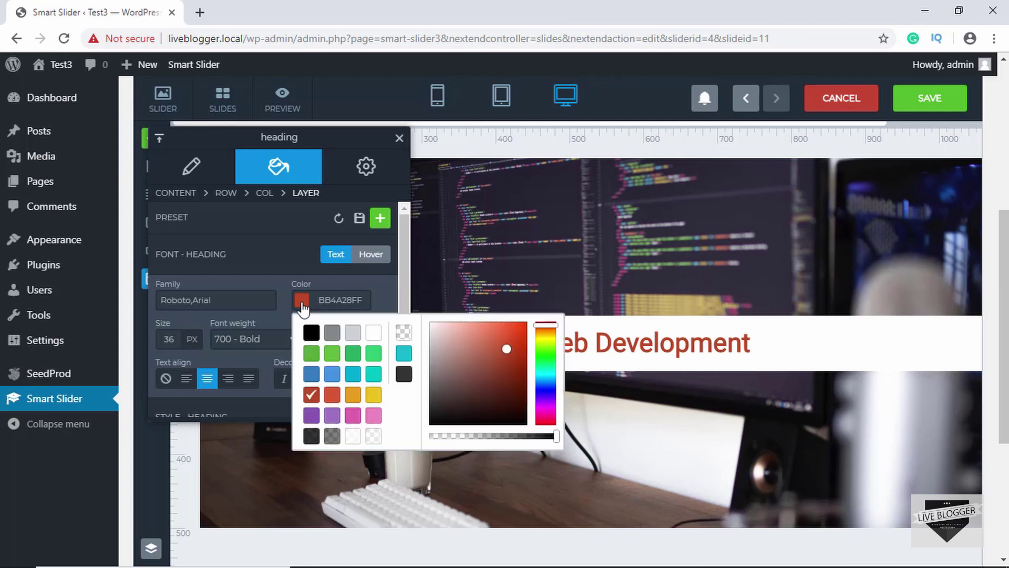
pyautogui.click(329, 375)
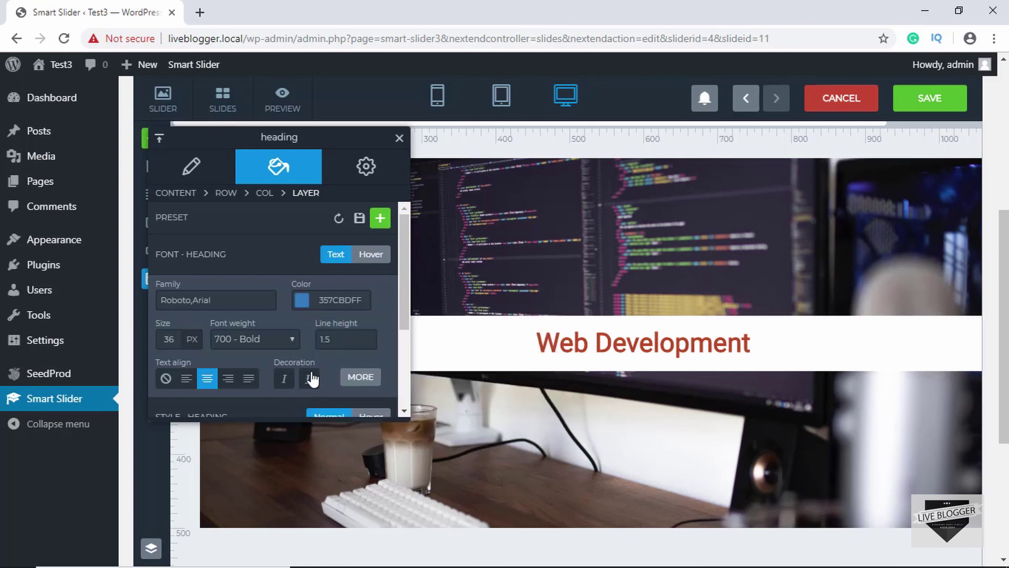
pyautogui.click(366, 166)
pyautogui.click(278, 166)
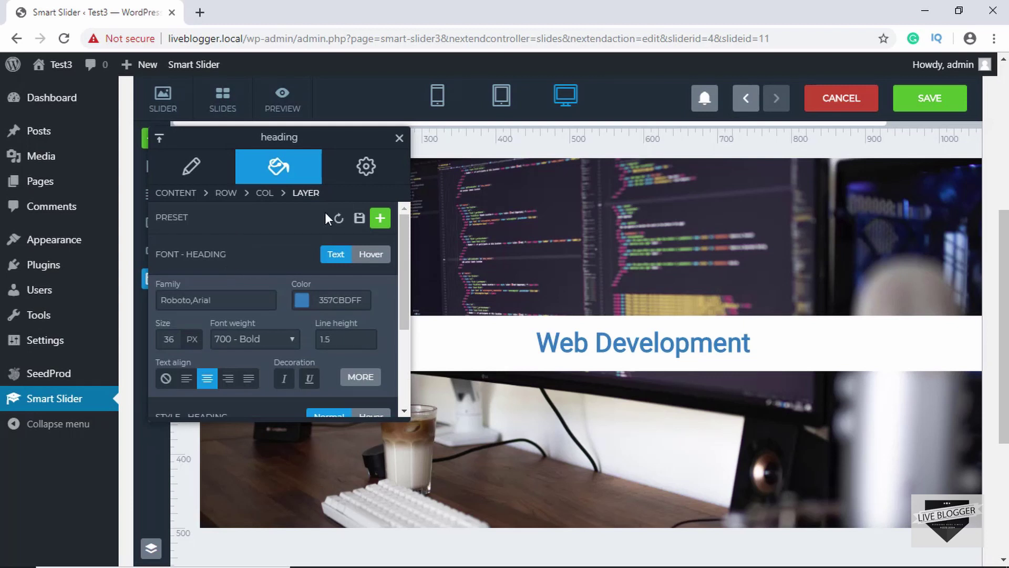
pyautogui.click(366, 168)
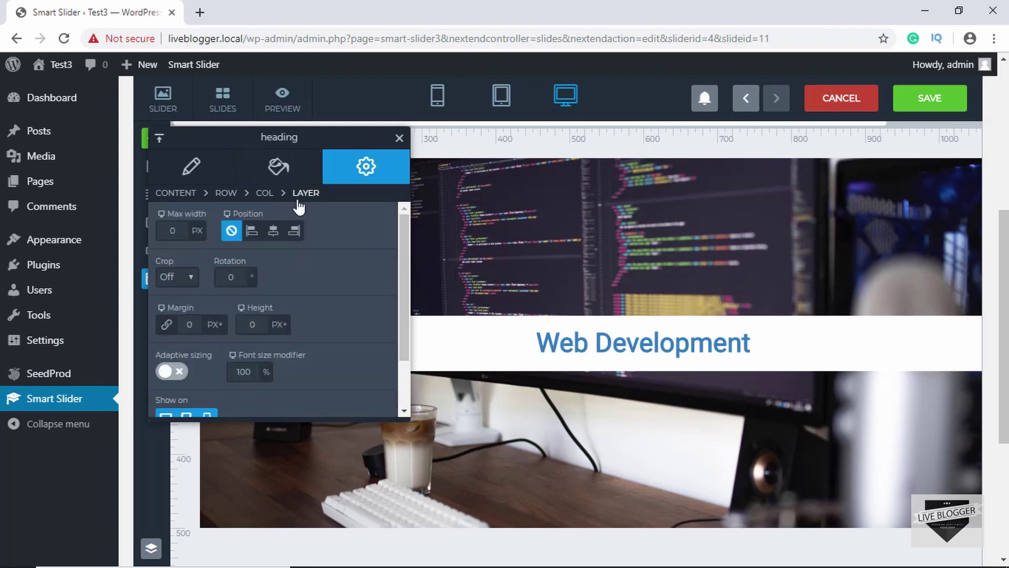
pyautogui.click(280, 168)
pyautogui.click(399, 137)
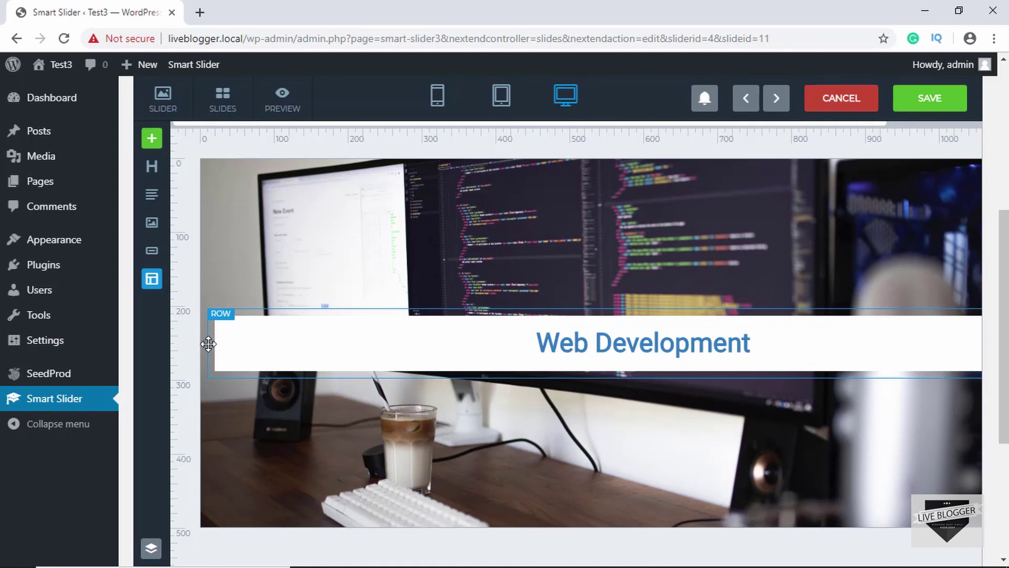
# Narrow the white heading box by increasing the row's left and right padding equally
pyautogui.click(209, 344)
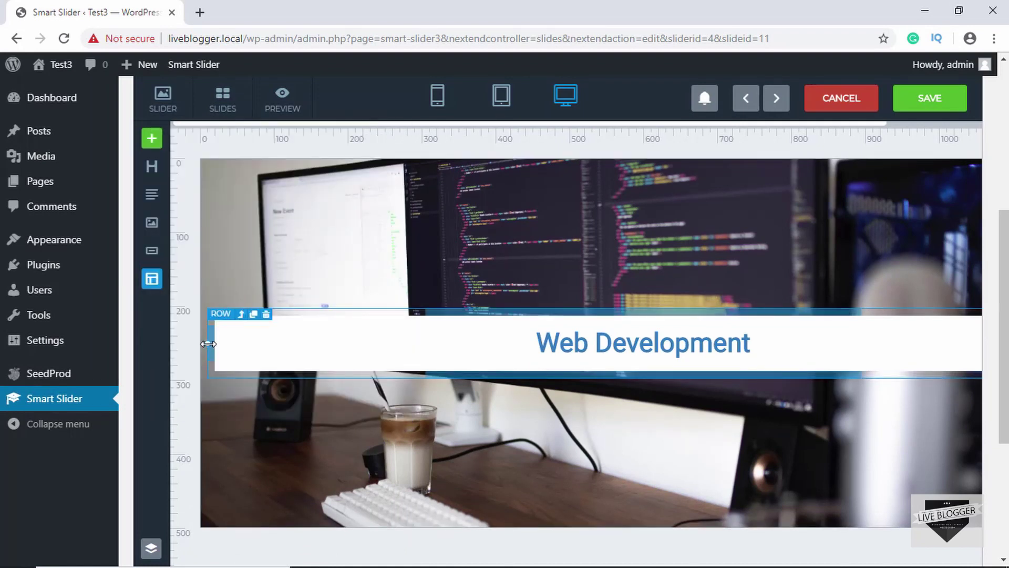
pyautogui.moveTo(208, 343); pyautogui.dragTo(448, 324)
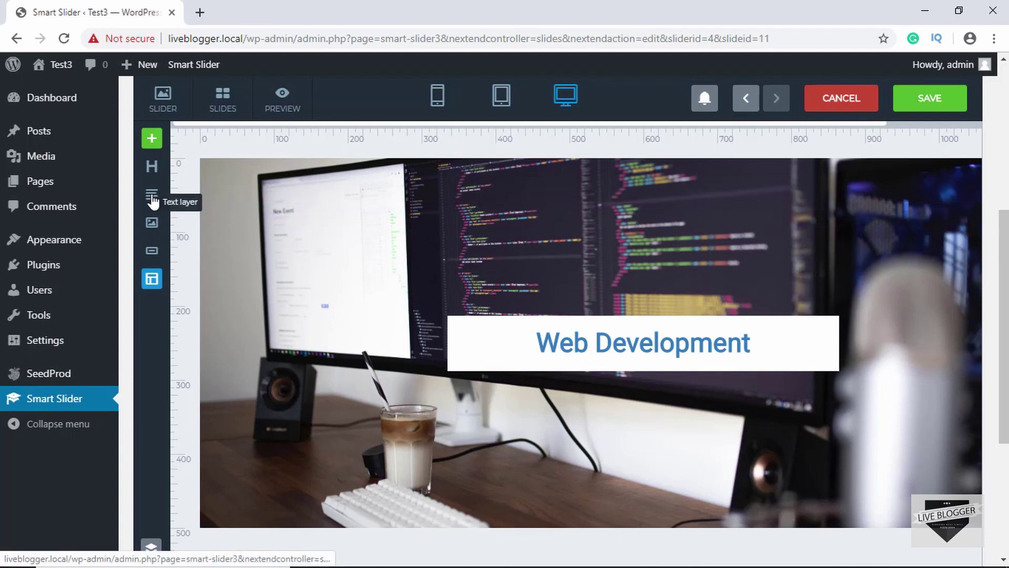
# Add a text layer below the heading in the white column and set its line height to 2
pyautogui.moveTo(152, 199); pyautogui.dragTo(602, 363)
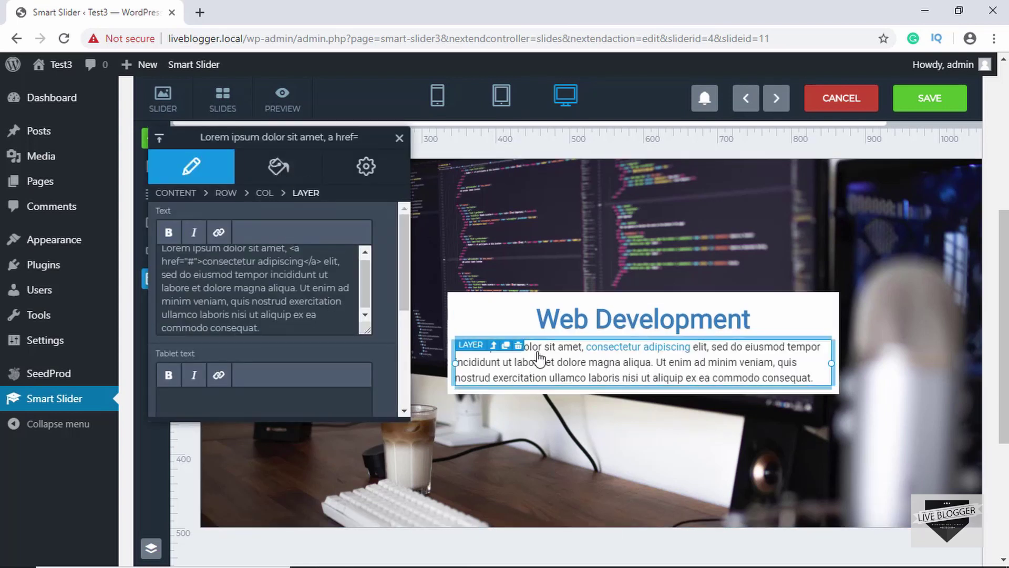
pyautogui.click(277, 164)
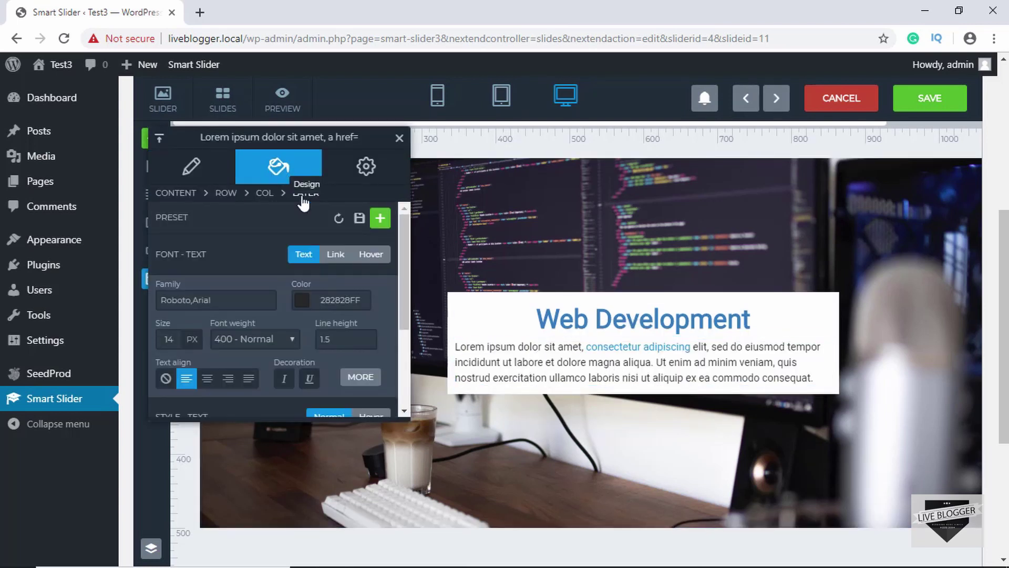
pyautogui.click(344, 342)
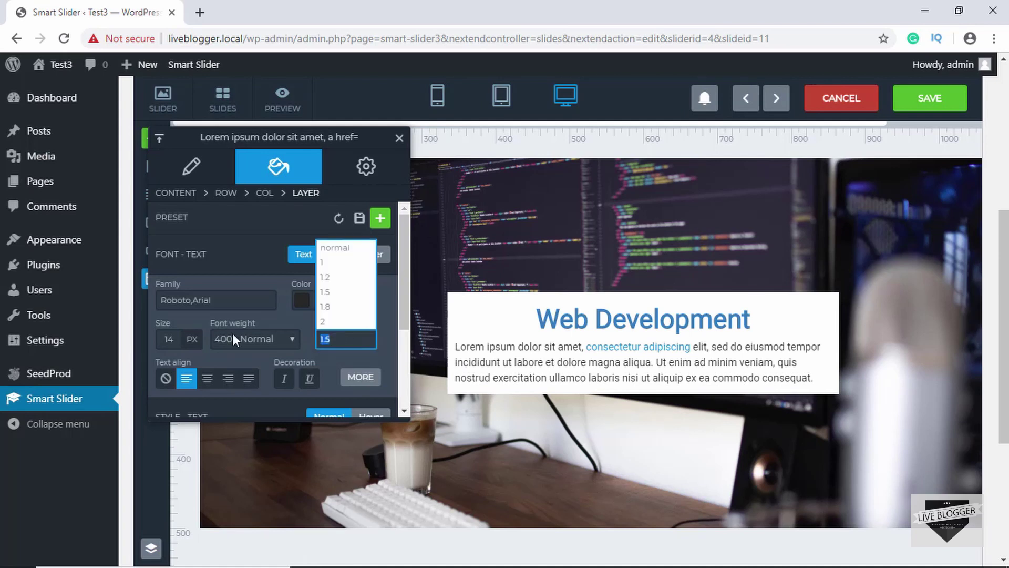
pyautogui.click(348, 322)
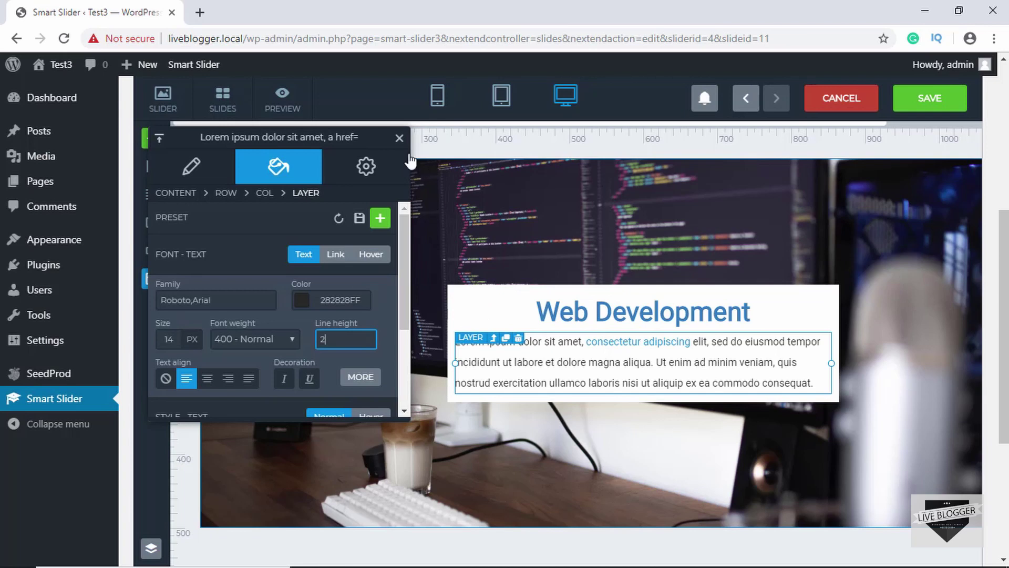
pyautogui.click(400, 137)
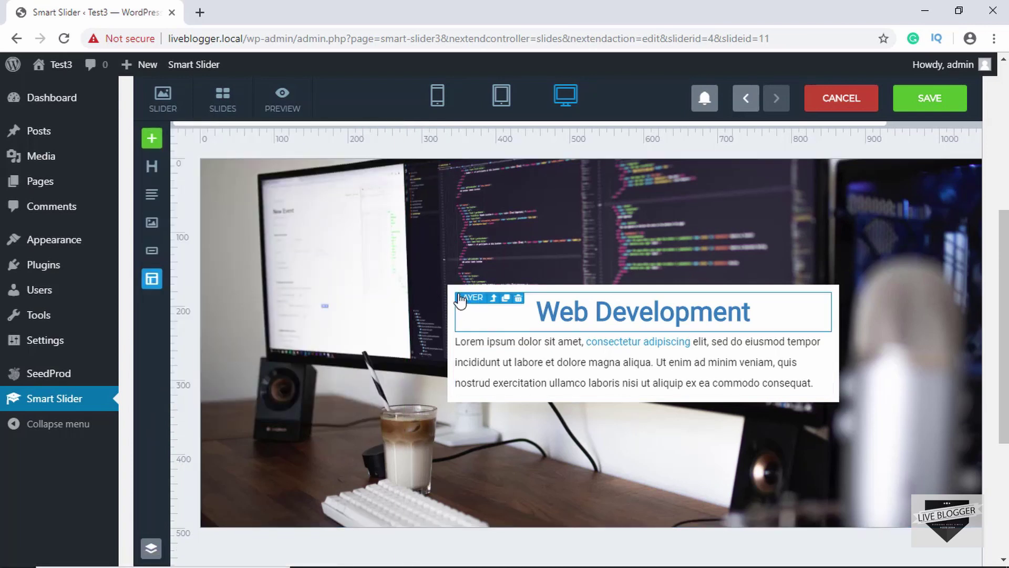
# Set the column's padding to 35 px on the left and right and 25 px on the top and bottom
pyautogui.click(454, 314)
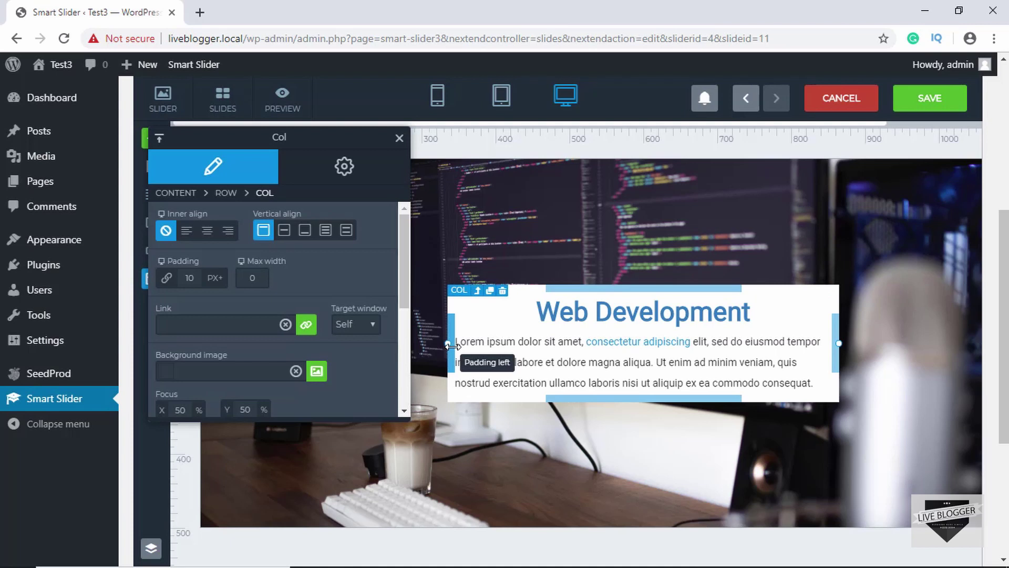
pyautogui.moveTo(453, 346); pyautogui.dragTo(473, 342)
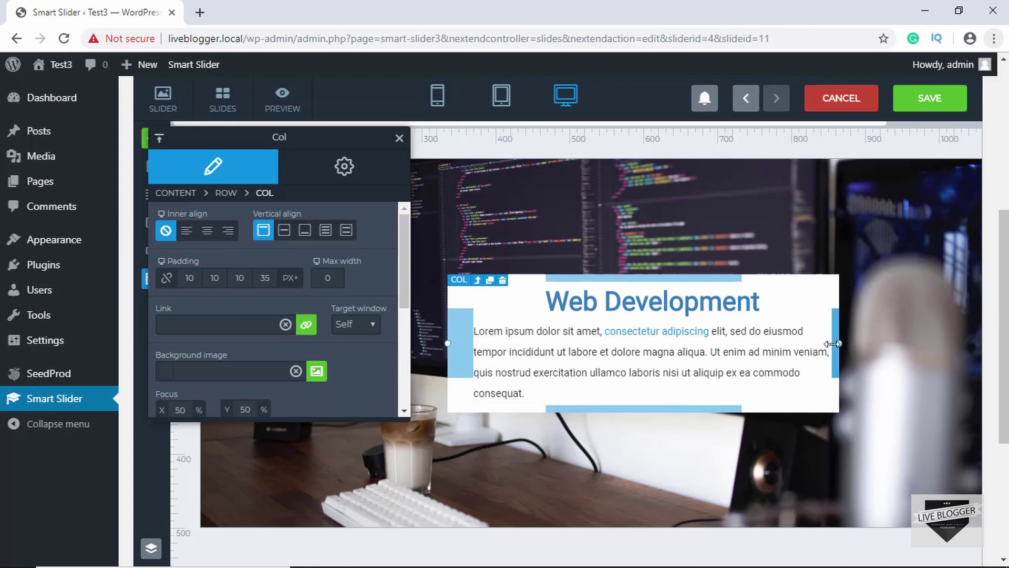
pyautogui.moveTo(831, 345); pyautogui.dragTo(814, 354)
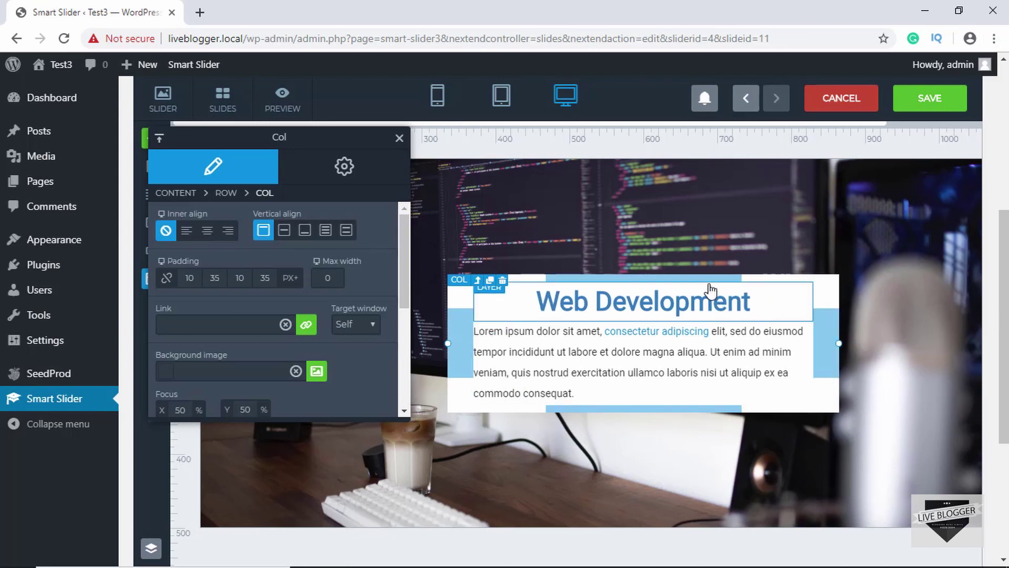
pyautogui.moveTo(710, 288); pyautogui.dragTo(711, 294)
pyautogui.moveTo(660, 414); pyautogui.dragTo(660, 423)
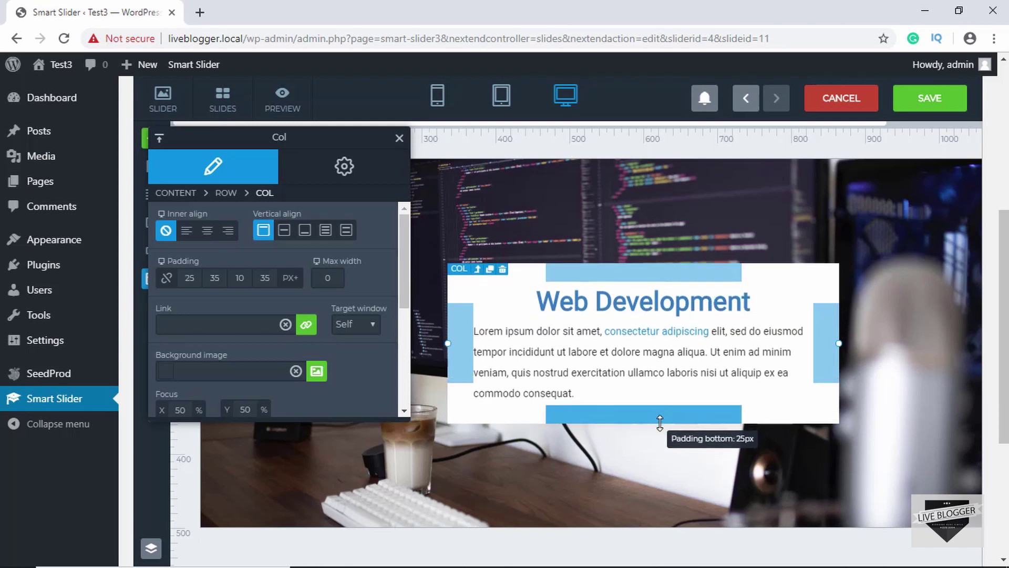
# Add a button layer labelled LEARN MORE below the paragraph in the white column and increase the spacing above it
pyautogui.click(651, 389)
pyautogui.click(399, 138)
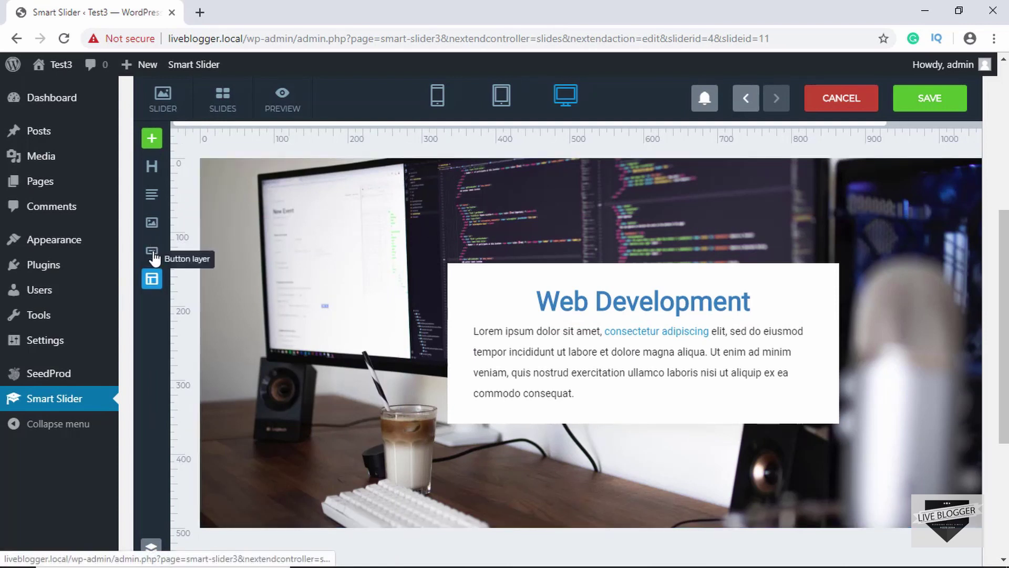
pyautogui.moveTo(154, 258); pyautogui.dragTo(564, 408)
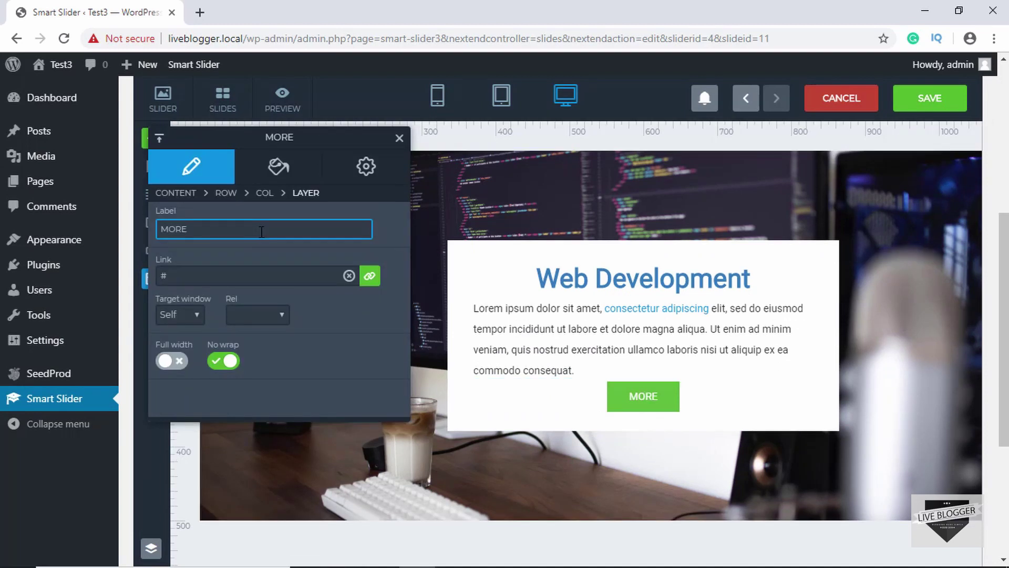
pyautogui.moveTo(261, 233); pyautogui.dragTo(131, 232)
pyautogui.write('LE')
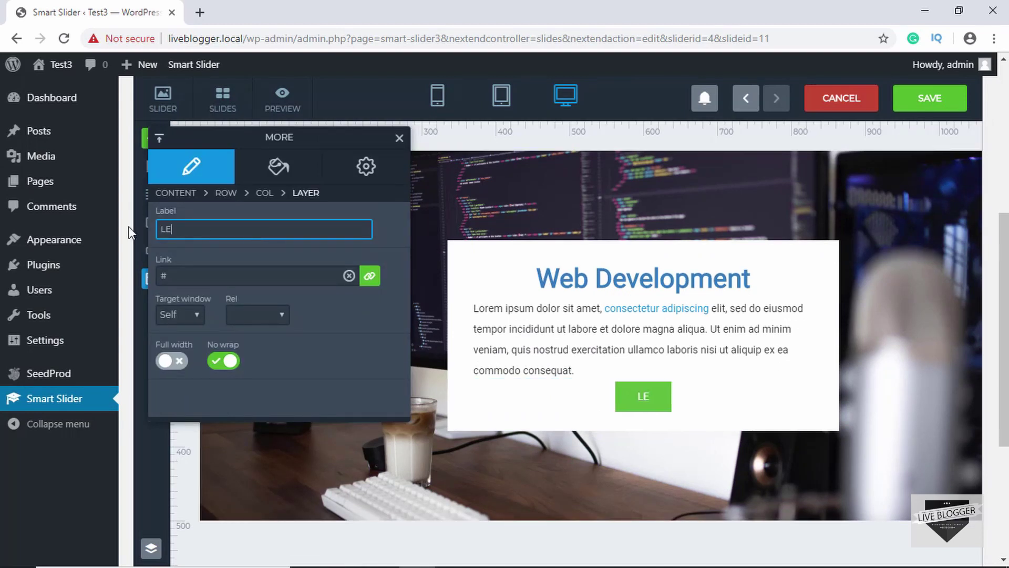
pyautogui.write('RARN MORE')
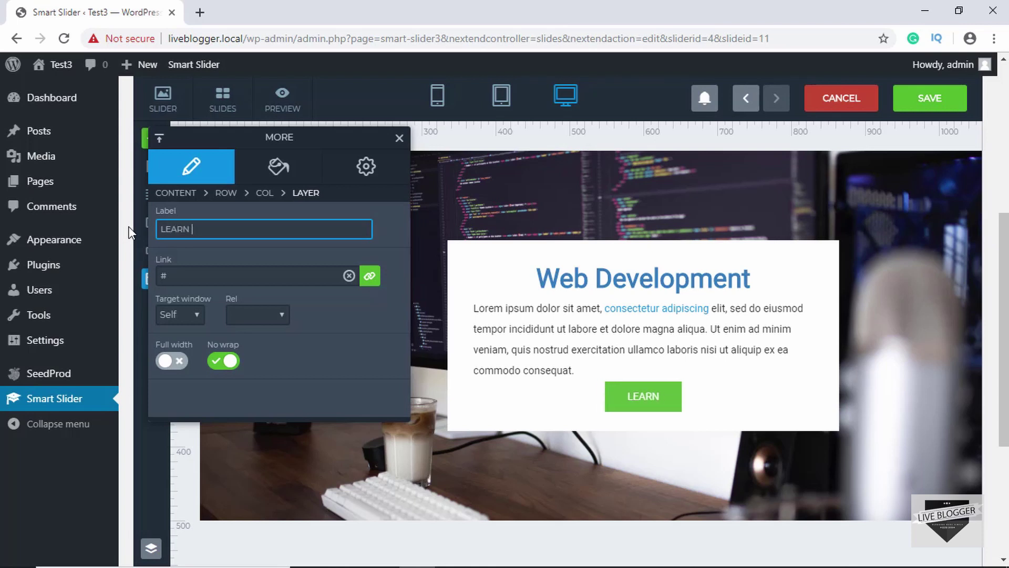
pyautogui.press('Return')
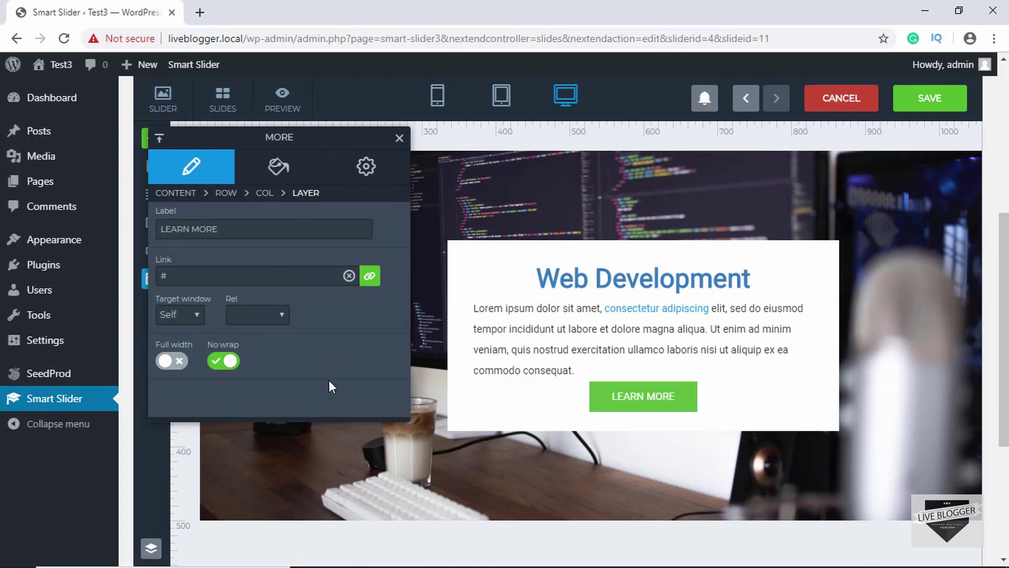
pyautogui.click(278, 166)
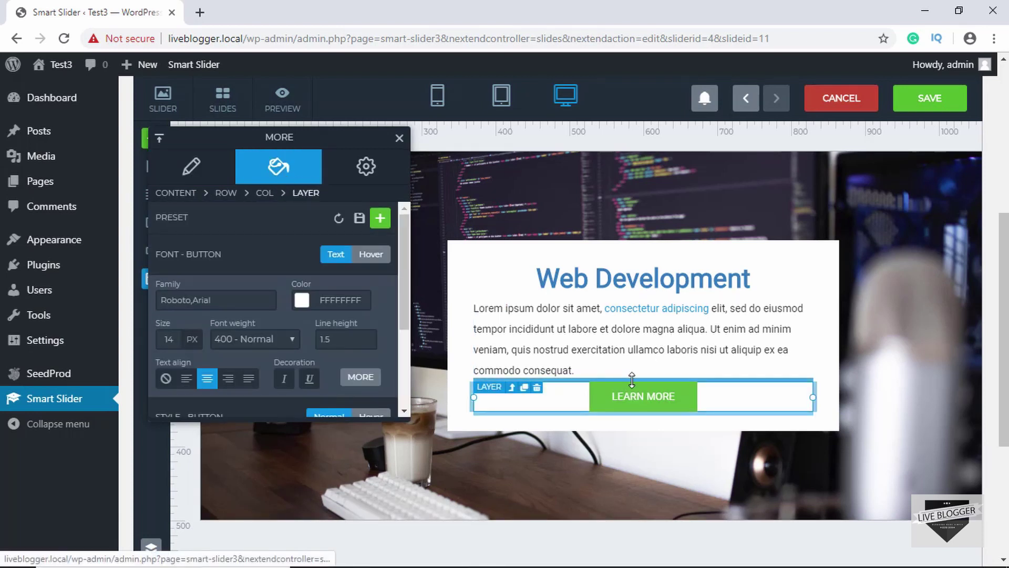
pyautogui.moveTo(634, 380); pyautogui.dragTo(633, 400)
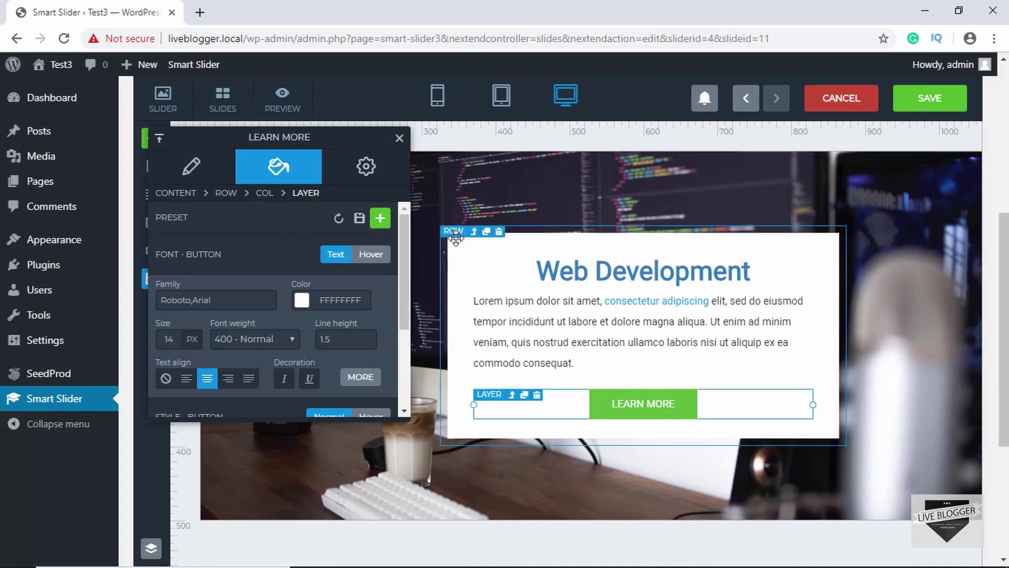
# Set the vertical alignment of the slide's Content container to bottom and close the layer window
pyautogui.click(465, 263)
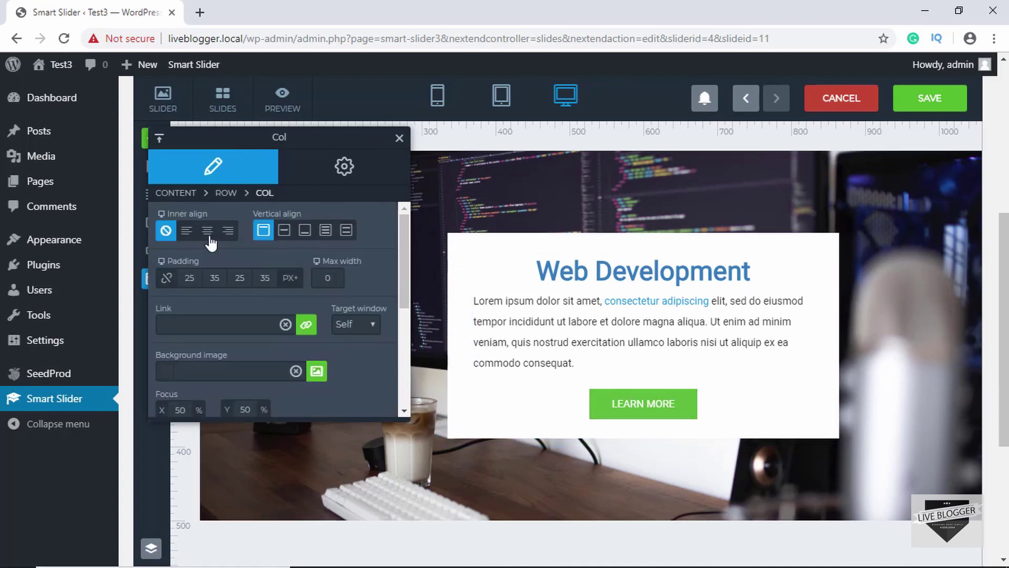
pyautogui.click(173, 196)
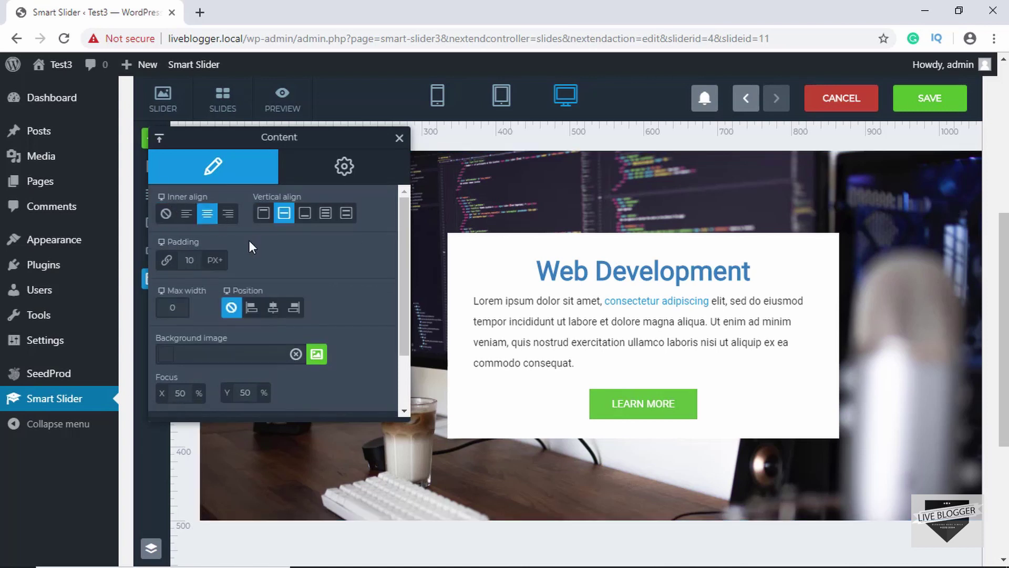
pyautogui.click(305, 215)
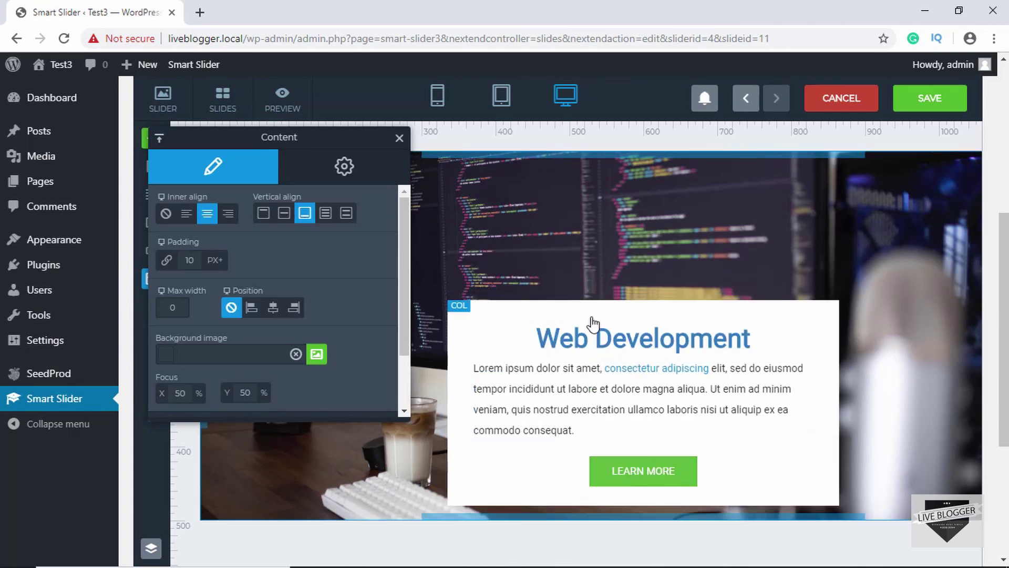
pyautogui.click(520, 297)
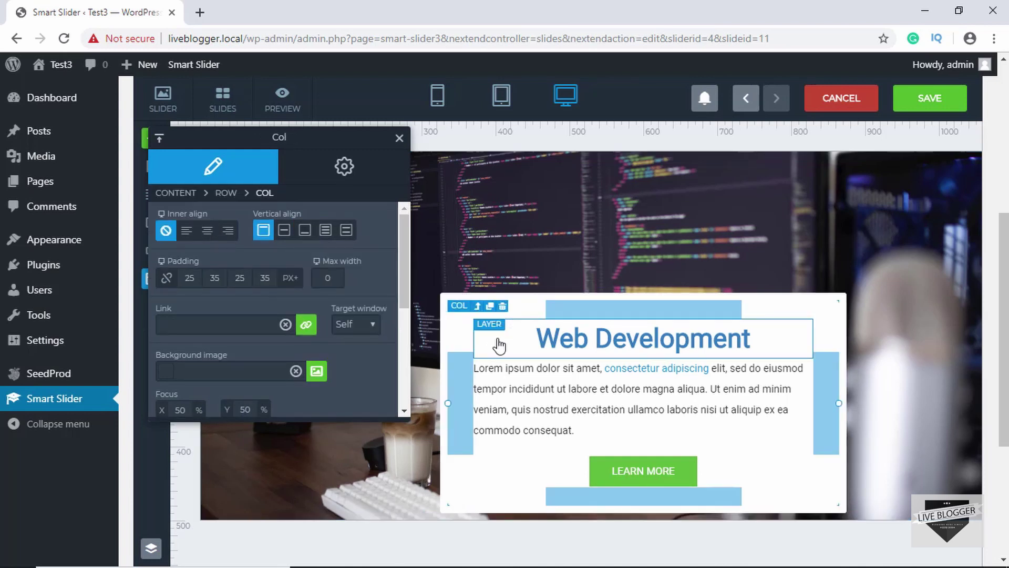
pyautogui.click(179, 200)
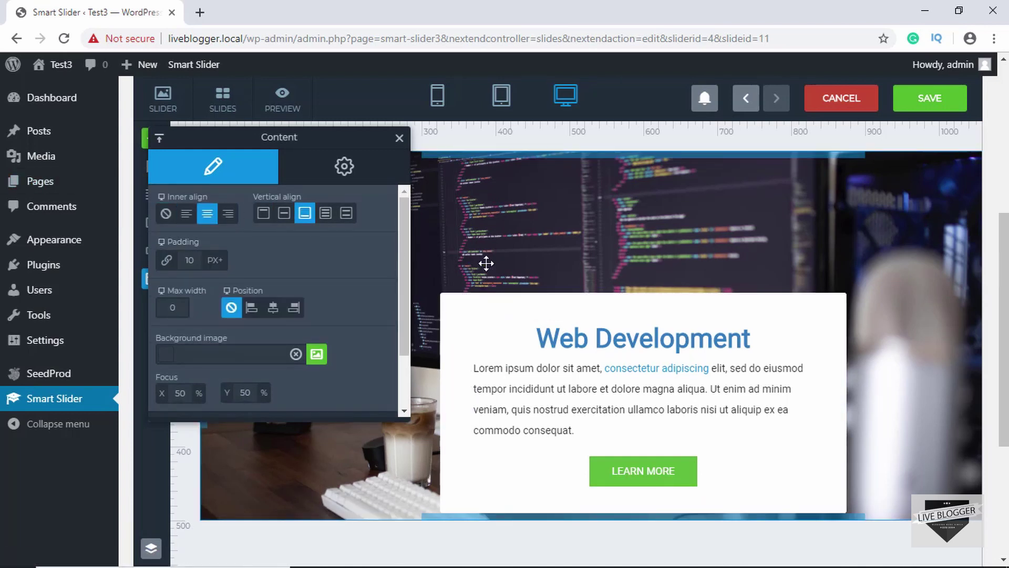
pyautogui.click(399, 139)
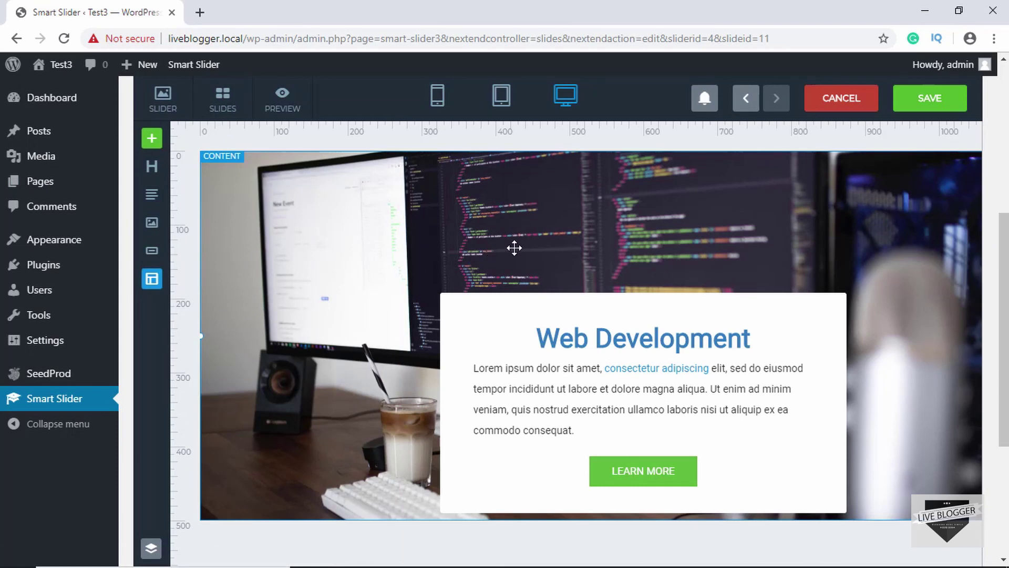
# Save the Web Development slide and return to the slider's slide list
pyautogui.hotkey('ctrl', '-')
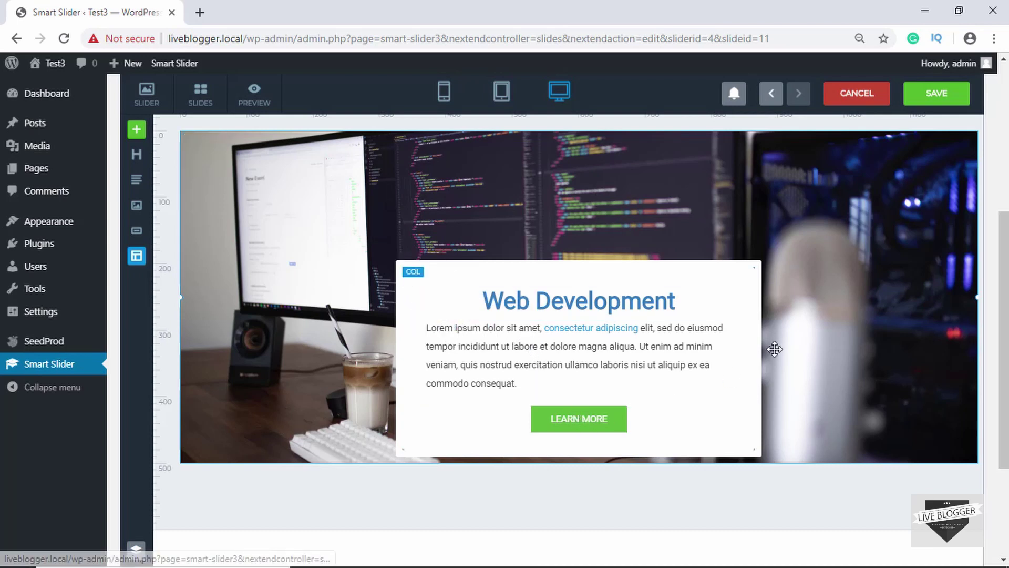
pyautogui.scroll(5, 857, 323)
pyautogui.scroll(-2, 904, 247)
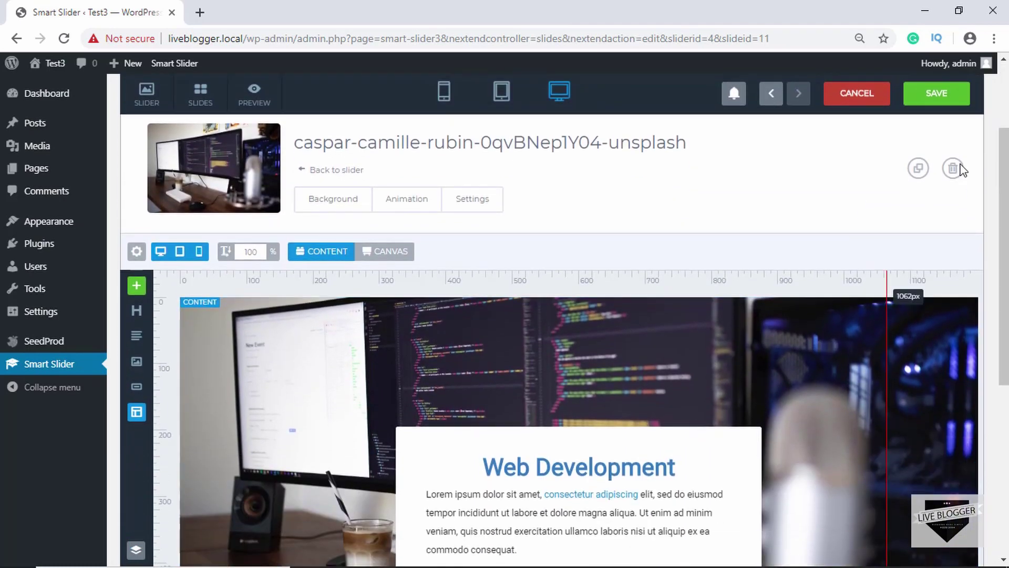
pyautogui.click(937, 94)
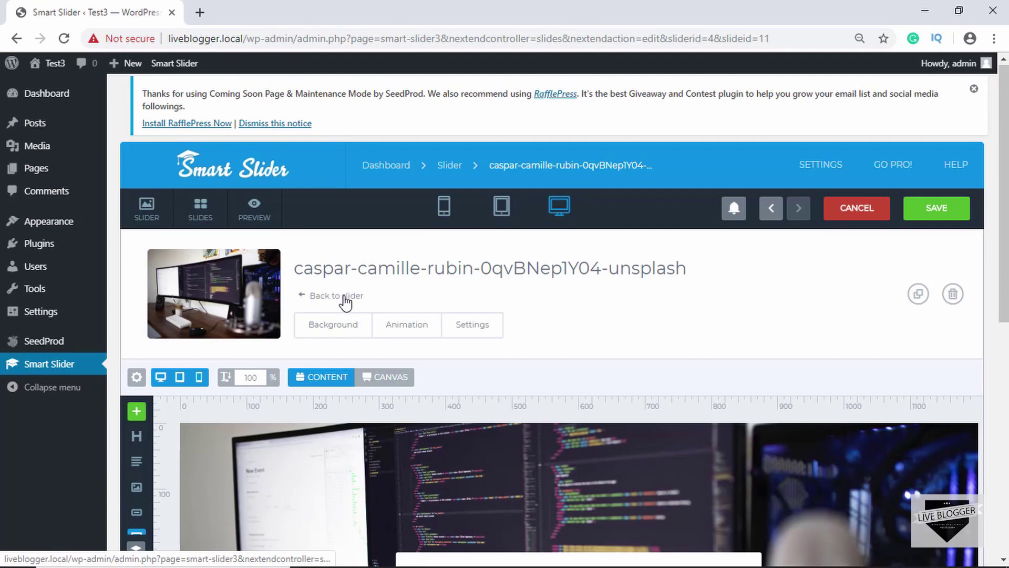
pyautogui.click(344, 296)
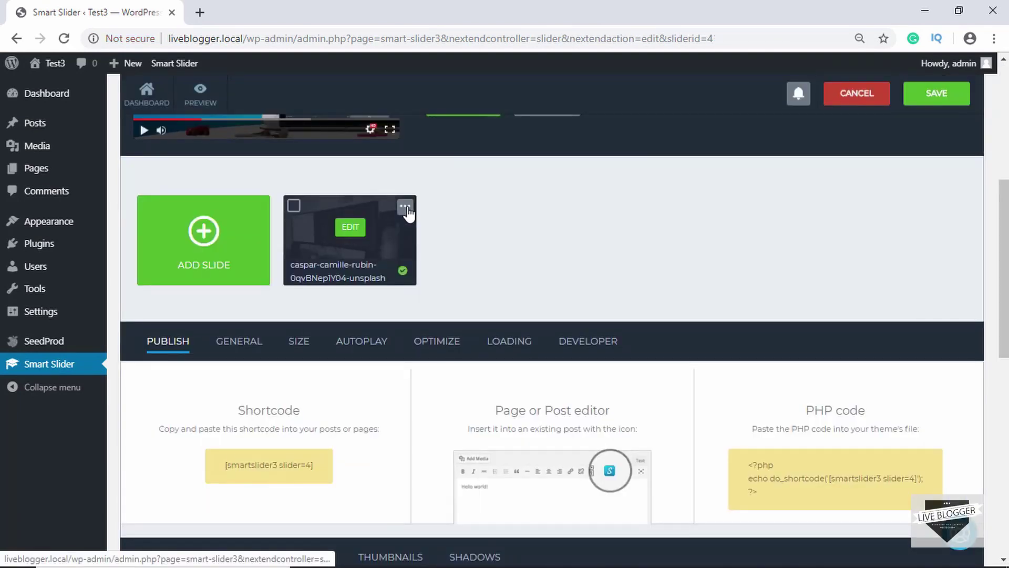
# Duplicate the Web Development slide and open the copy for editing
pyautogui.click(406, 208)
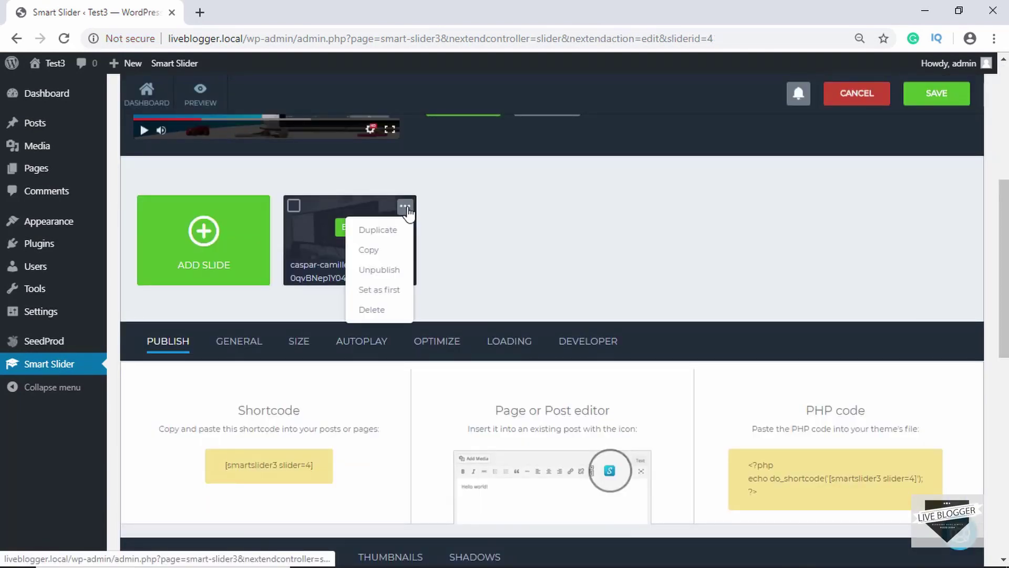
pyautogui.click(382, 231)
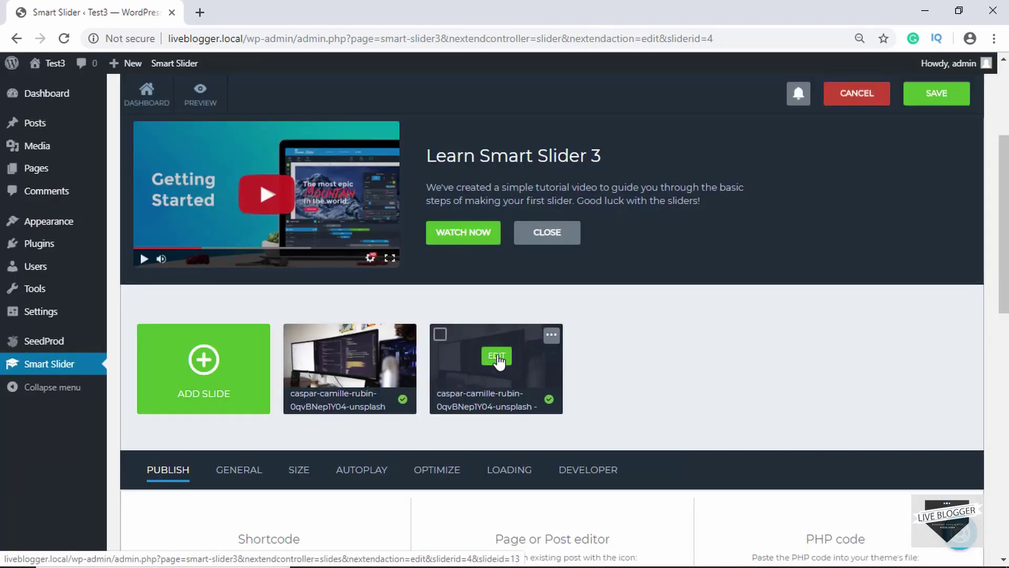
pyautogui.click(496, 356)
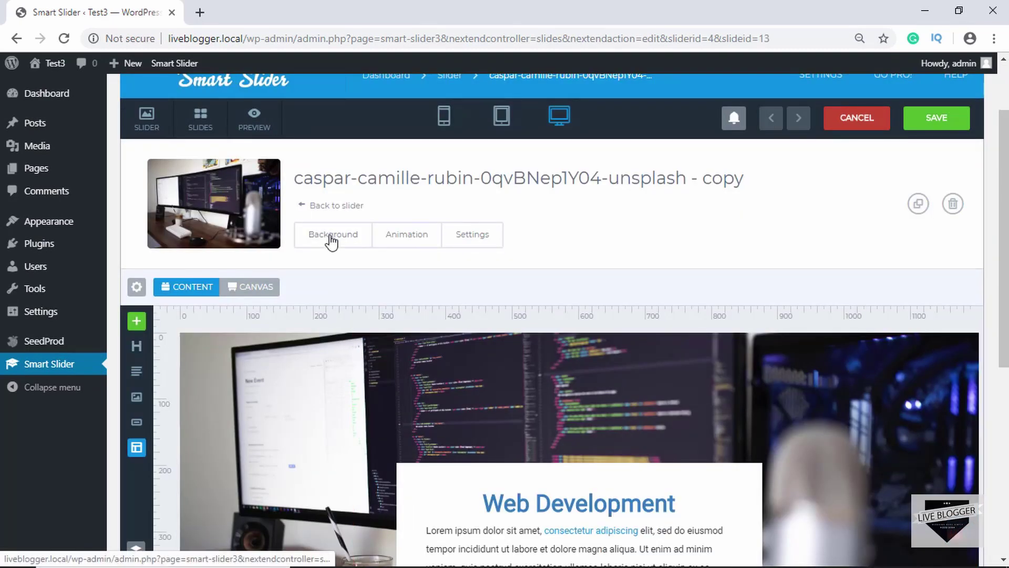
# Replace the copied slide's background image with the photo of a laptop beside a potted plant from the Media Library
pyautogui.click(329, 238)
pyautogui.scroll(-2, 331, 243)
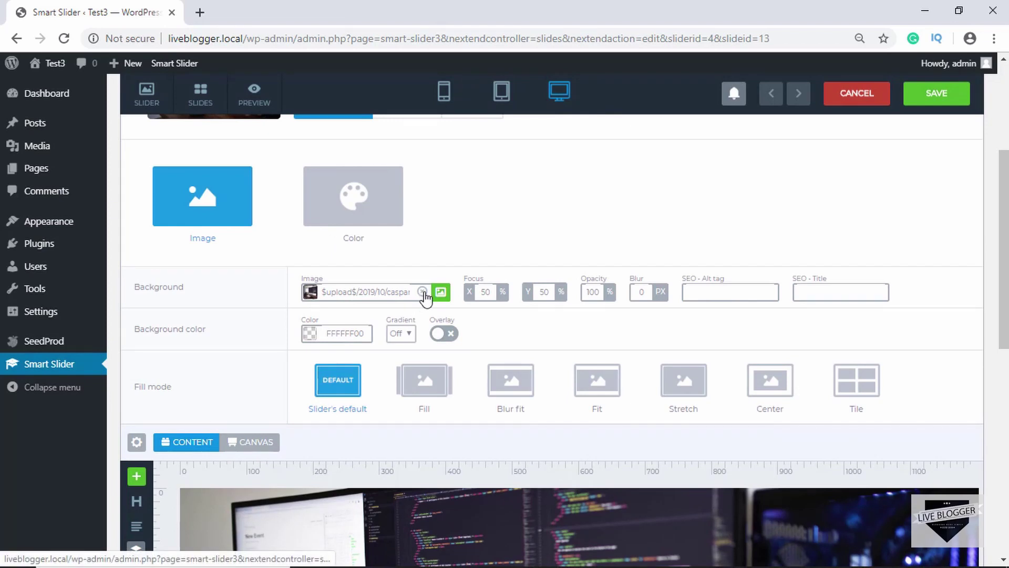
pyautogui.click(423, 292)
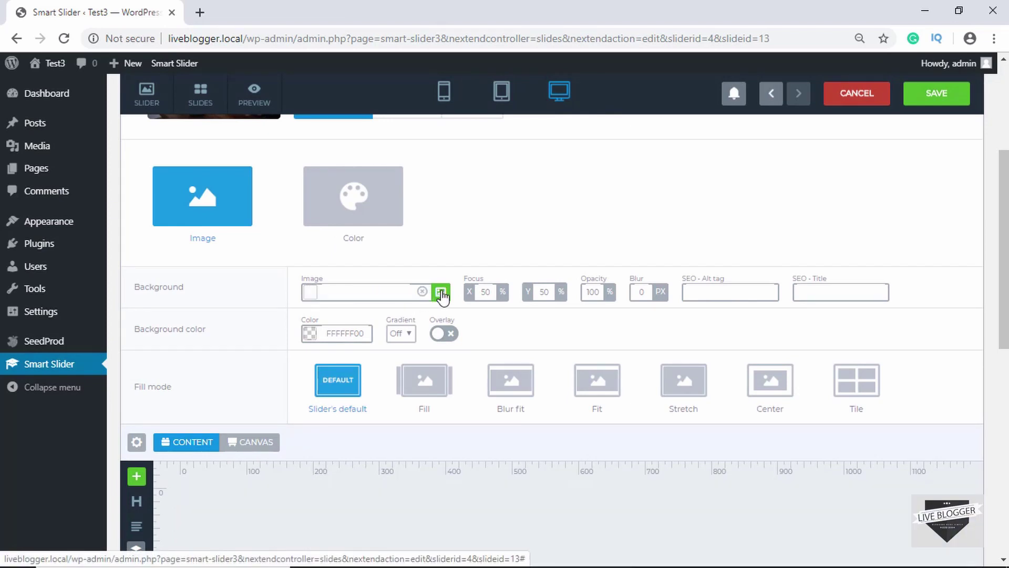
pyautogui.click(440, 292)
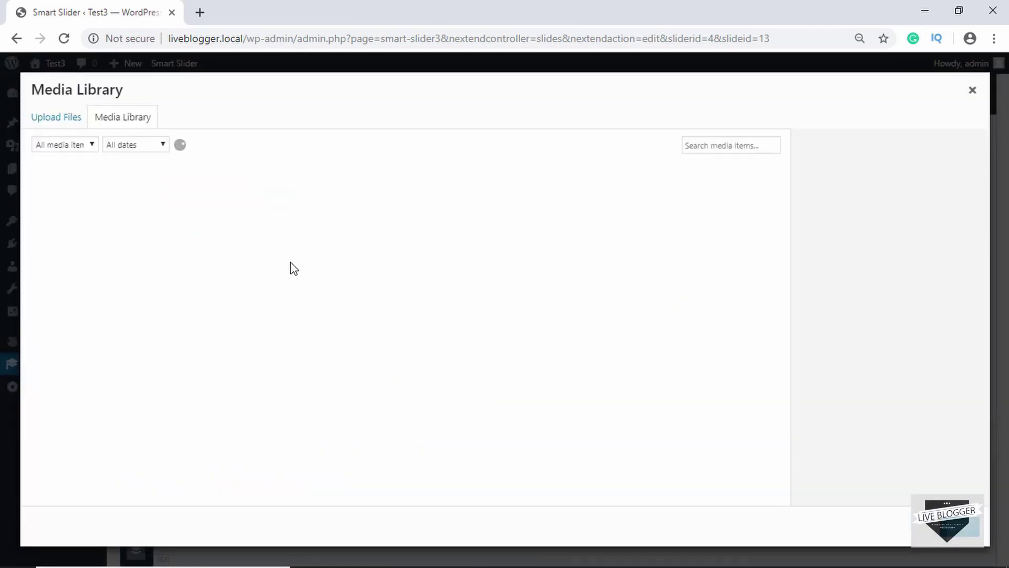
pyautogui.click(268, 239)
pyautogui.click(967, 526)
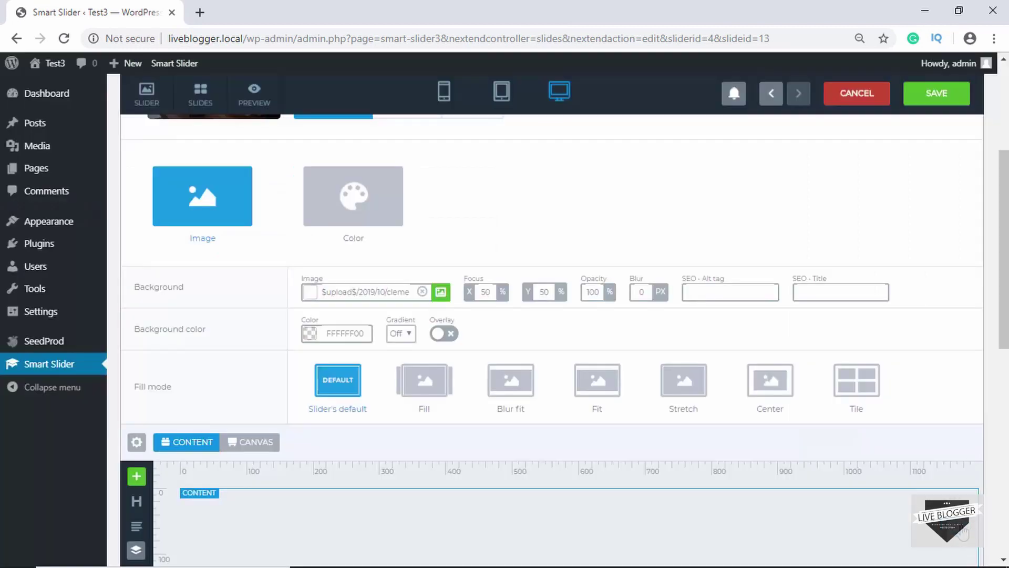
# Change the copied slide's heading text to "App Design"
pyautogui.click(564, 359)
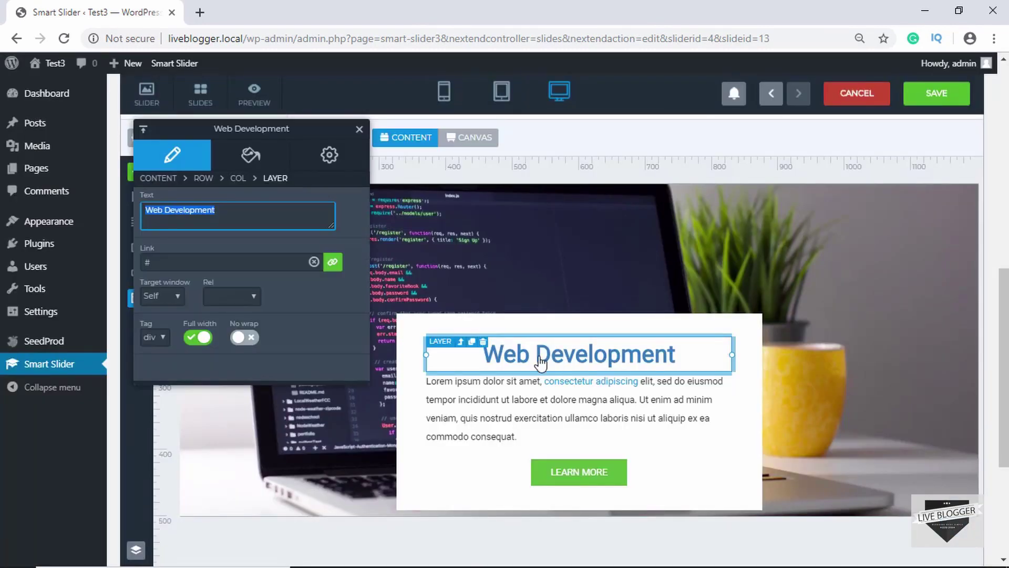
pyautogui.click(261, 212)
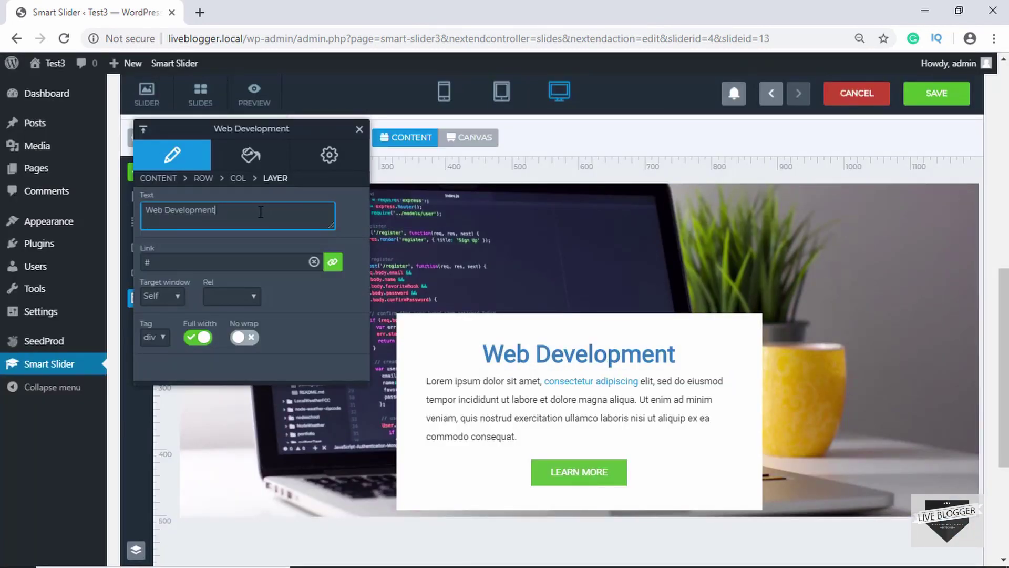
pyautogui.hotkey('ctrl', 'BackSpace')
pyautogui.hotkey('ctrl', 'BackSpace')
pyautogui.write('App')
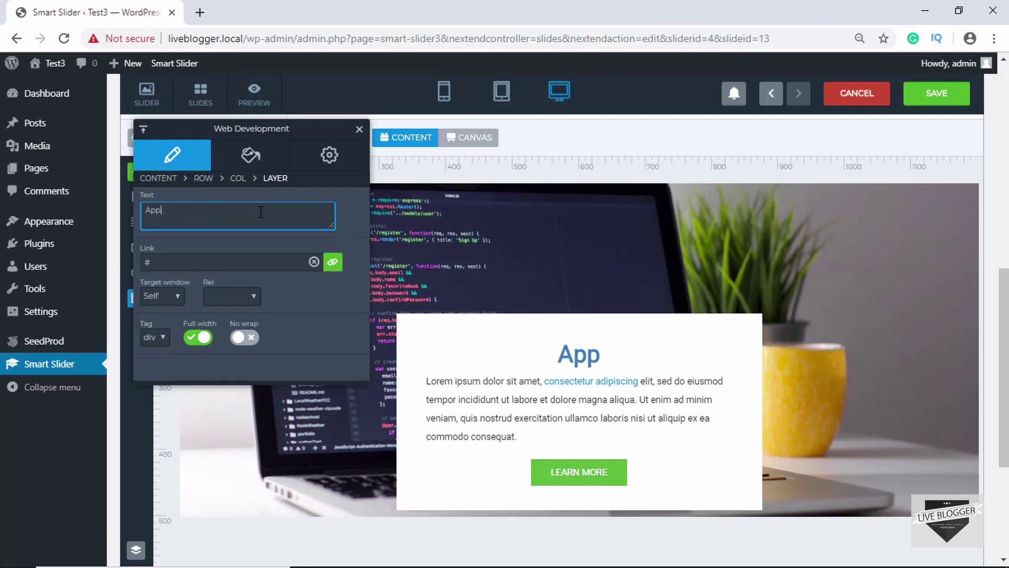
pyautogui.write(' Desing')
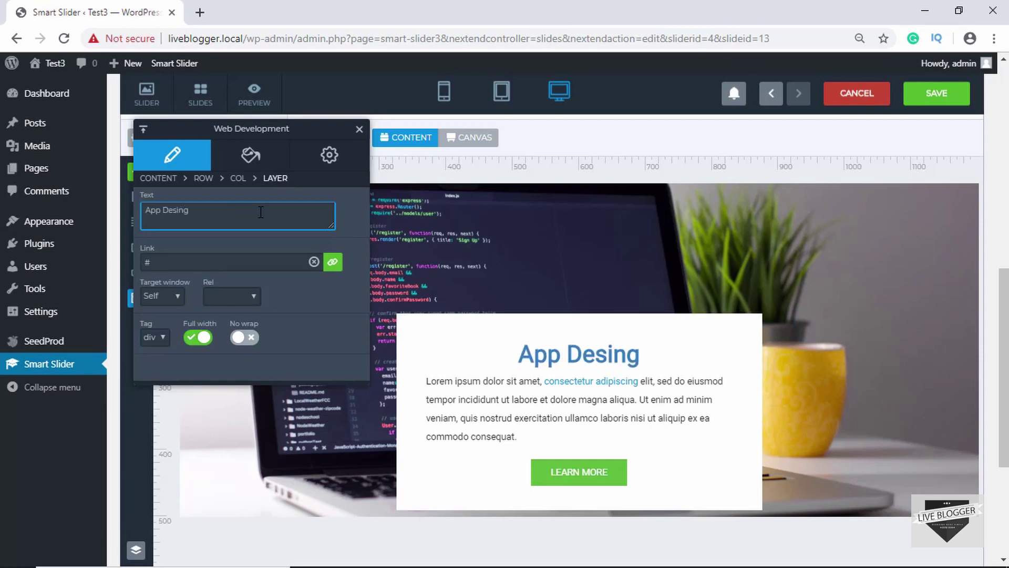
pyautogui.press('BackSpace')
pyautogui.press('BackSpace')
pyautogui.write('gn')
# Save the App Design slide and go back to the slider overview
pyautogui.scroll(3, 462, 314)
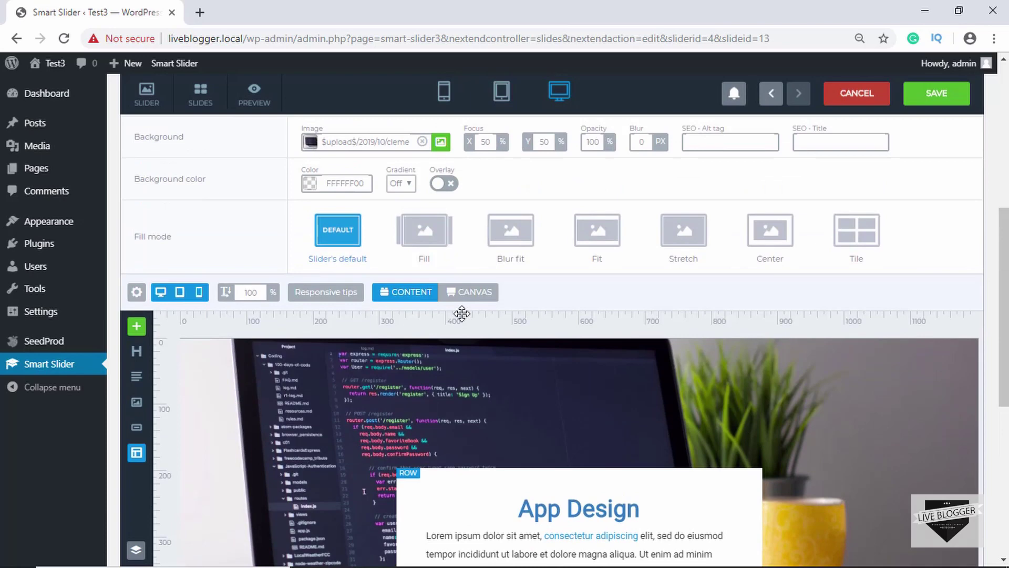
pyautogui.scroll(3, 462, 313)
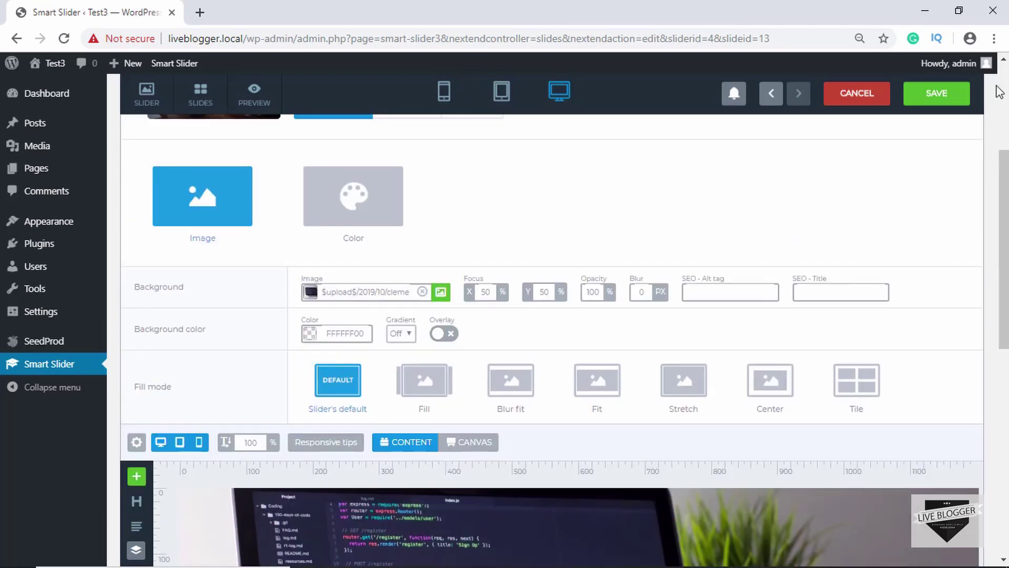
pyautogui.click(932, 96)
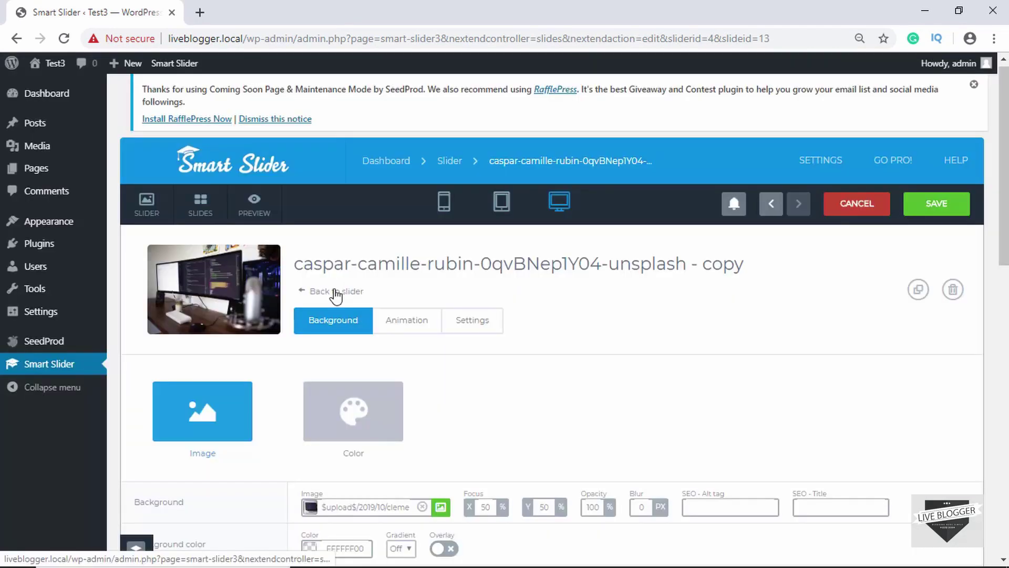
pyautogui.click(334, 293)
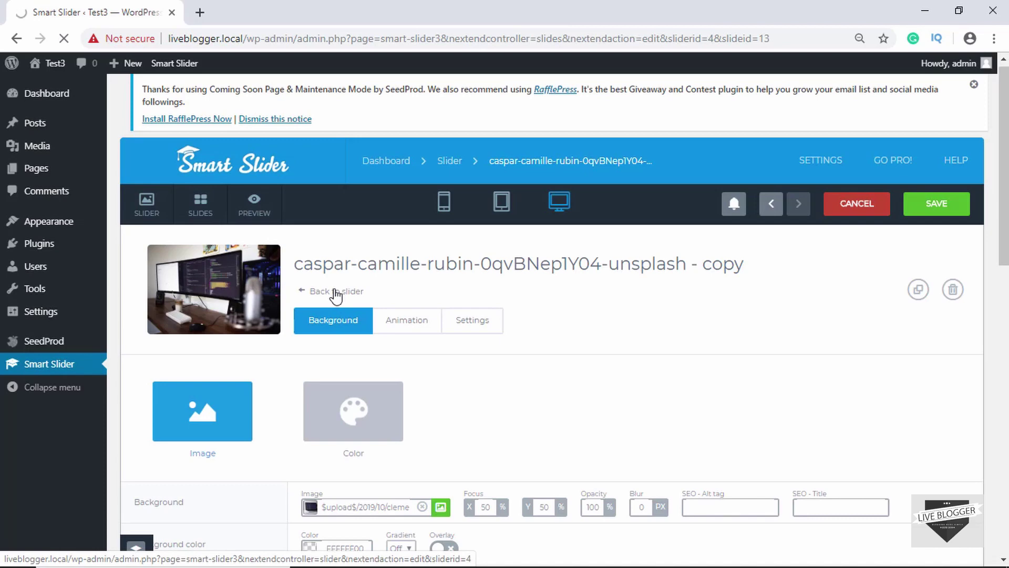
# Duplicate the App Design slide and open the new third slide's background settings
pyautogui.click(549, 367)
pyautogui.click(531, 390)
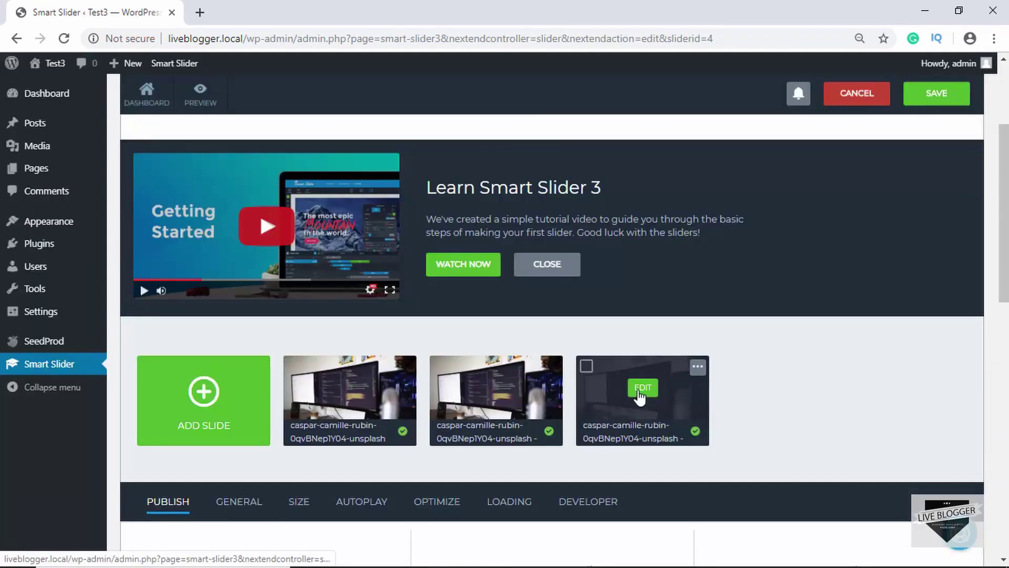
pyautogui.click(641, 389)
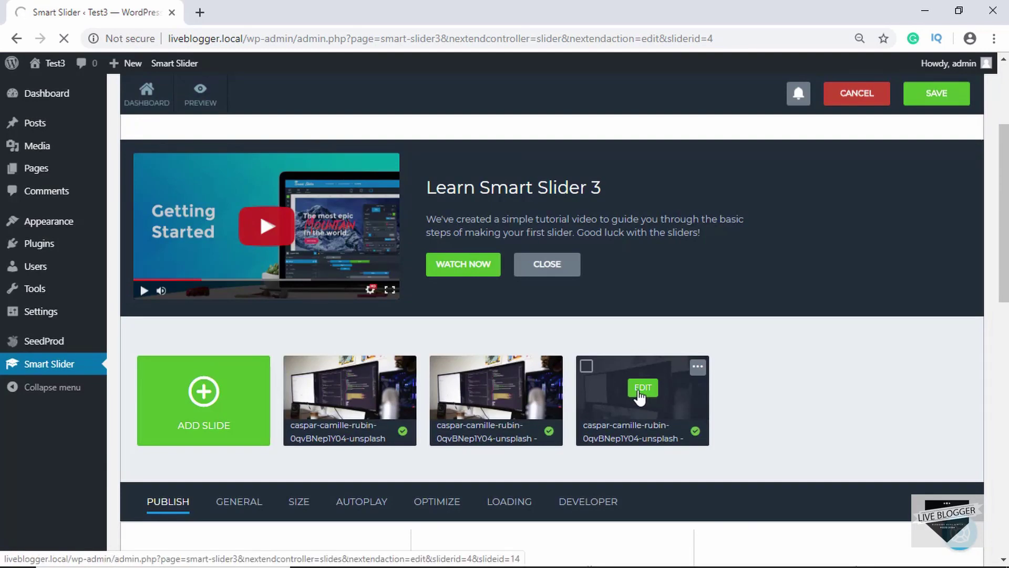
pyautogui.scroll(-3, 342, 333)
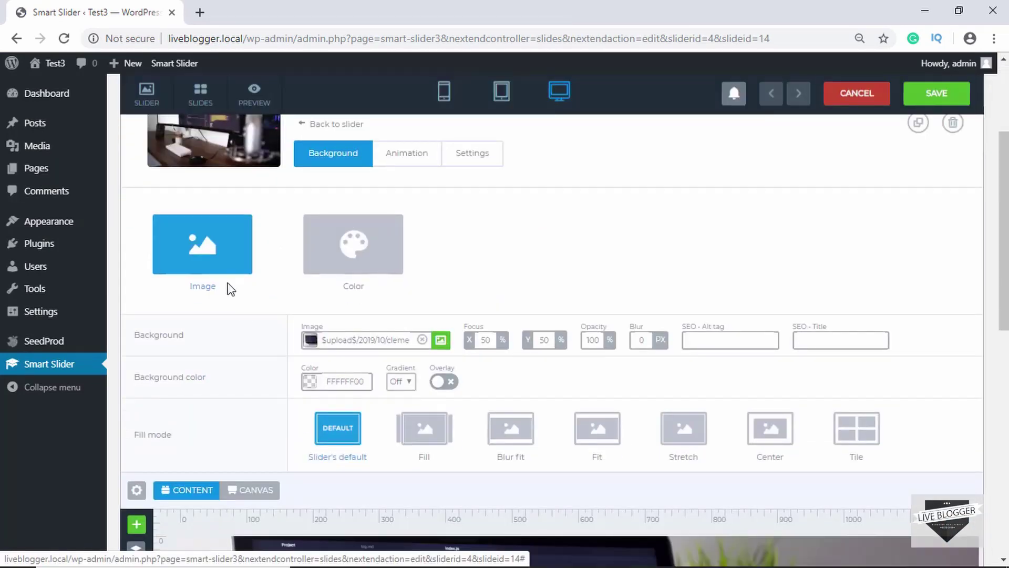
# Replace the third slide's background image with the close-up code photo from the Media Library and change its heading to "Logo Design"
pyautogui.click(422, 339)
pyautogui.click(440, 341)
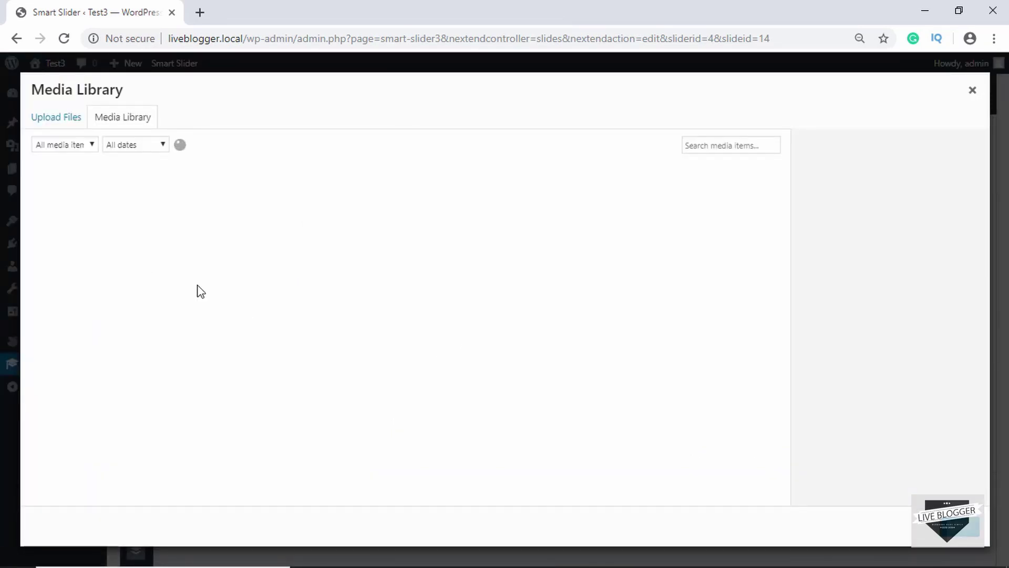
pyautogui.click(178, 226)
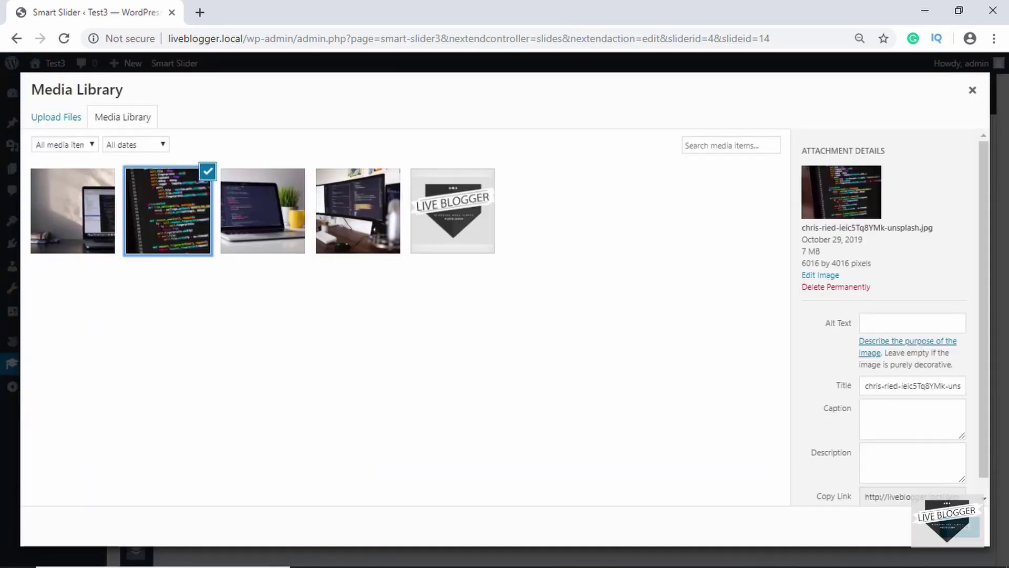
pyautogui.click(954, 530)
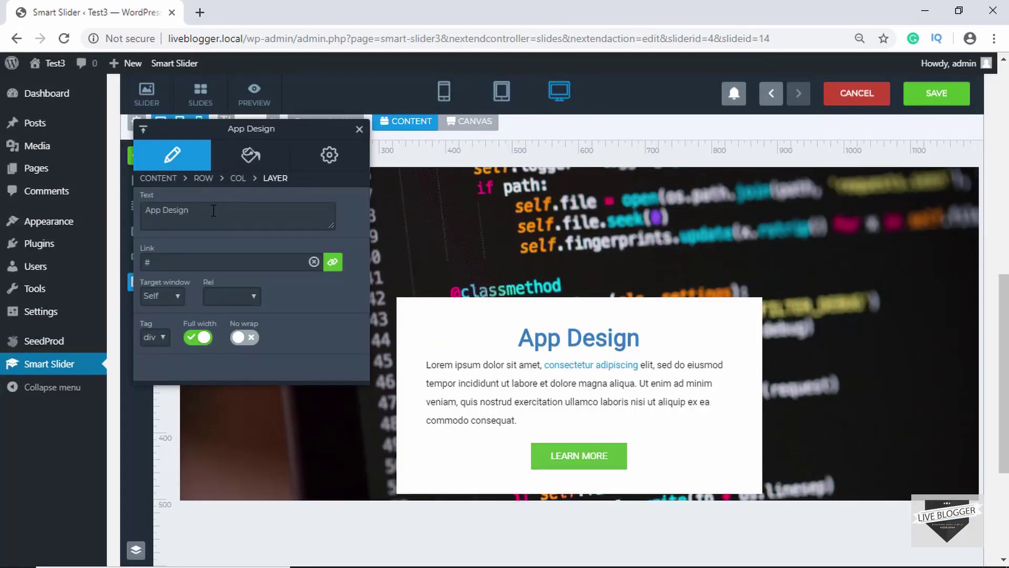
pyautogui.moveTo(213, 210); pyautogui.dragTo(115, 204)
pyautogui.write('Logo Design')
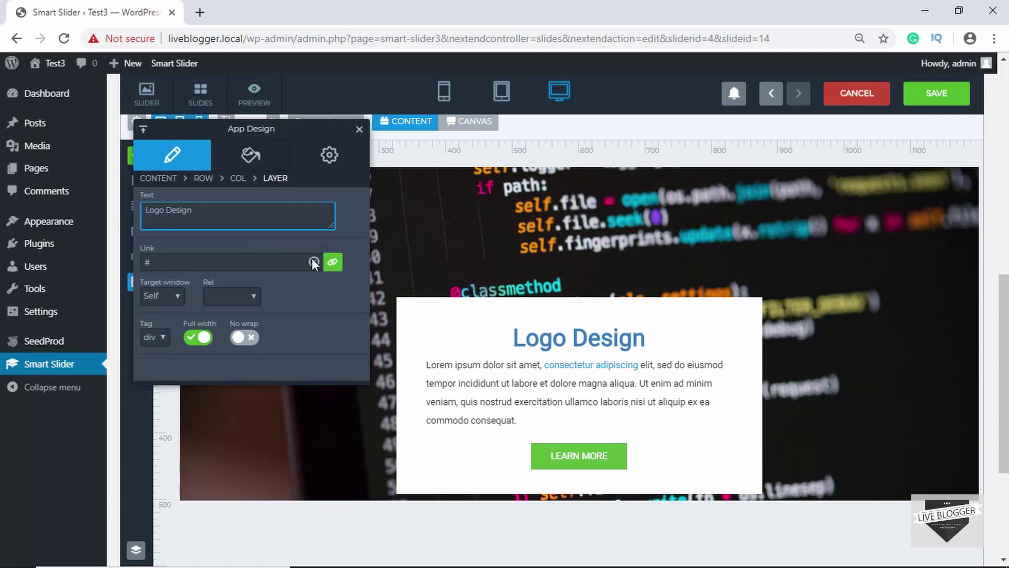
# Replace the third slide's thumbnail in its slide settings with the close-up code photo chris-ried-ieic5Tq8YMk-unsplash.jpg
pyautogui.scroll(8, 313, 263)
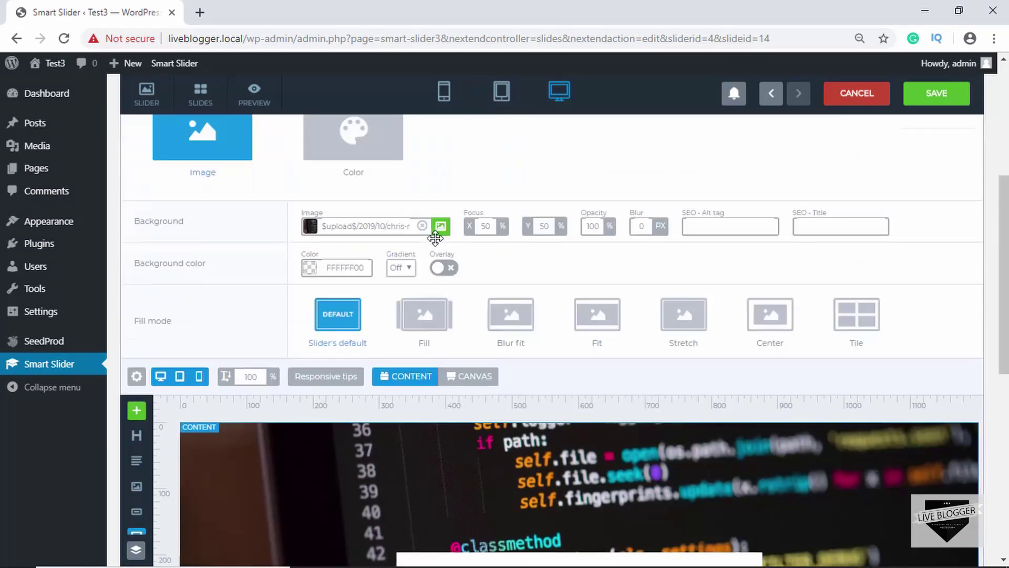
pyautogui.click(472, 210)
pyautogui.scroll(-3, 454, 268)
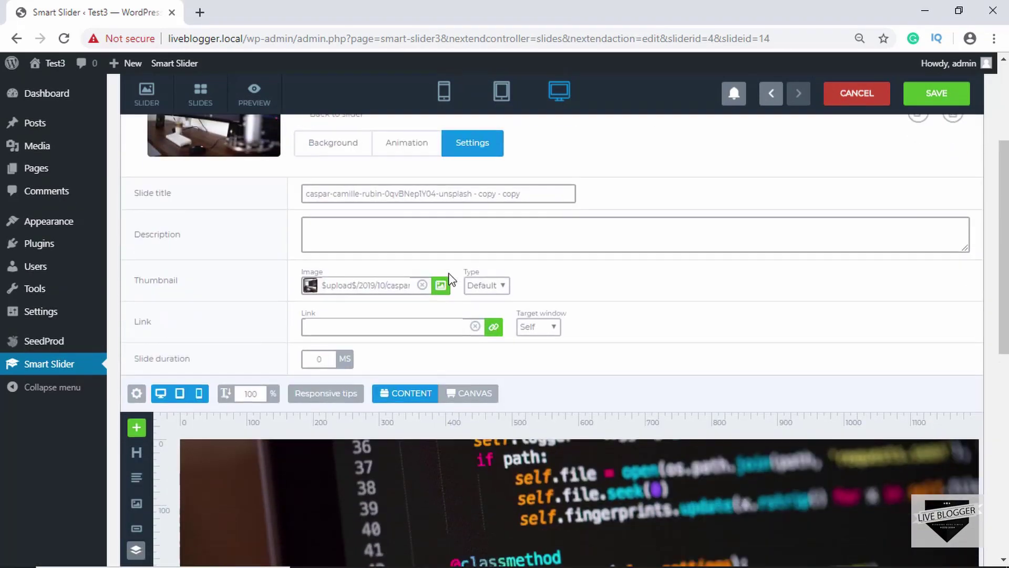
pyautogui.scroll(2, 423, 313)
pyautogui.click(422, 302)
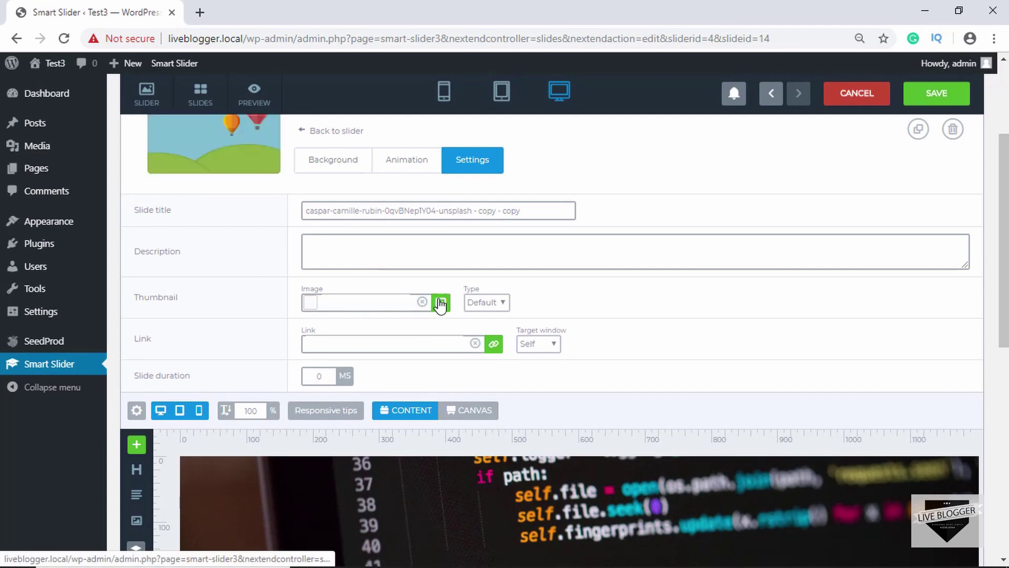
pyautogui.click(441, 302)
pyautogui.click(176, 206)
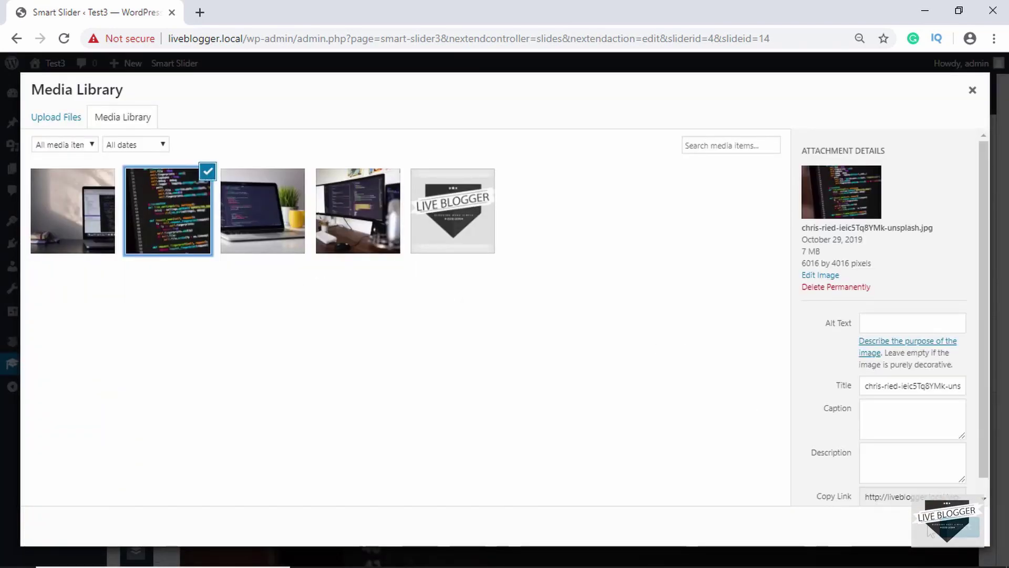
pyautogui.click(928, 531)
# Save the Logo Design slide and return to the slider overview
pyautogui.scroll(3, 934, 210)
pyautogui.click(934, 198)
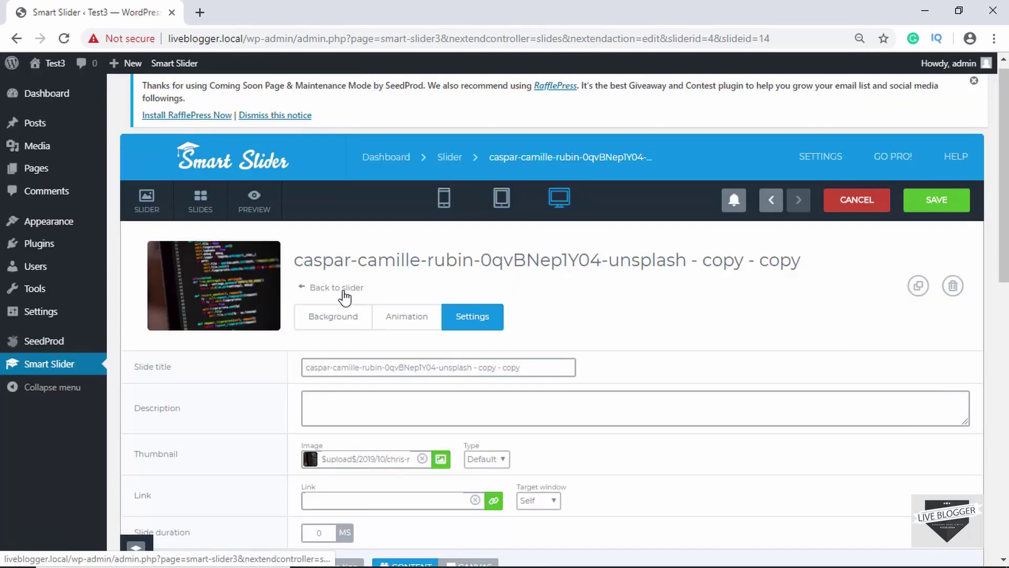
pyautogui.click(345, 298)
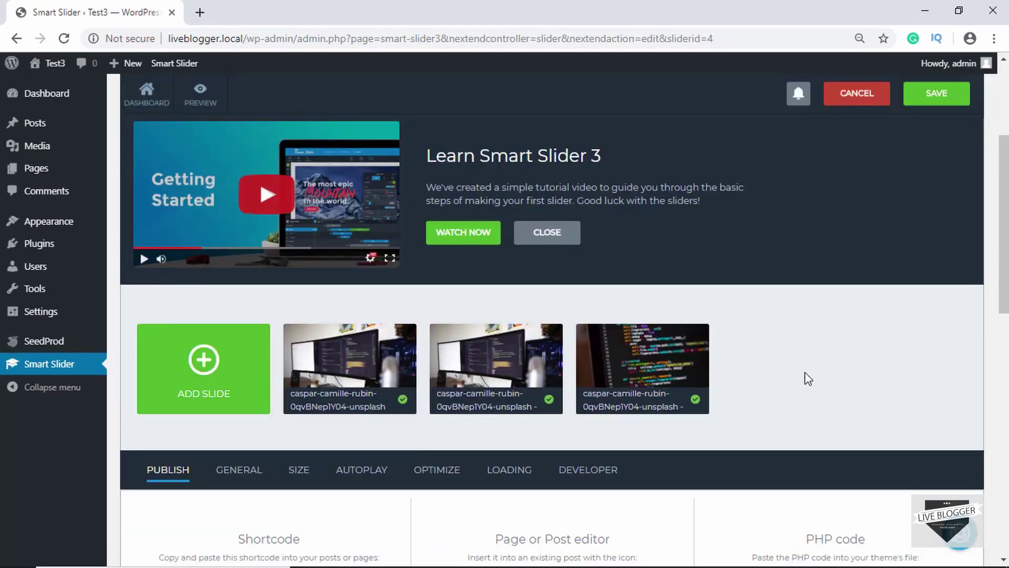
# Open the second slide's settings and replace its thumbnail with the laptop and potted plant photo from the Media Library
pyautogui.moveTo(530, 357)
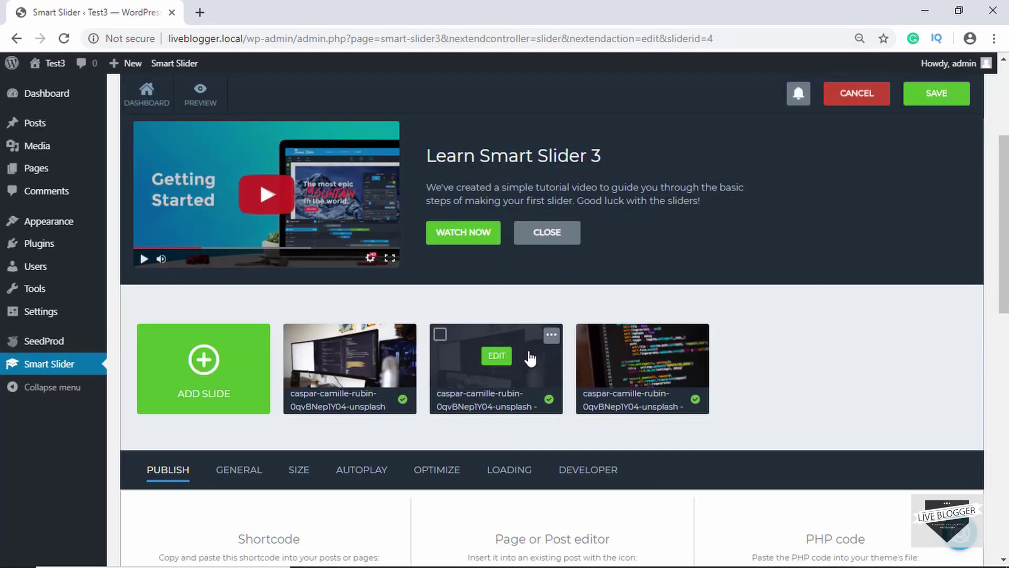
pyautogui.click(498, 361)
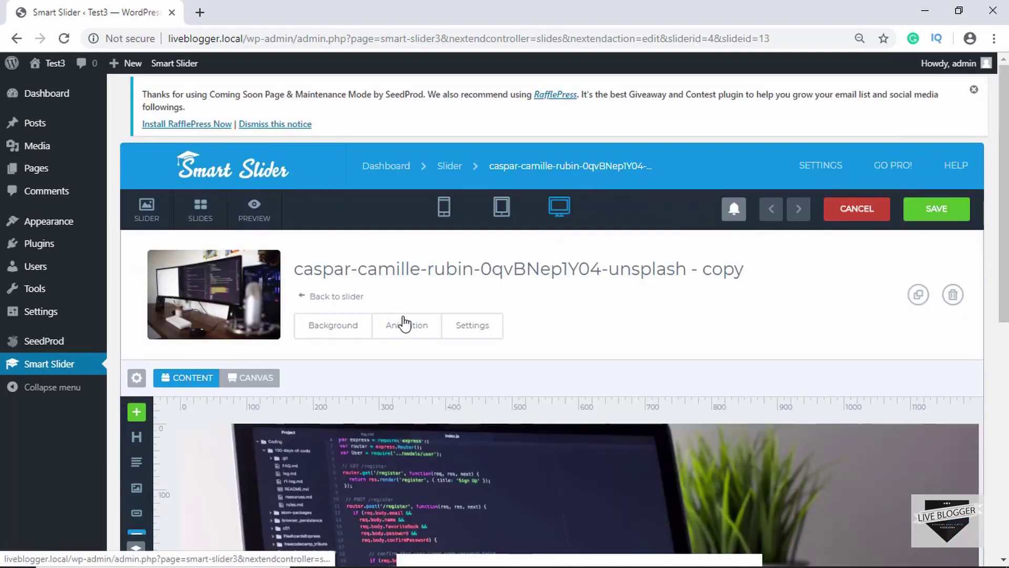
pyautogui.click(473, 322)
pyautogui.scroll(-2, 468, 322)
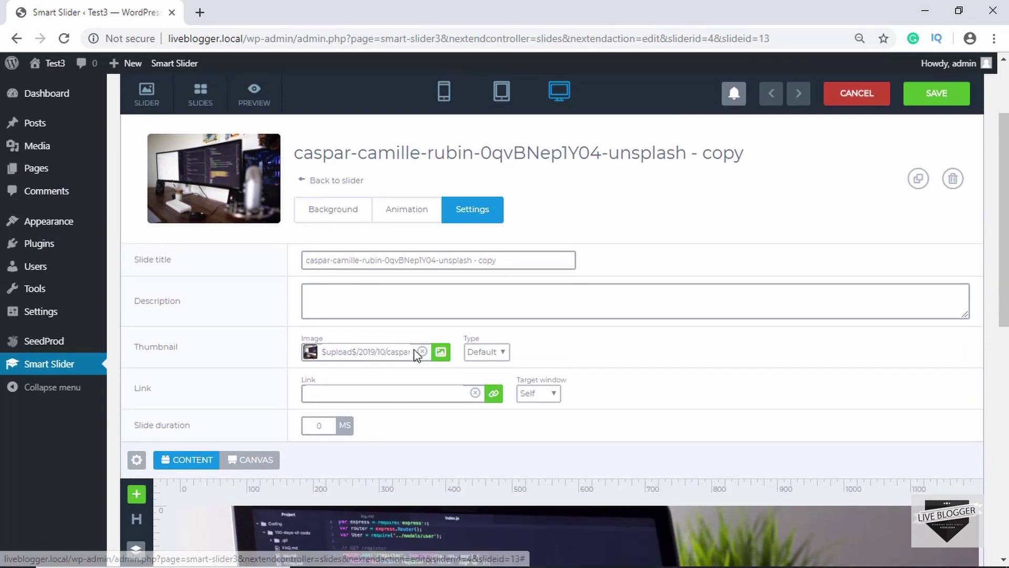
pyautogui.click(422, 351)
pyautogui.click(439, 352)
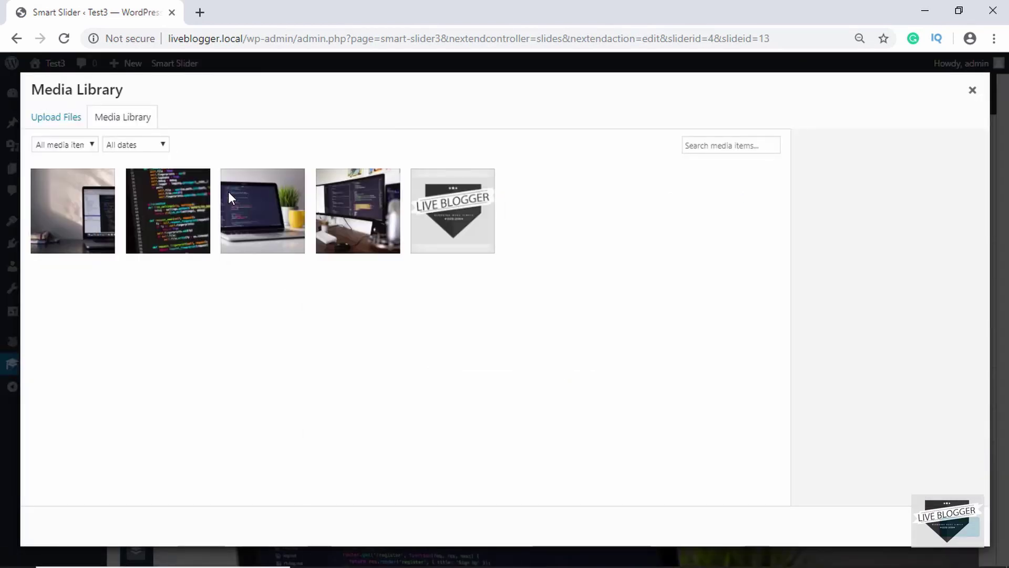
pyautogui.click(256, 216)
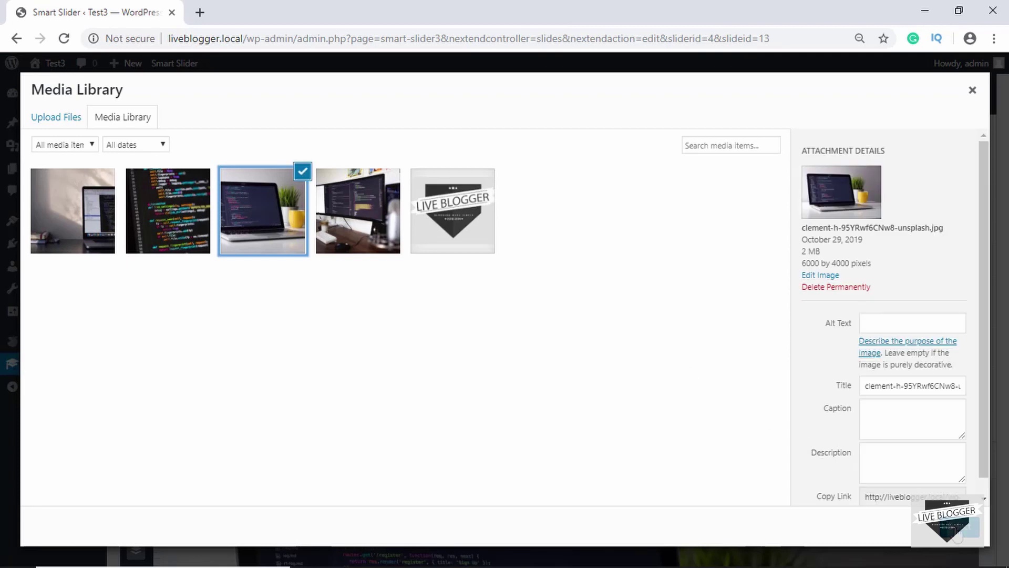
pyautogui.click(961, 536)
# Save the App Design slide and return to the slider overview
pyautogui.scroll(3, 579, 314)
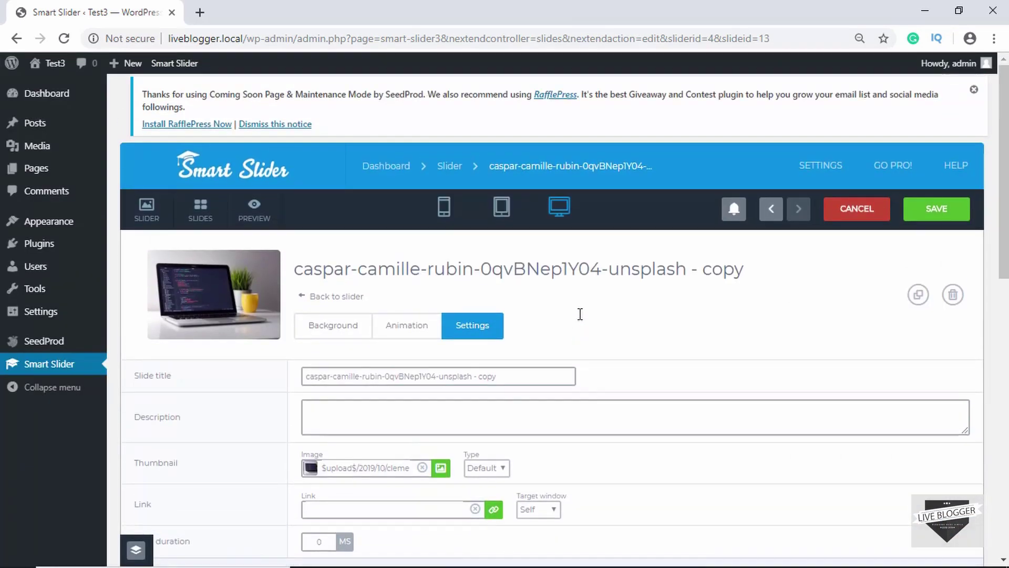
pyautogui.rightClick(578, 315)
pyautogui.click(936, 209)
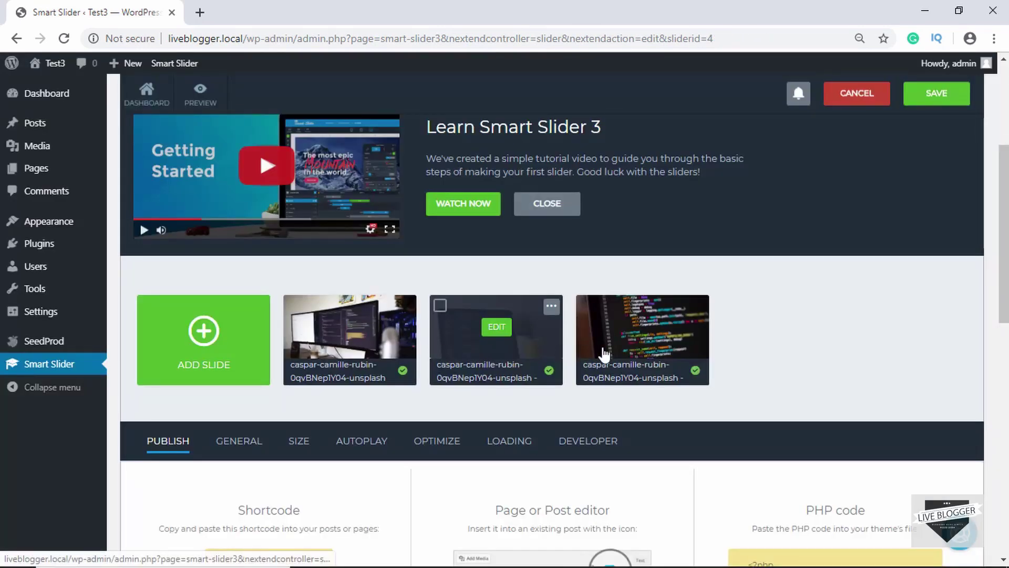
# Preview the slider, go through its slides with the arrows, bullets and swiping, and close the preview
pyautogui.scroll(3, 557, 325)
pyautogui.click(204, 216)
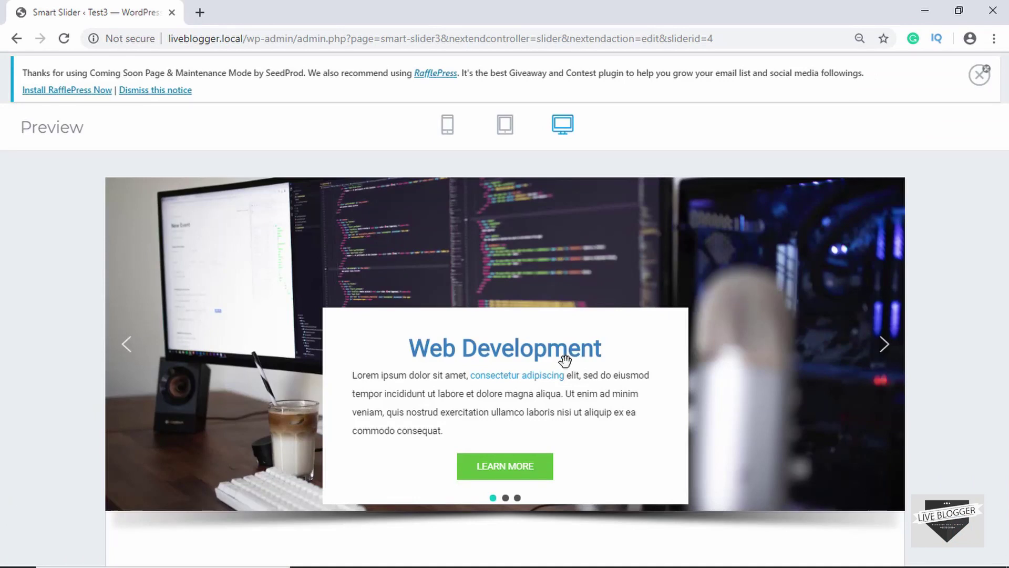
pyautogui.click(886, 350)
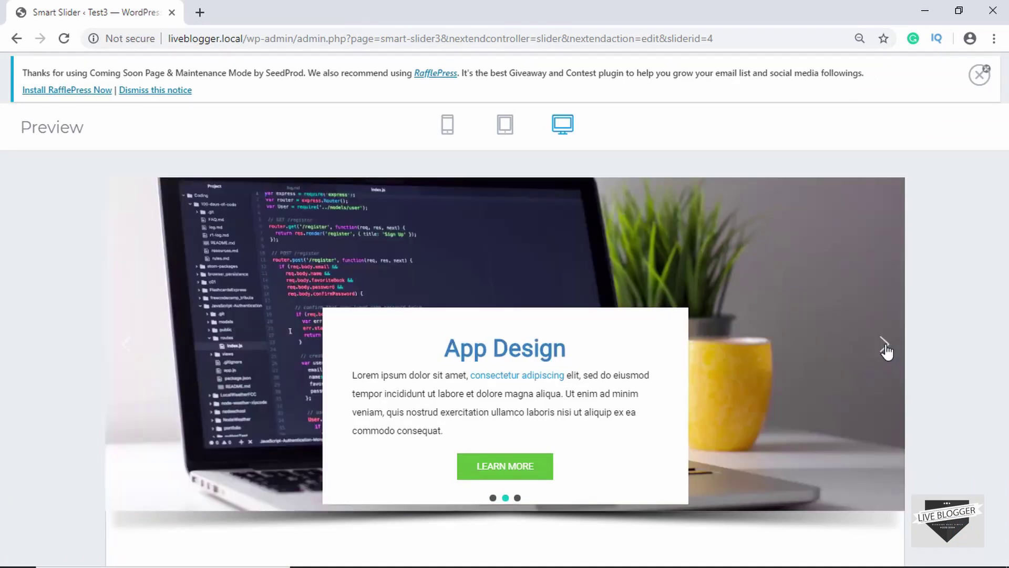
pyautogui.click(886, 350)
pyautogui.click(886, 350)
pyautogui.click(886, 350)
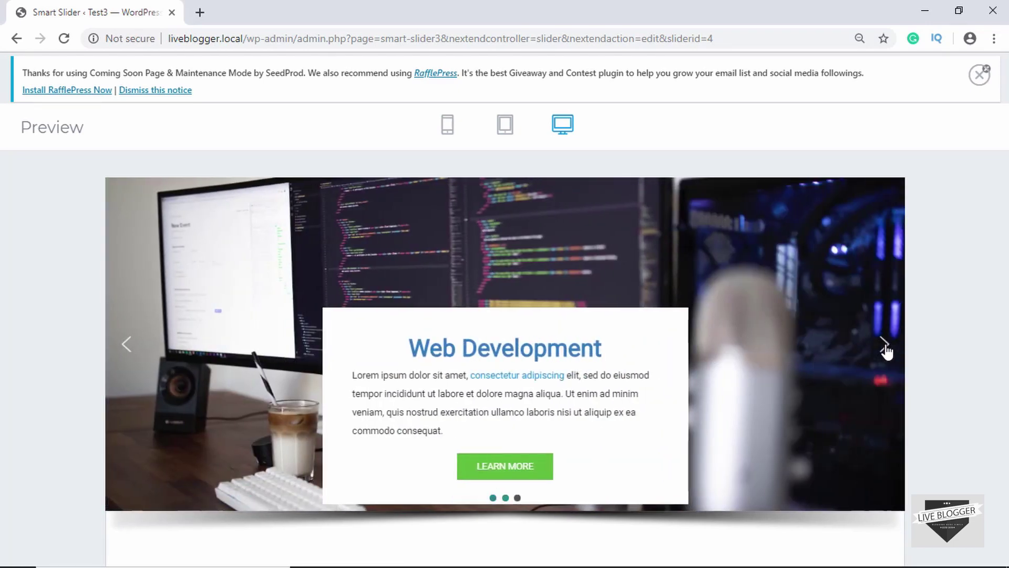
pyautogui.click(886, 350)
pyautogui.click(886, 350)
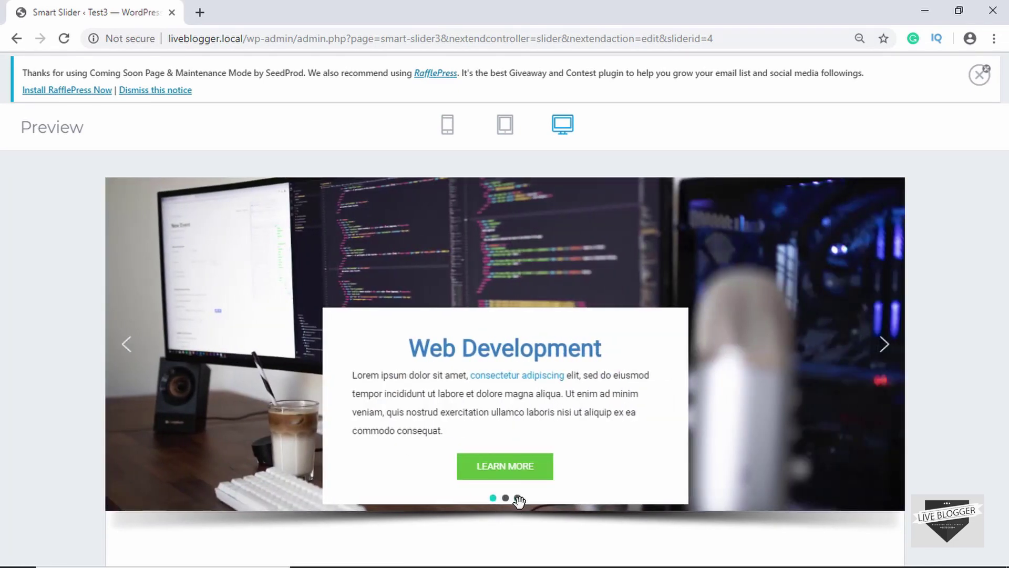
pyautogui.click(518, 497)
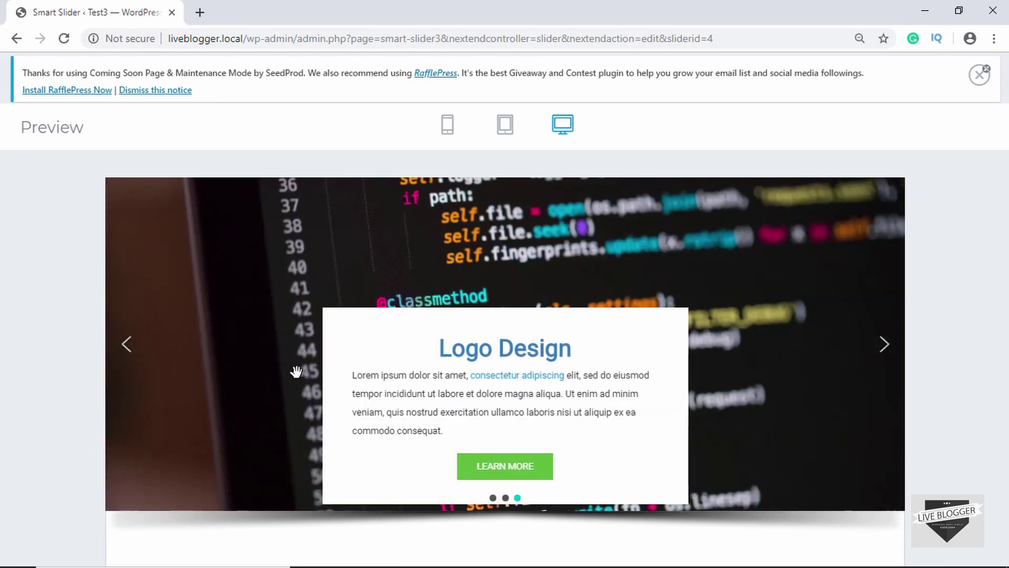
pyautogui.moveTo(296, 371); pyautogui.dragTo(683, 351)
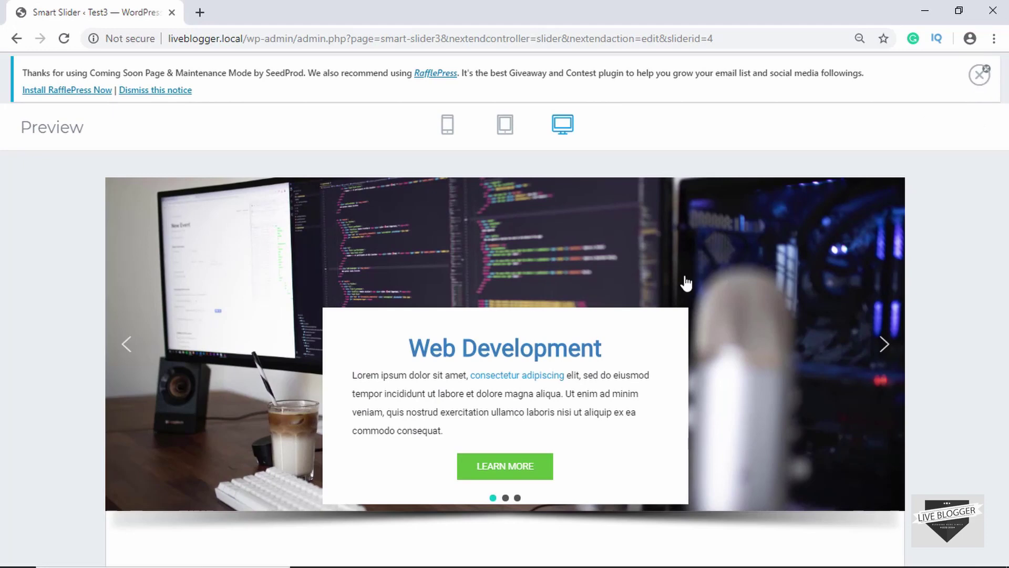
pyautogui.press('Escape')
# Copy the slider's shortcode [smartslider3 slider=4] from the publishing options
pyautogui.scroll(-8, 336, 315)
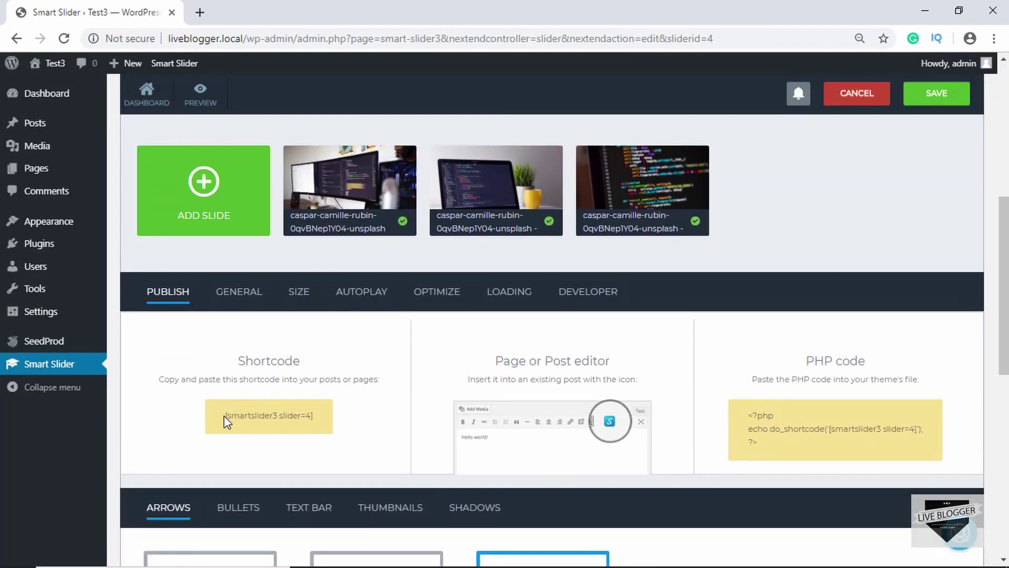
pyautogui.moveTo(224, 415); pyautogui.dragTo(312, 414)
pyautogui.hotkey('ctrl', 'c')
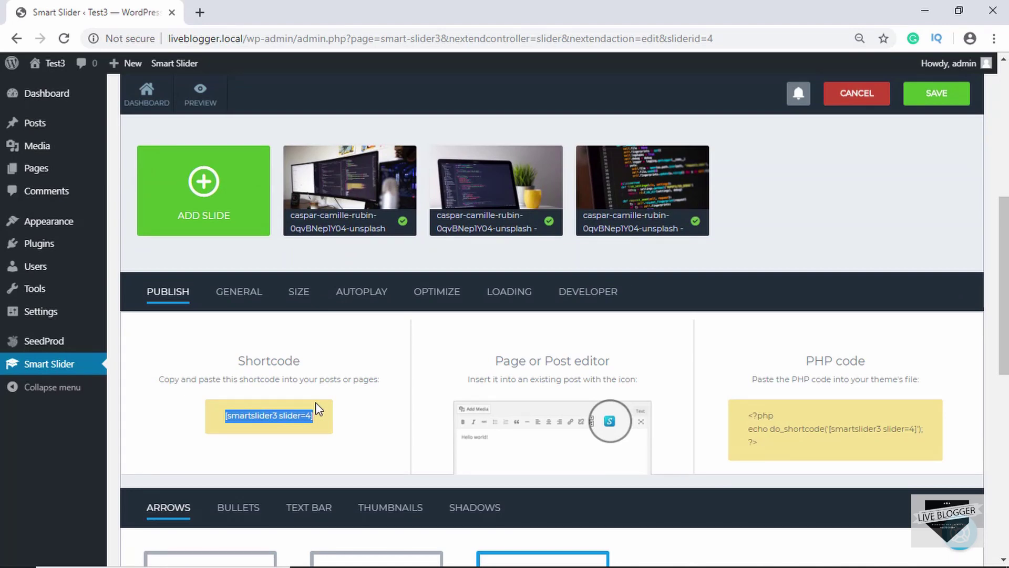
# Open the About Us page for editing from the list of pages
pyautogui.scroll(3, 315, 402)
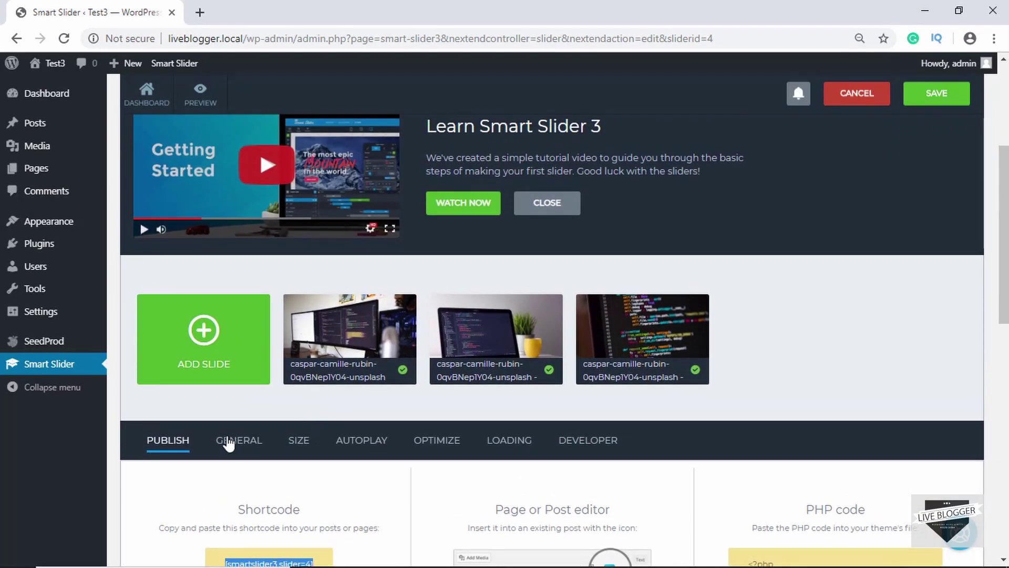
pyautogui.click(47, 168)
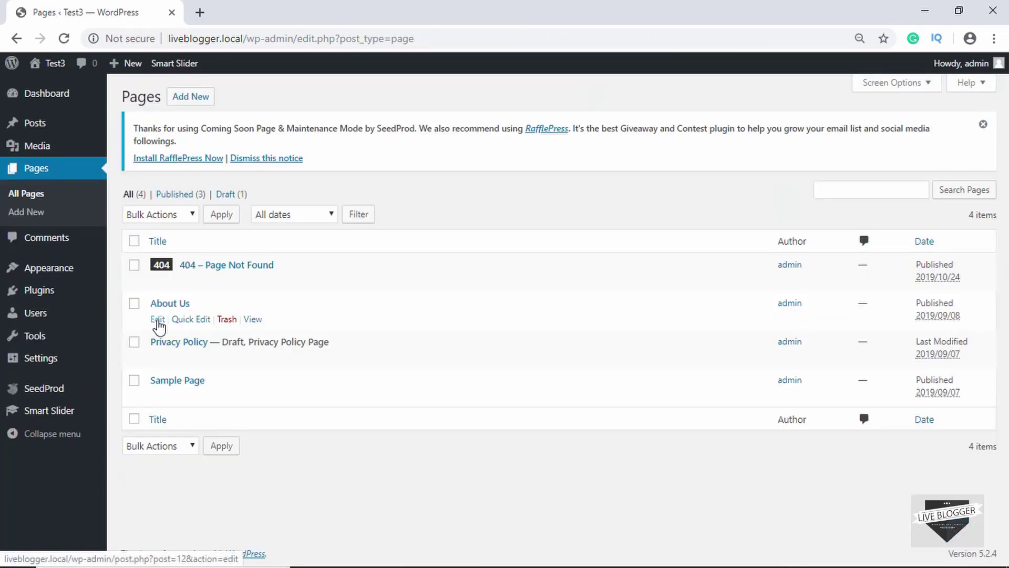
pyautogui.click(157, 322)
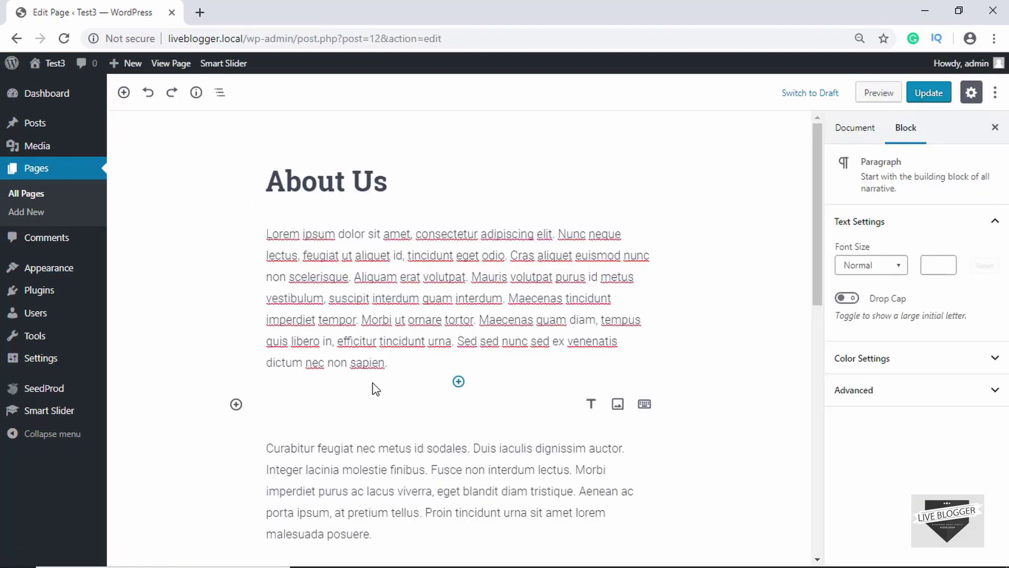
# Try pasting the slider shortcode into the empty block below the first About Us paragraph, and undo the paste
pyautogui.hotkey('ctrl', 'v')
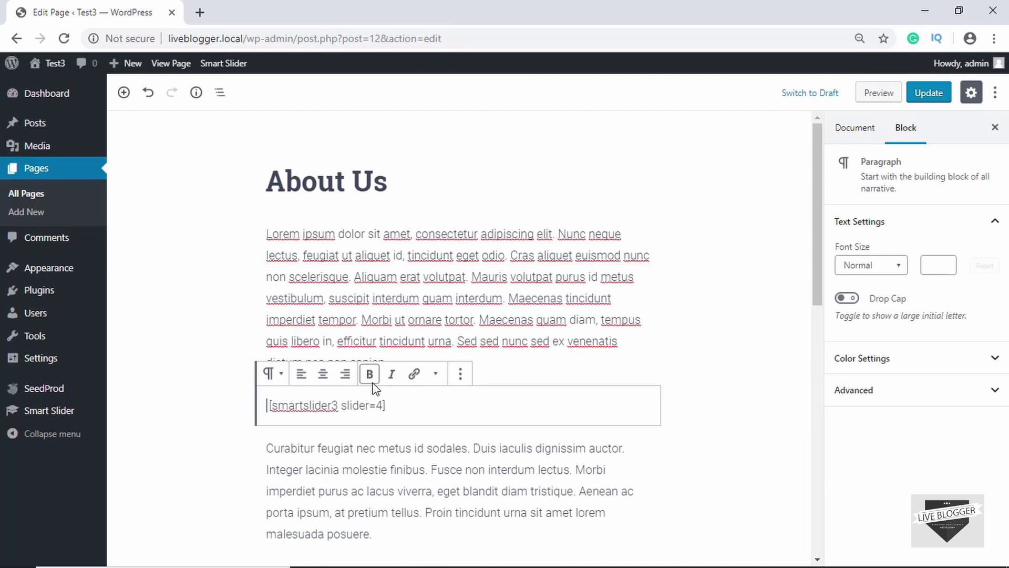
pyautogui.hotkey('ctrl', 'z')
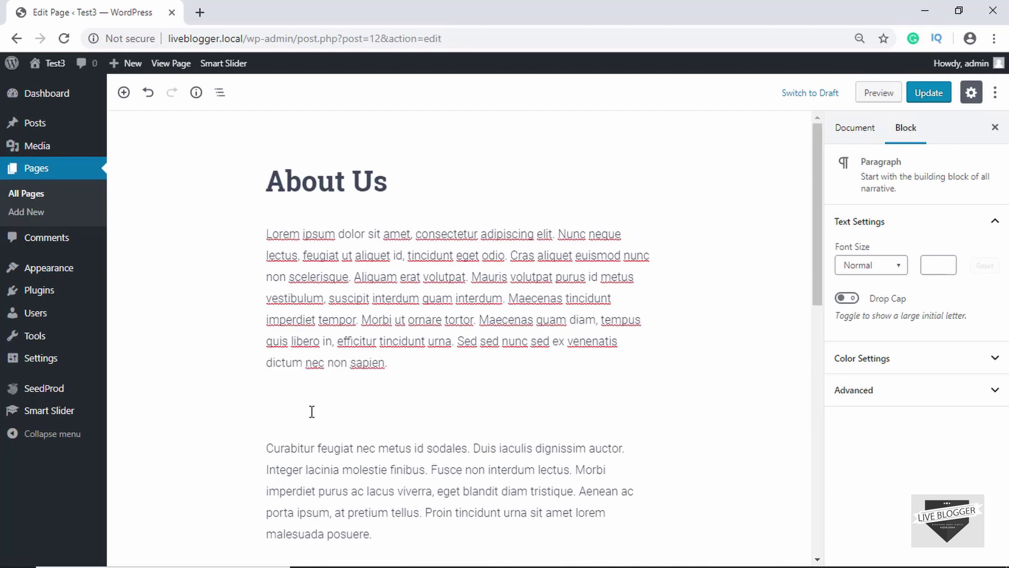
# Insert a Smart Slider 3 block in the empty block below the first About Us paragraph
pyautogui.write('/')
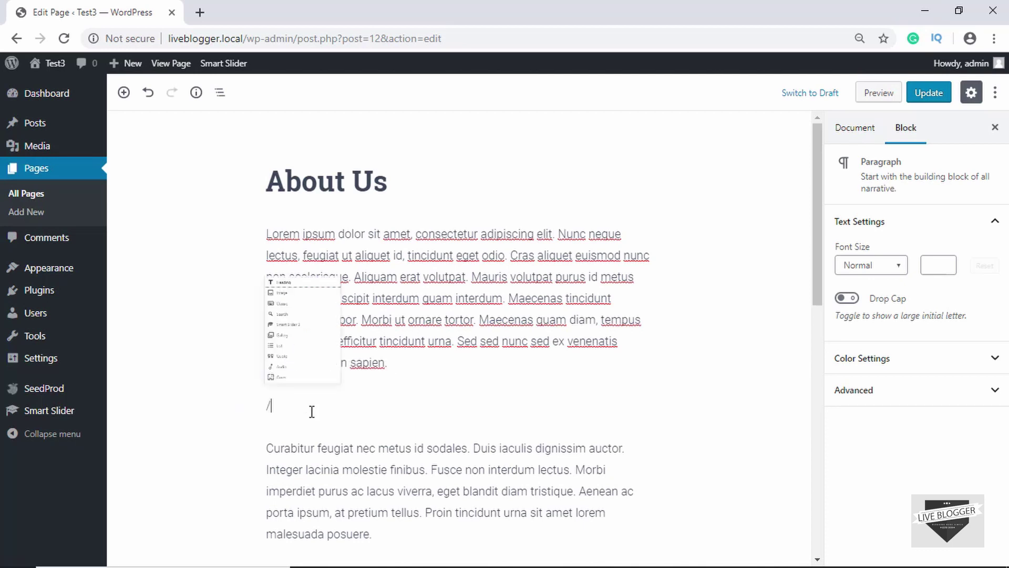
pyautogui.write('s')
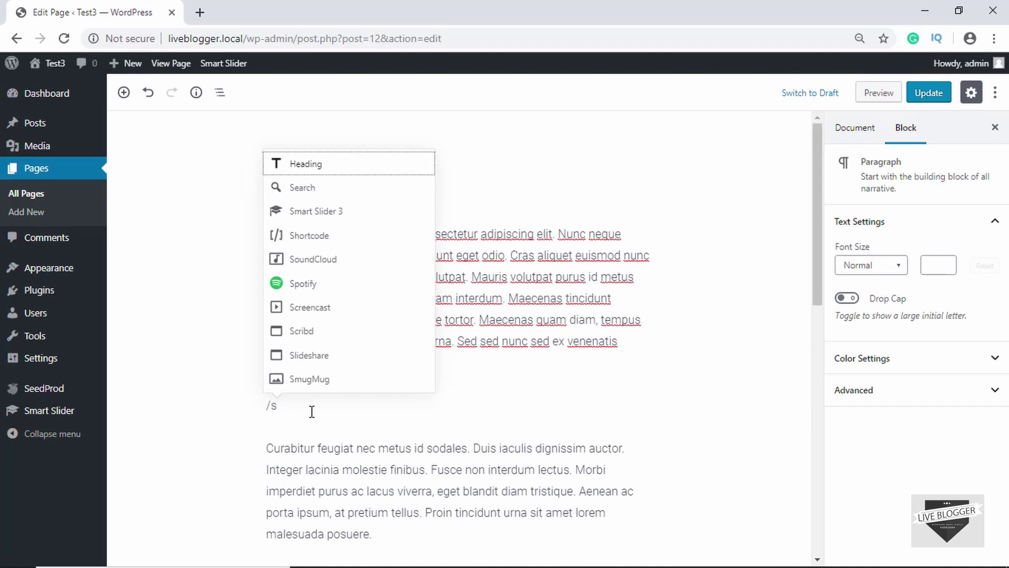
pyautogui.write('mar')
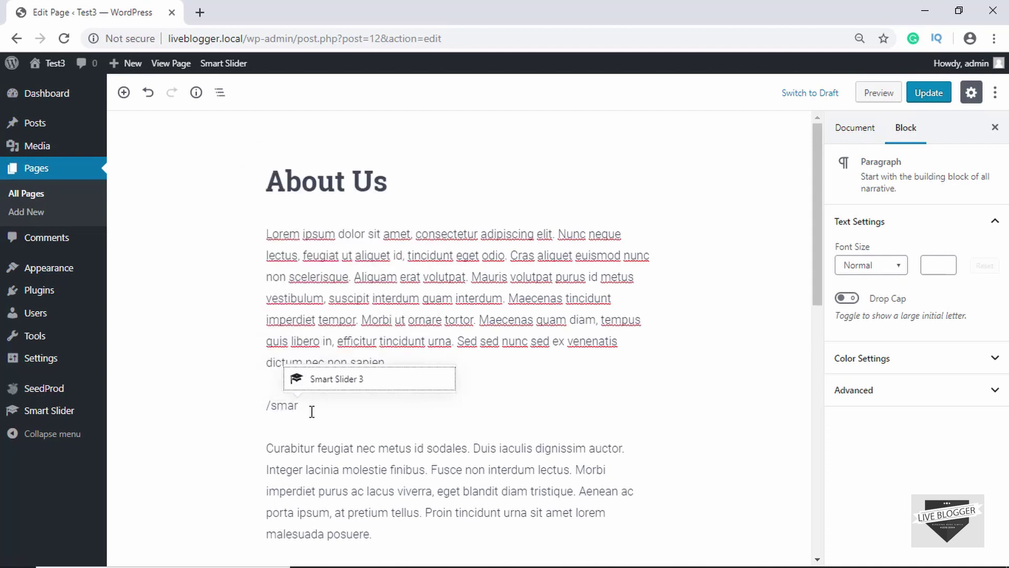
pyautogui.click(352, 382)
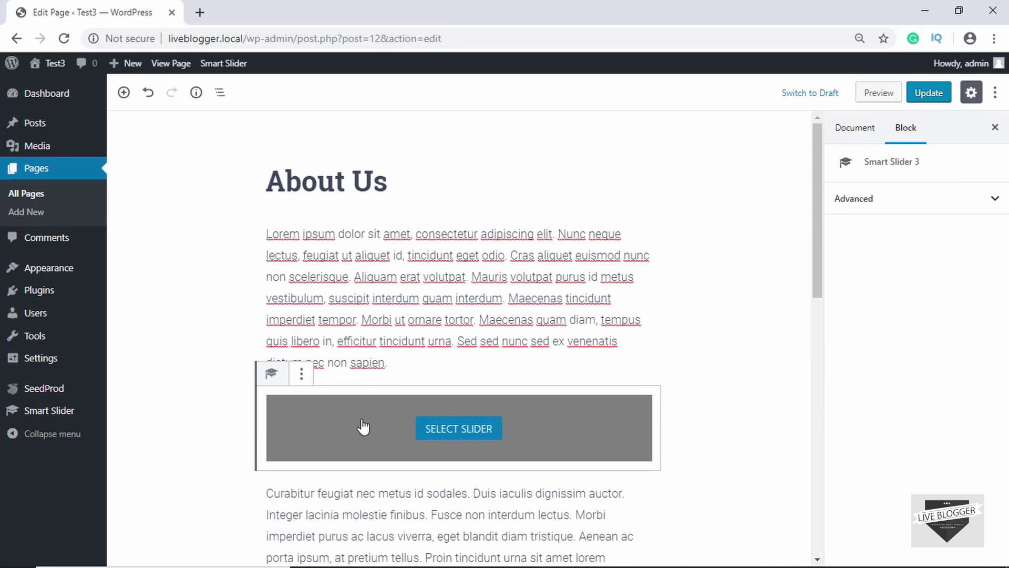
# Choose the three-slide slider #4 named "Slider" for the new Smart Slider 3 block
pyautogui.scroll(-1, 362, 426)
pyautogui.click(462, 385)
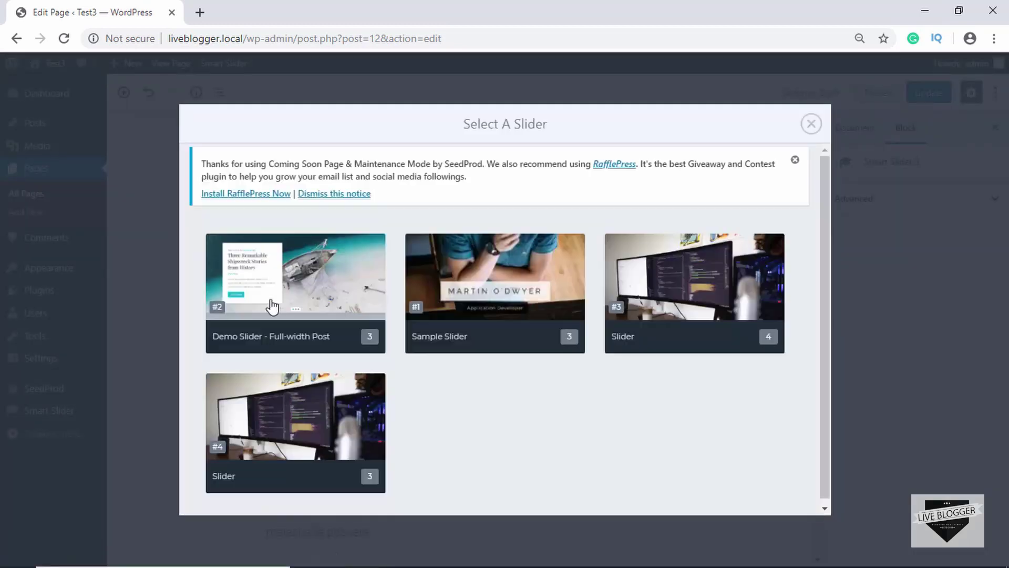
pyautogui.click(244, 432)
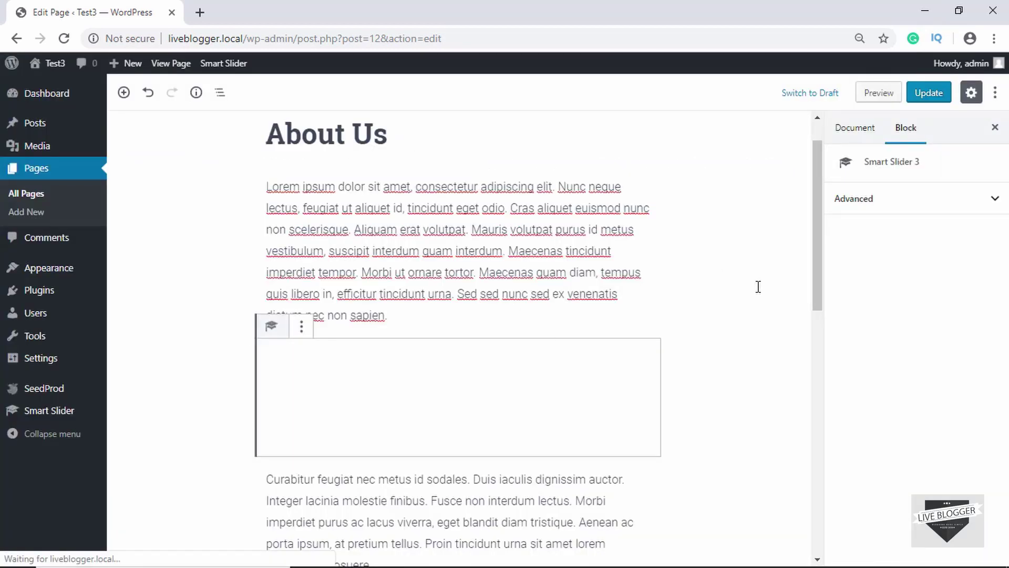
pyautogui.scroll(-2, 665, 339)
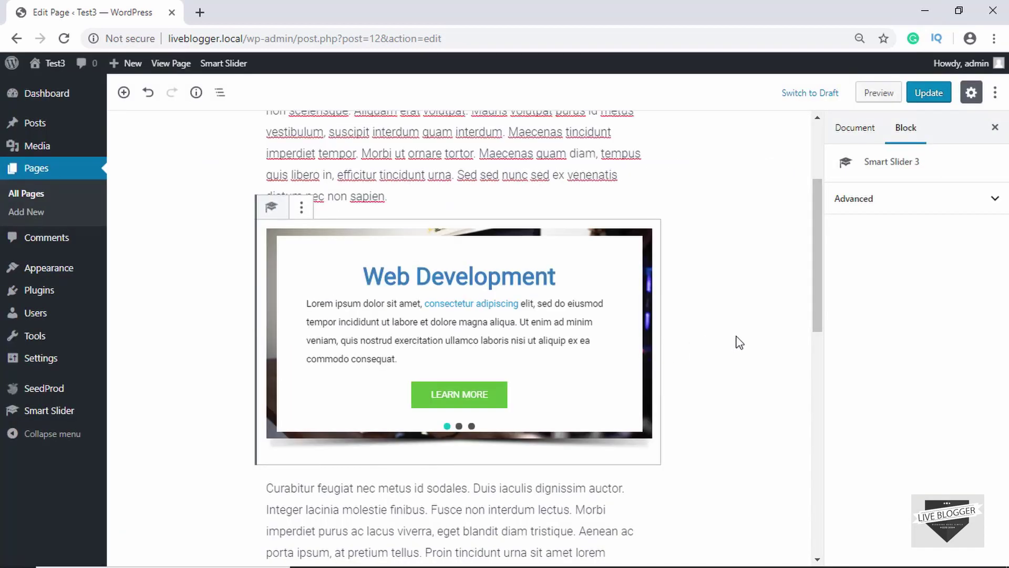
pyautogui.scroll(1, 738, 342)
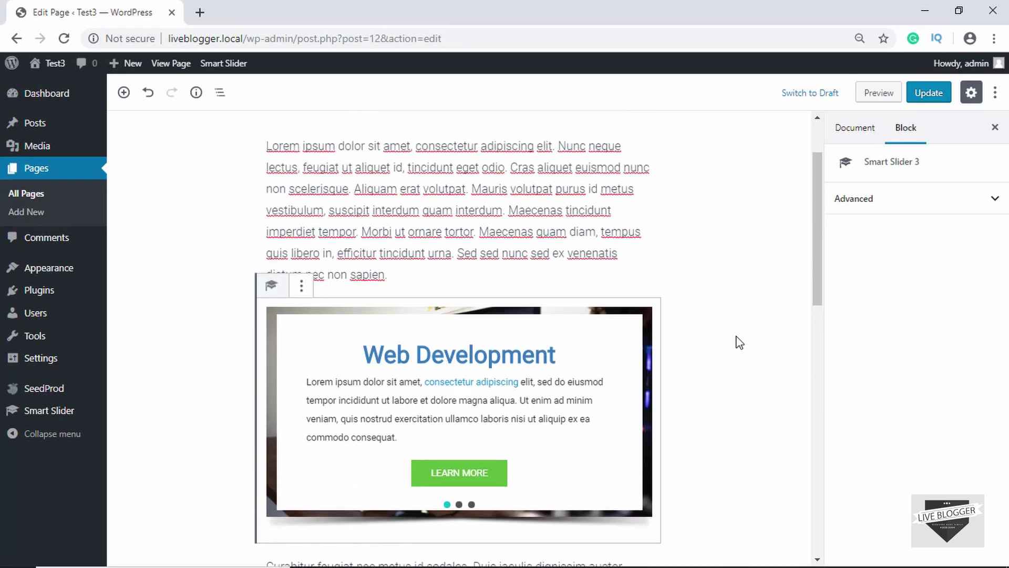
# Preview the About Us page, go through the embedded slider's slides with its arrow and bullets, and close the preview
pyautogui.click(879, 100)
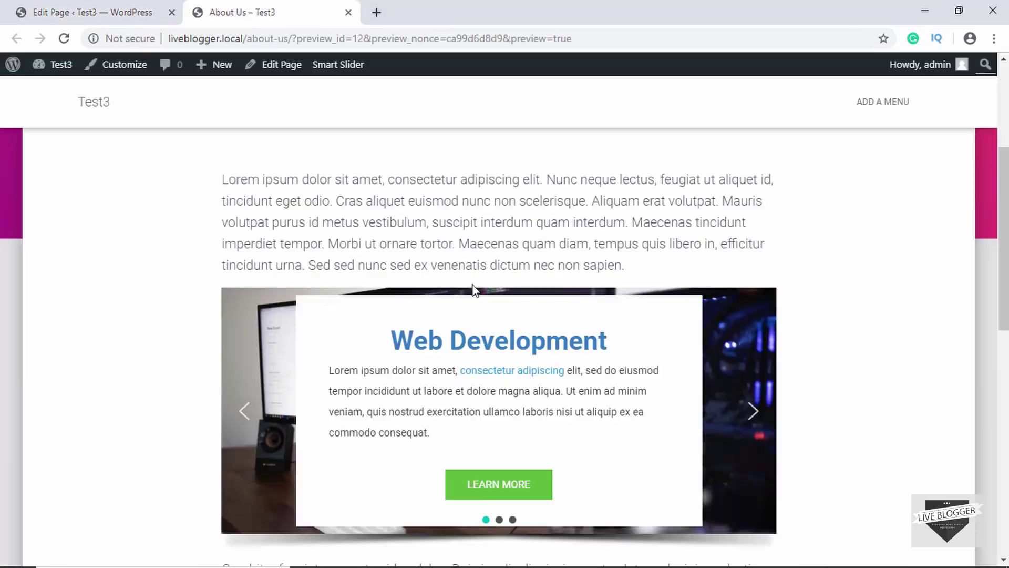
pyautogui.scroll(-1, 310, 336)
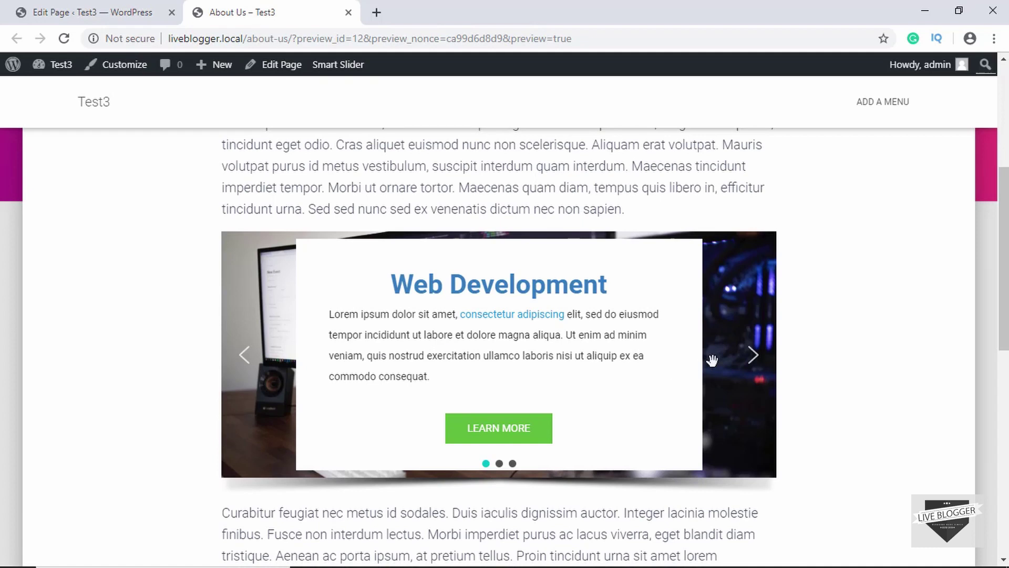
pyautogui.click(756, 367)
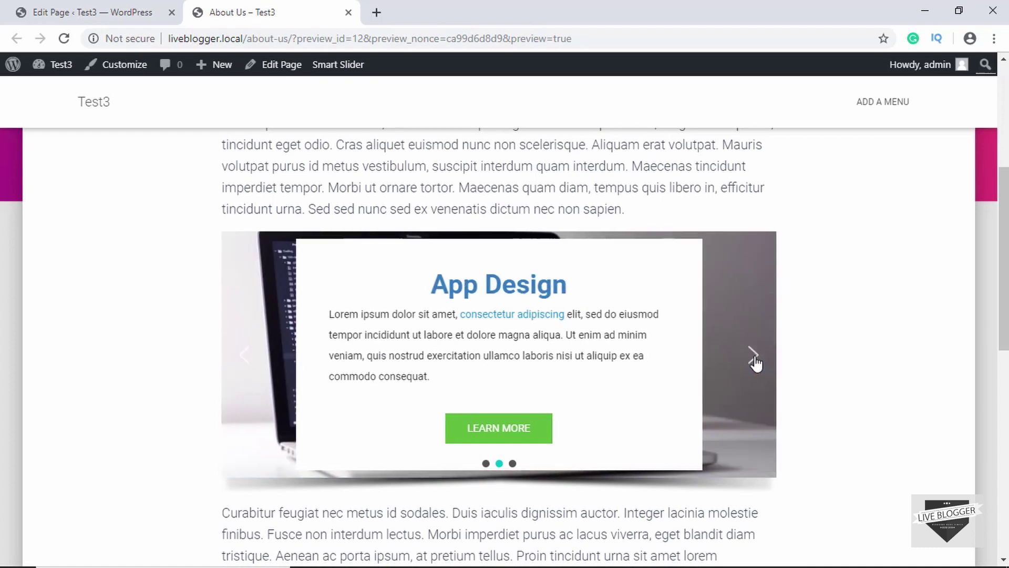
pyautogui.click(754, 360)
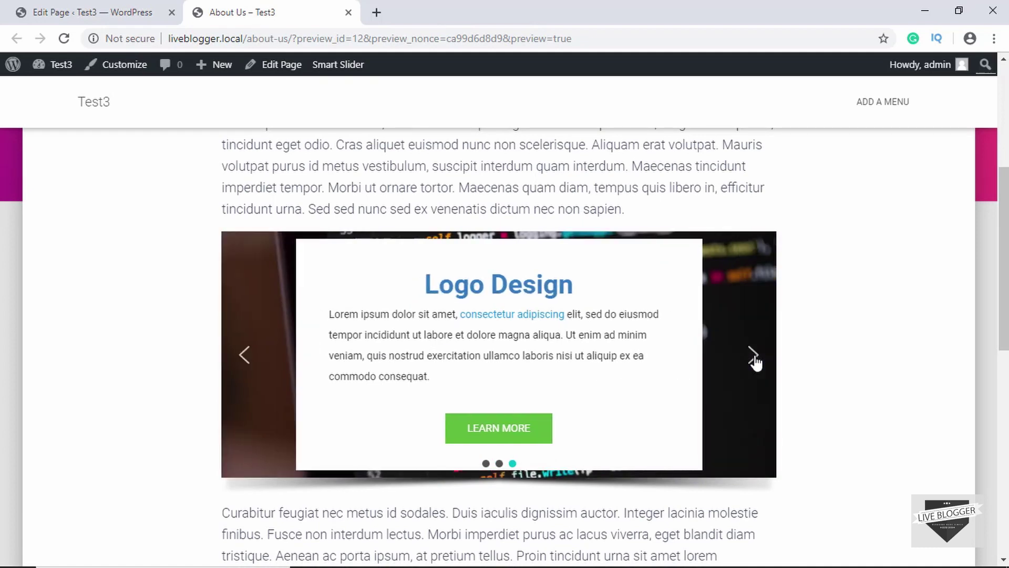
pyautogui.click(754, 362)
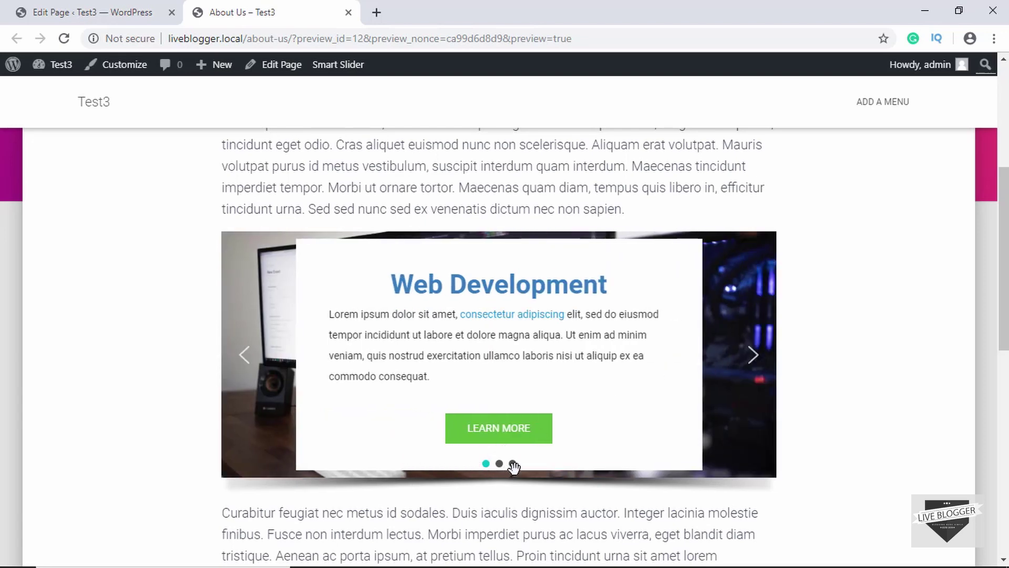
pyautogui.click(513, 465)
pyautogui.hotkey('ctrl', 'w')
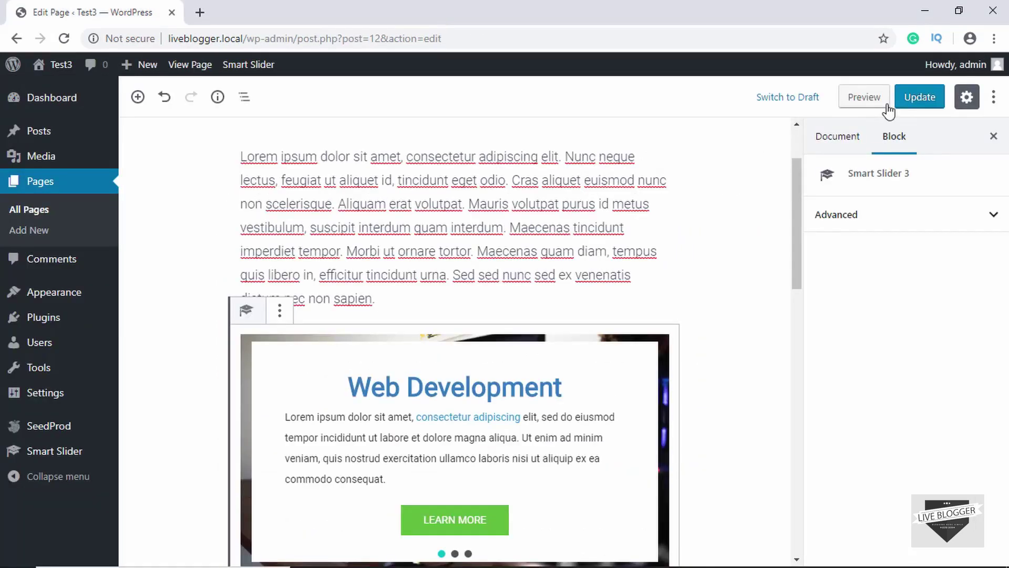
# Update the About Us page to publish it with the inserted slider
pyautogui.click(919, 97)
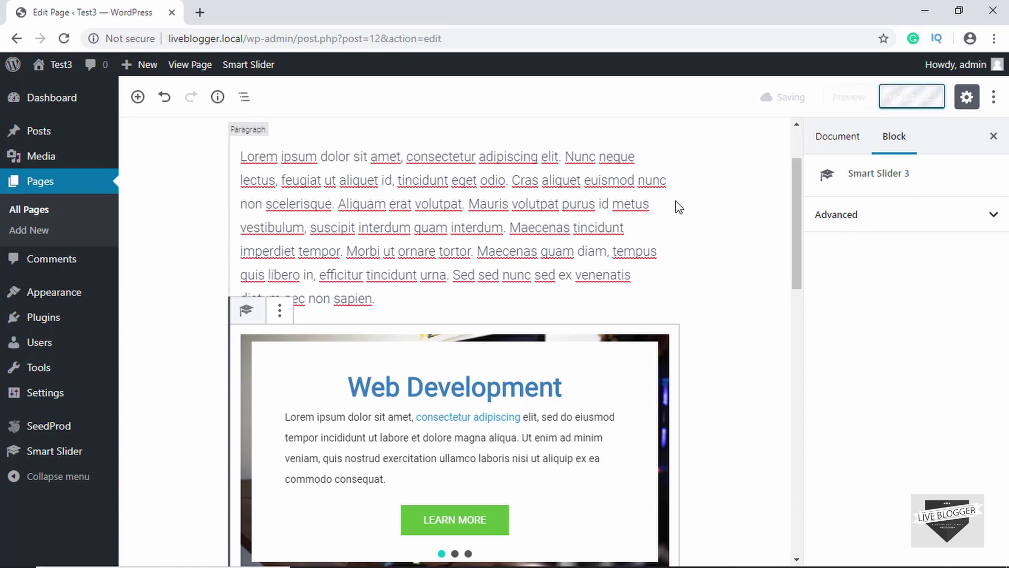